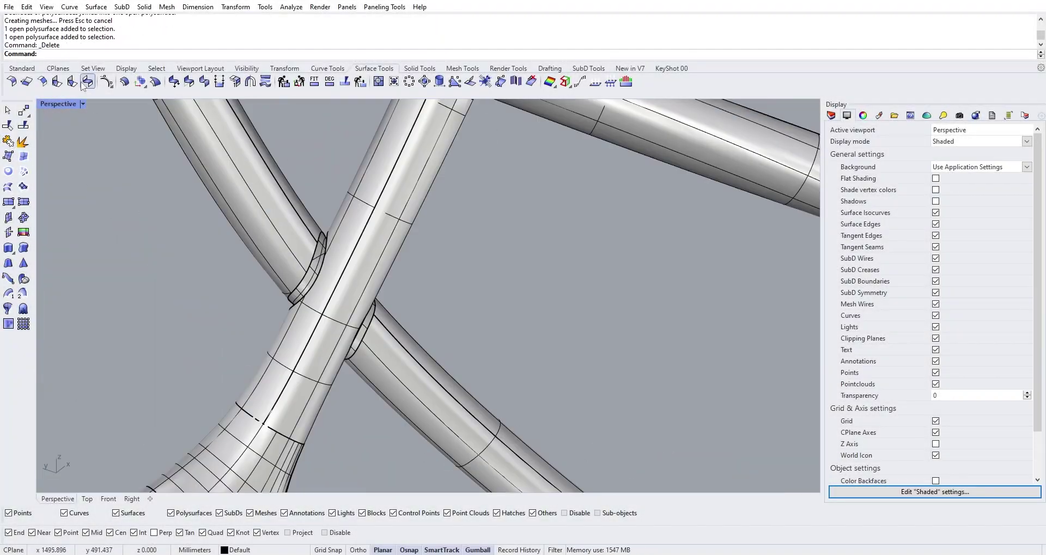
# Step: Start a curvature blend between the two open edges at the tube crossing and add section shapes along it
pyautogui.click(87, 82)
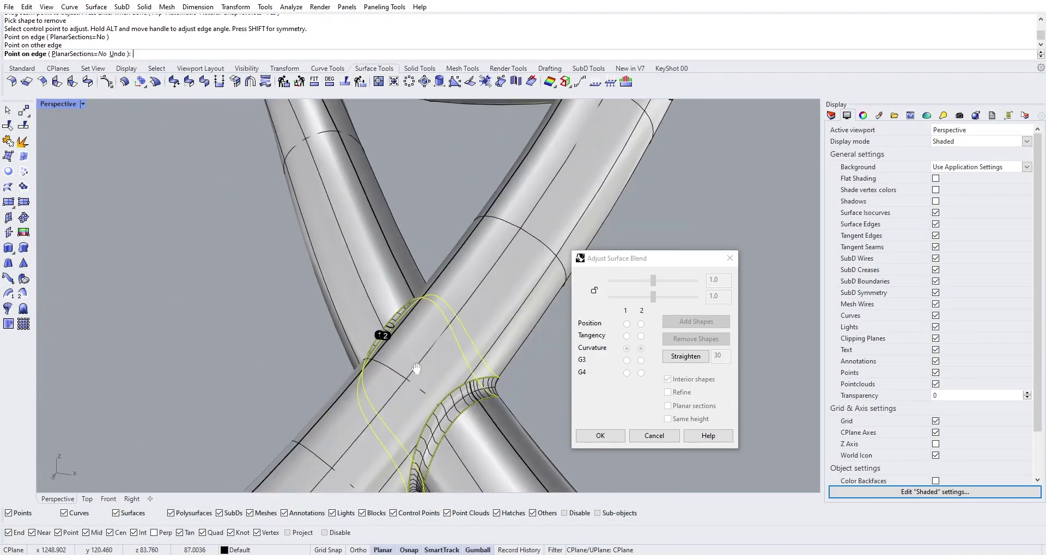
pyautogui.click(426, 387)
pyautogui.click(439, 405)
pyautogui.moveTo(439, 405); pyautogui.dragTo(381, 352, button='right')
pyautogui.click(376, 351)
pyautogui.click(400, 364)
pyautogui.click(414, 323)
# Step: Place further section shapes across both edges of the surface blend around the tube crossing
pyautogui.moveTo(350, 399); pyautogui.dragTo(479, 392, button='right')
pyautogui.click(456, 330)
pyautogui.click(460, 285)
pyautogui.click(487, 268)
pyautogui.scroll(-5, 421, 325)
# Step: Finish the surface blend and join it with the neighbouring tube surfaces
pyautogui.rightClick(479, 392)
pyautogui.click(479, 392)
pyautogui.keyDown('shift'); pyautogui.click(521, 425); pyautogui.keyUp('shift')
pyautogui.click(7, 142)
pyautogui.scroll(-8, 286, 286)
pyautogui.scroll(8, 286, 286)
pyautogui.moveTo(463, 288)
pyautogui.mouseDown(button='right')
pyautogui.moveTo(436, 261)
pyautogui.moveTo(474, 277)
pyautogui.mouseUp(button='right')
# Step: Check the blended joint in another viewport display mode, then return the view to Shaded
pyautogui.click(83, 104)
pyautogui.click(61, 154)
pyautogui.click(83, 104)
pyautogui.click(61, 143)
# Step: Start a curvature surface blend between the open edges at the next crossing of the frame tubes
pyautogui.click(87, 82)
pyautogui.scroll(6, 501, 258)
pyautogui.click(82, 53)
pyautogui.click(439, 188)
pyautogui.rightClick(439, 192)
pyautogui.click(447, 166)
pyautogui.rightClick(447, 166)
pyautogui.rightClick(439, 217)
# Step: Remove an unwanted section shape from the blend and add new shapes between its two edges
pyautogui.click(695, 338)
pyautogui.click(695, 321)
pyautogui.click(439, 217)
pyautogui.click(462, 206)
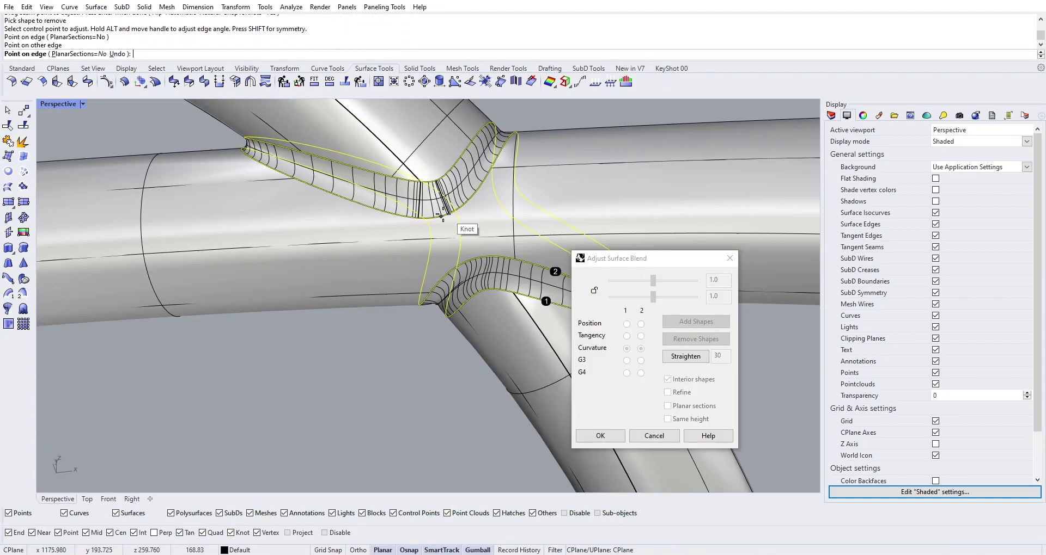
pyautogui.click(378, 214)
pyautogui.moveTo(381, 217); pyautogui.dragTo(584, 163, button='right')
pyautogui.write('zs')
pyautogui.press('Return')
pyautogui.click(354, 226)
pyautogui.hotkey('ctrl', 'z')
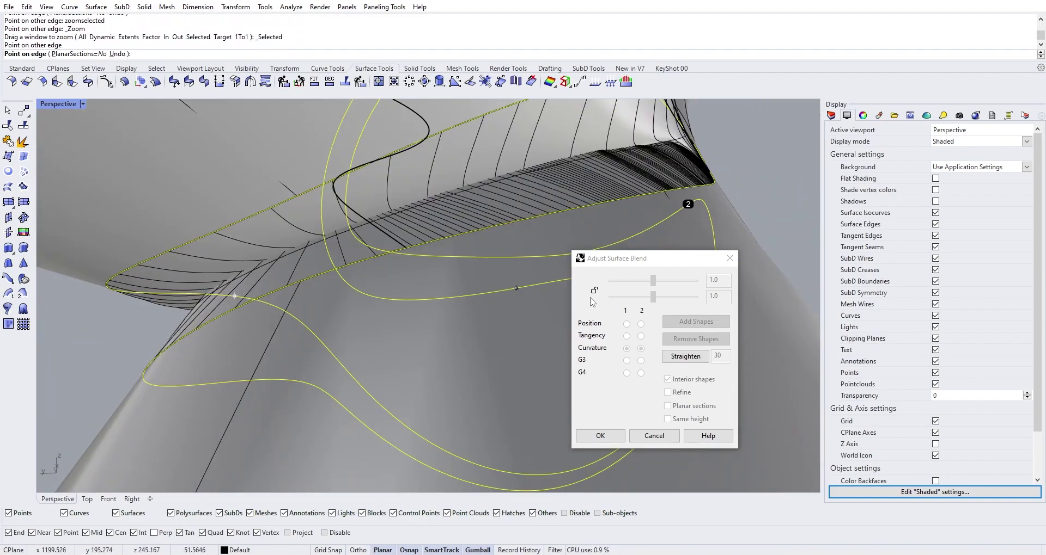
# Step: Add more section shapes along the remaining part of the blend to even out its surface flow
pyautogui.click(427, 241)
pyautogui.click(397, 154)
pyautogui.moveTo(397, 154); pyautogui.dragTo(410, 338, button='right')
pyautogui.scroll(-3, 410, 349)
pyautogui.click(412, 360)
pyautogui.click(403, 316)
pyautogui.keyDown('shift'); pyautogui.moveTo(333, 380); pyautogui.dragTo(303, 233, button='right'); pyautogui.keyUp('shift')
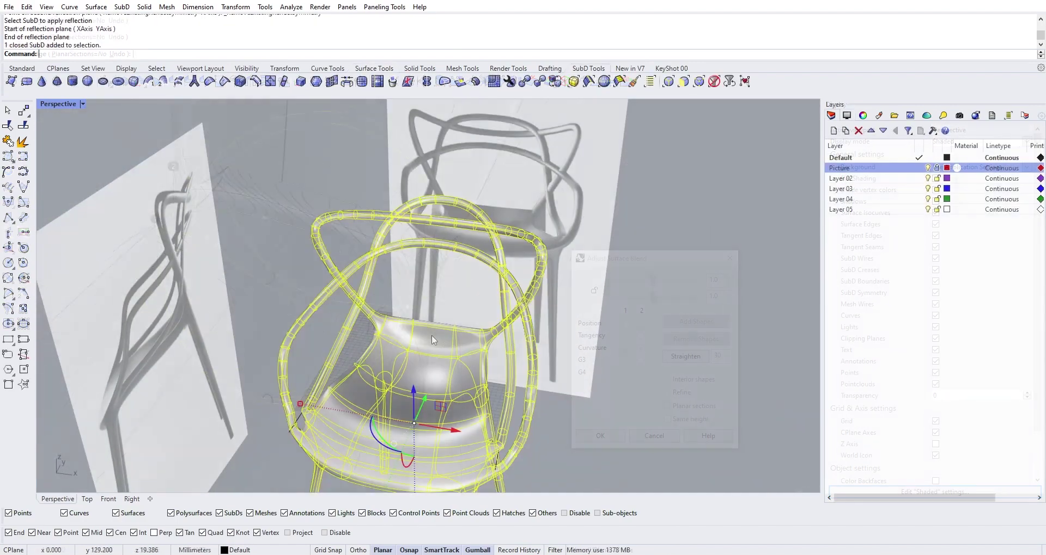
# Step: Duplicate the selected SubD chair beside the original along the X direction and deselect it
pyautogui.scroll(-5, 662, 319)
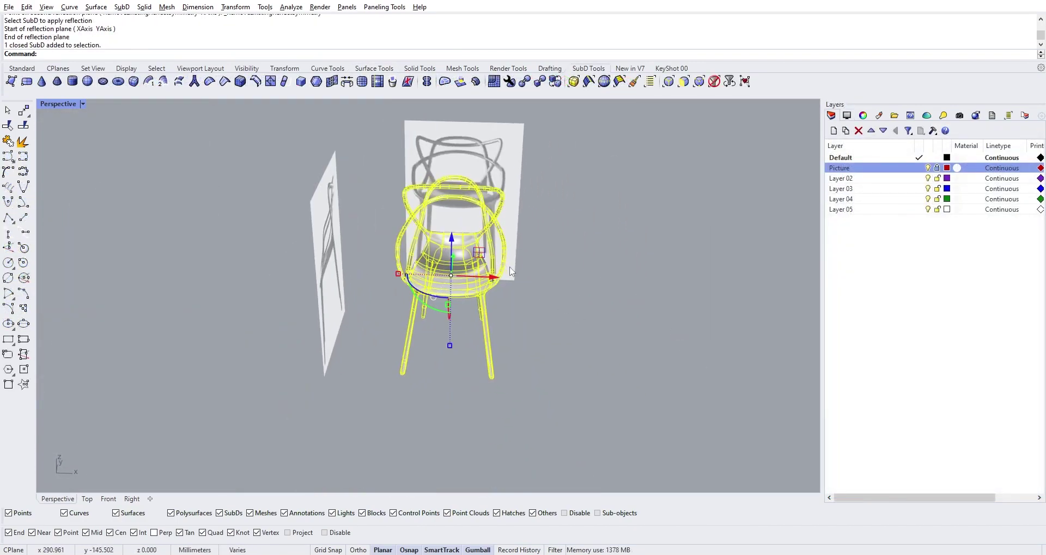
pyautogui.keyDown('alt'); pyautogui.moveTo(493, 277); pyautogui.dragTo(714, 285); pyautogui.keyUp('alt')
pyautogui.keyDown('shift'); pyautogui.moveTo(794, 367); pyautogui.dragTo(435, 375, button='right'); pyautogui.keyUp('shift')
pyautogui.press('Escape')
pyautogui.scroll(7, 414, 291)
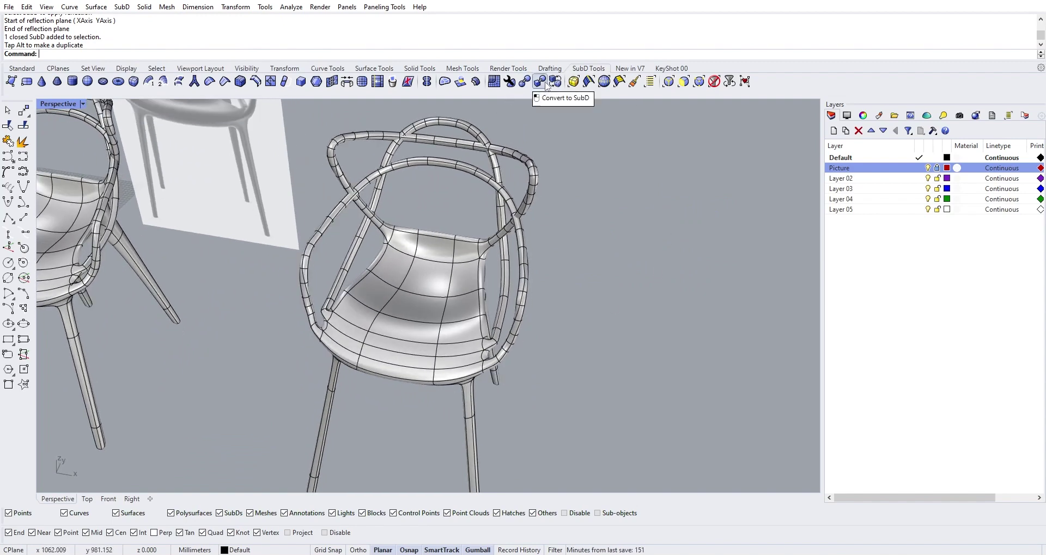
# Step: Convert the duplicated SubD chair to NURBS while keeping the input object
pyautogui.click(523, 82)
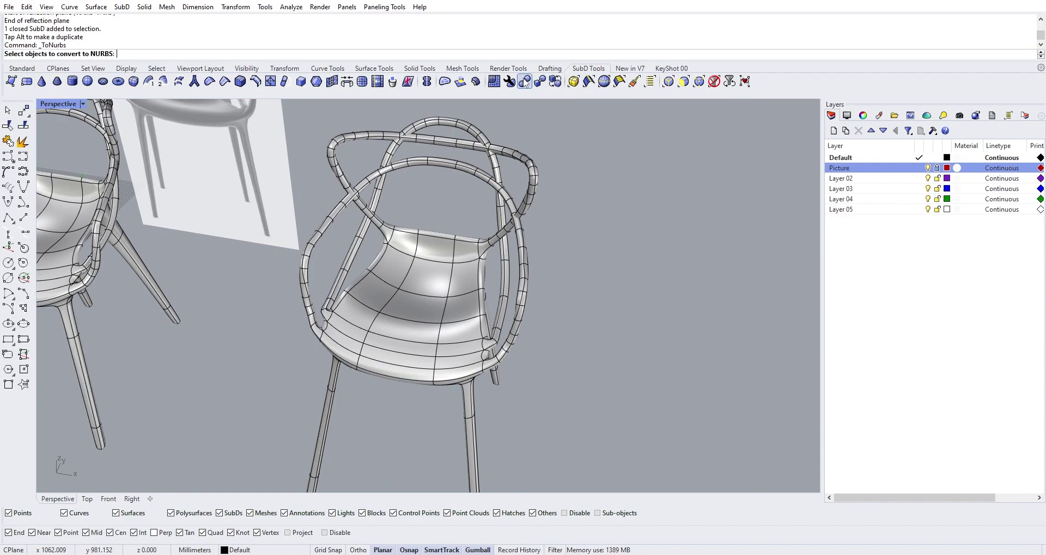
pyautogui.click(448, 342)
pyautogui.press('Return')
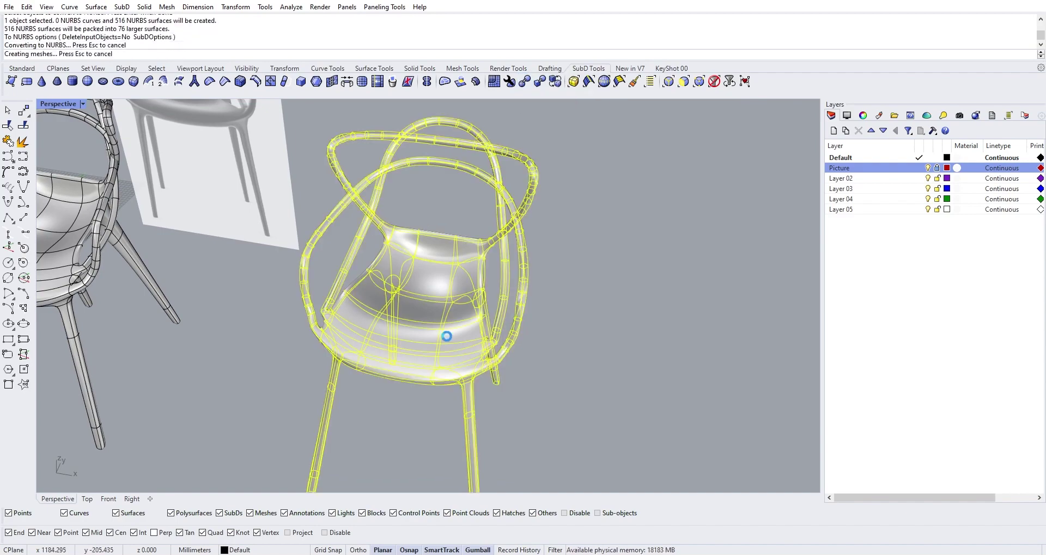
pyautogui.scroll(10, 535, 257)
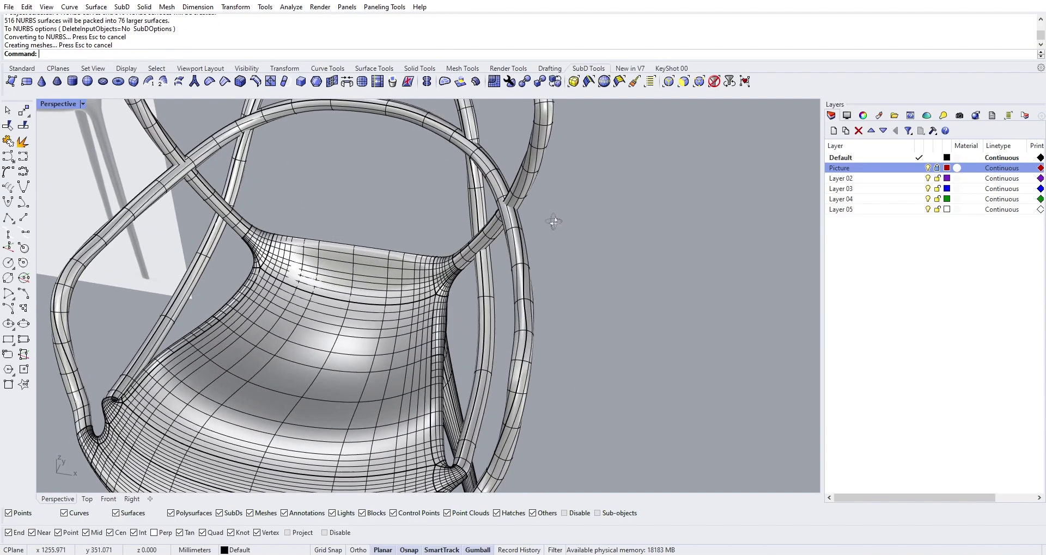
# Step: Delete the SubD version that overlaps the converted NURBS chair, leaving the polysurface
pyautogui.moveTo(524, 194); pyautogui.dragTo(544, 218, button='right')
pyautogui.click(543, 218)
pyautogui.click(600, 230)
pyautogui.scroll(2, 561, 202)
pyautogui.click(560, 203)
pyautogui.click(560, 202)
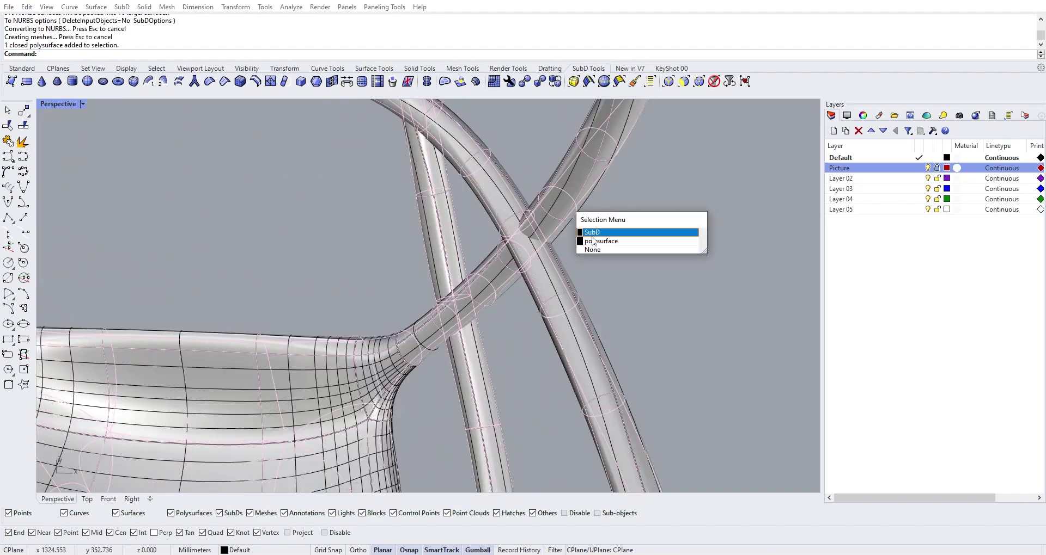
pyautogui.click(592, 236)
pyautogui.press('Delete')
# Step: Examine the NURBS chair's backrest and the places where its frame tubes cross each other
pyautogui.click(574, 262)
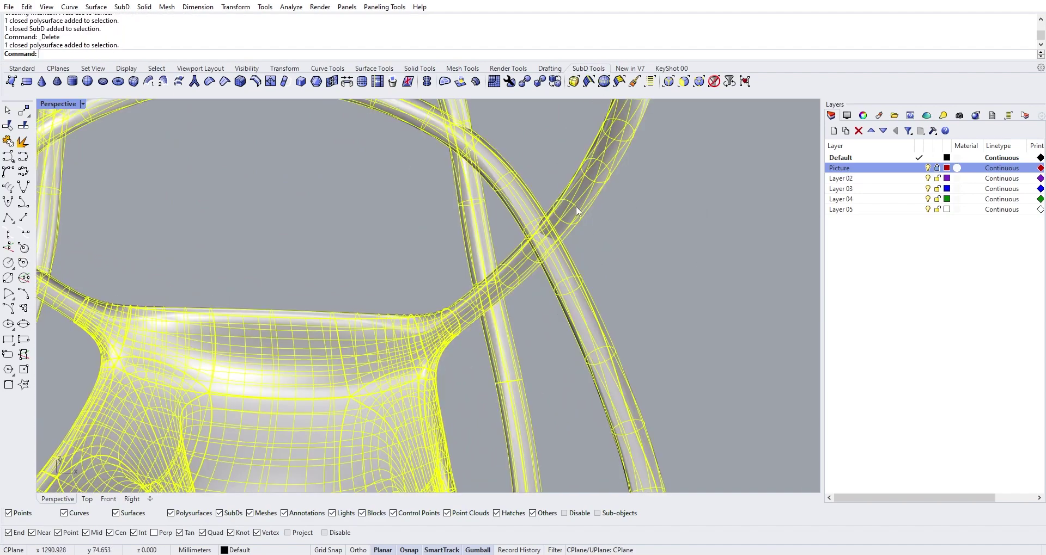
pyautogui.scroll(-3, 623, 287)
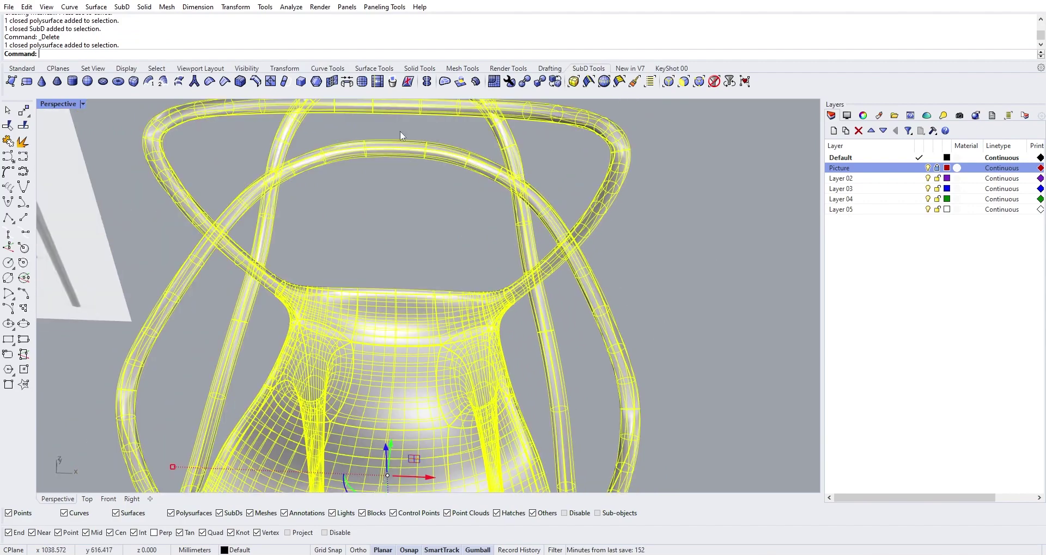
pyautogui.press('Escape')
pyautogui.scroll(5, 577, 250)
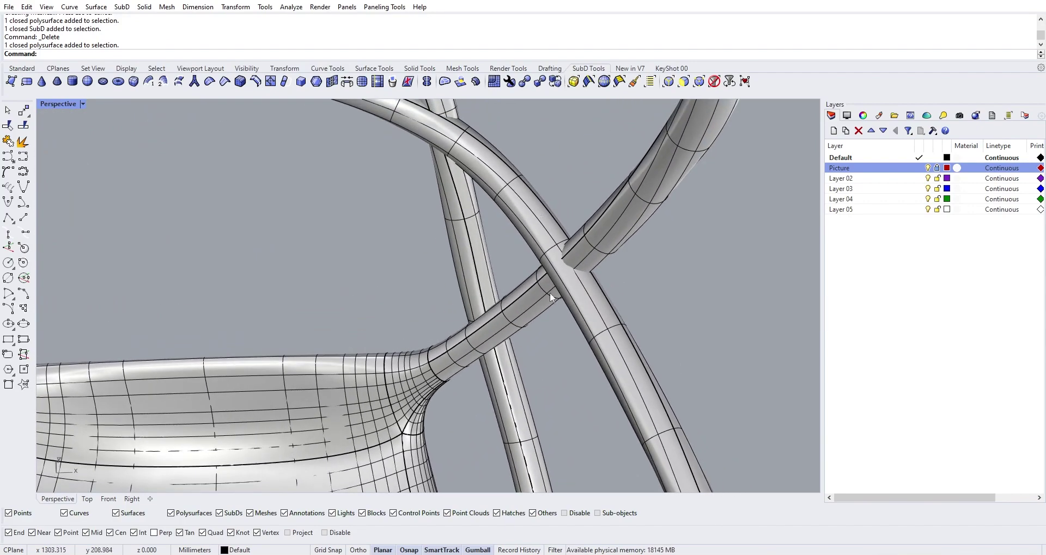
pyautogui.scroll(-2, 610, 303)
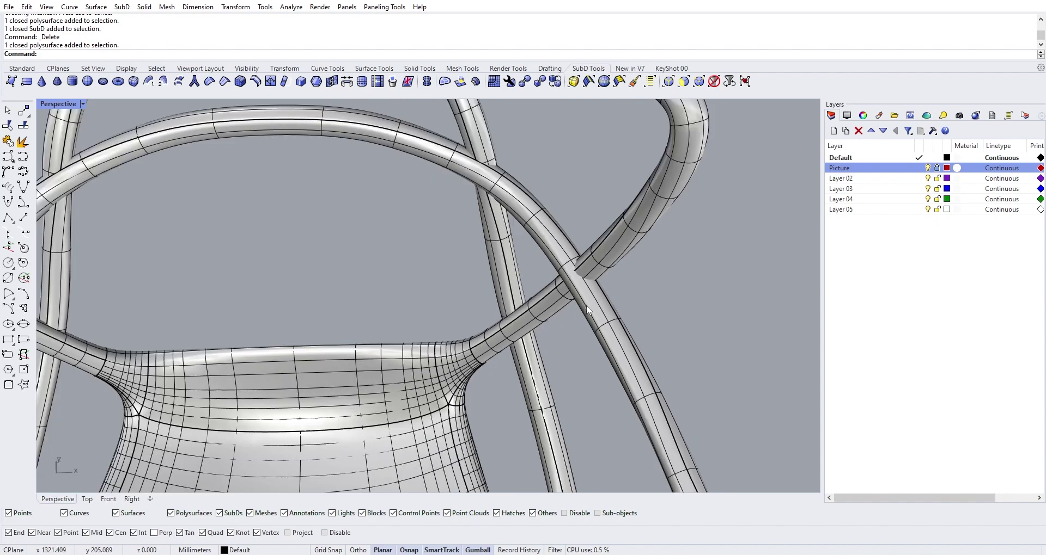
pyautogui.scroll(-3, 541, 237)
pyautogui.moveTo(538, 237); pyautogui.dragTo(540, 268, button='right')
pyautogui.click(22, 68)
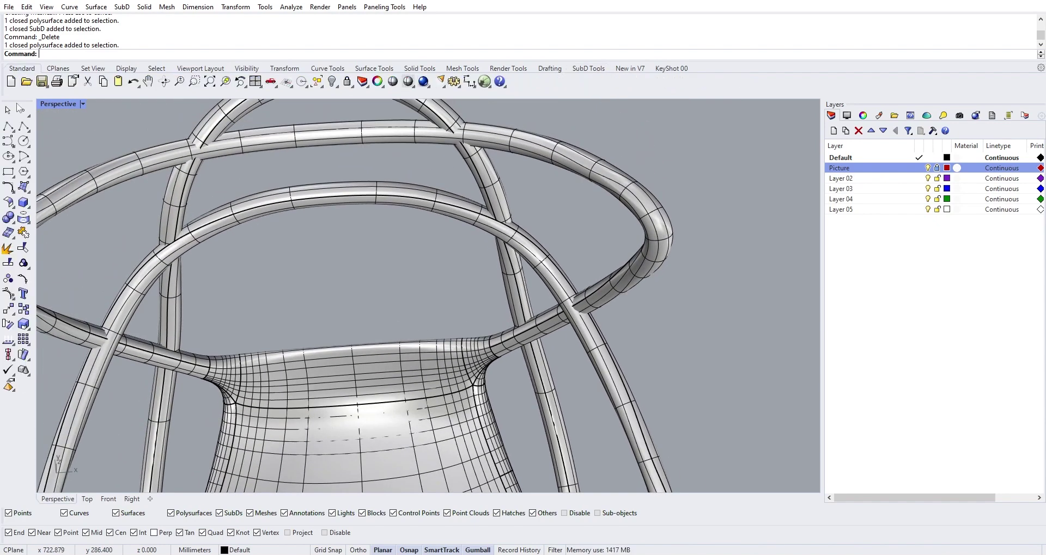
pyautogui.scroll(-6, 502, 259)
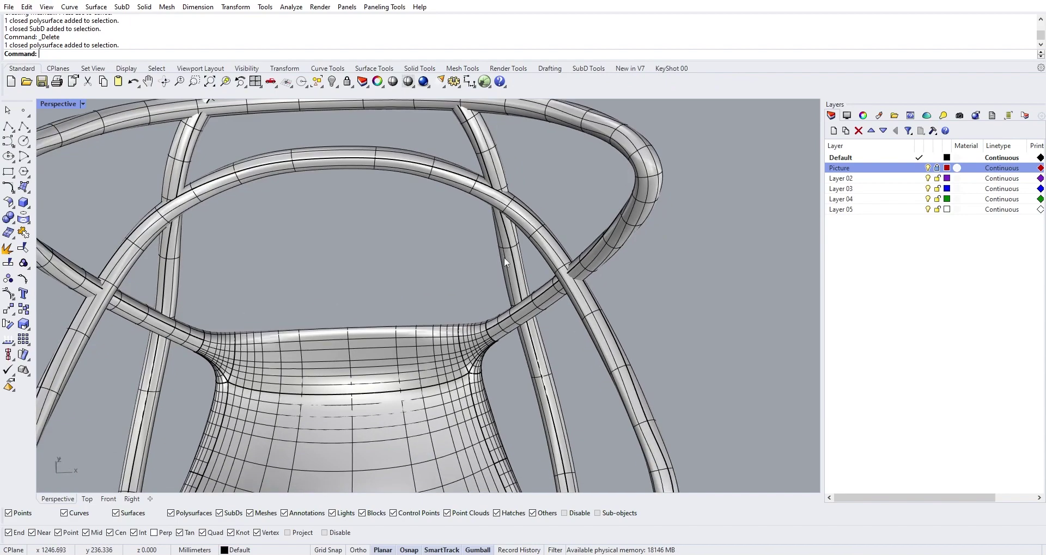
pyautogui.scroll(5, 528, 321)
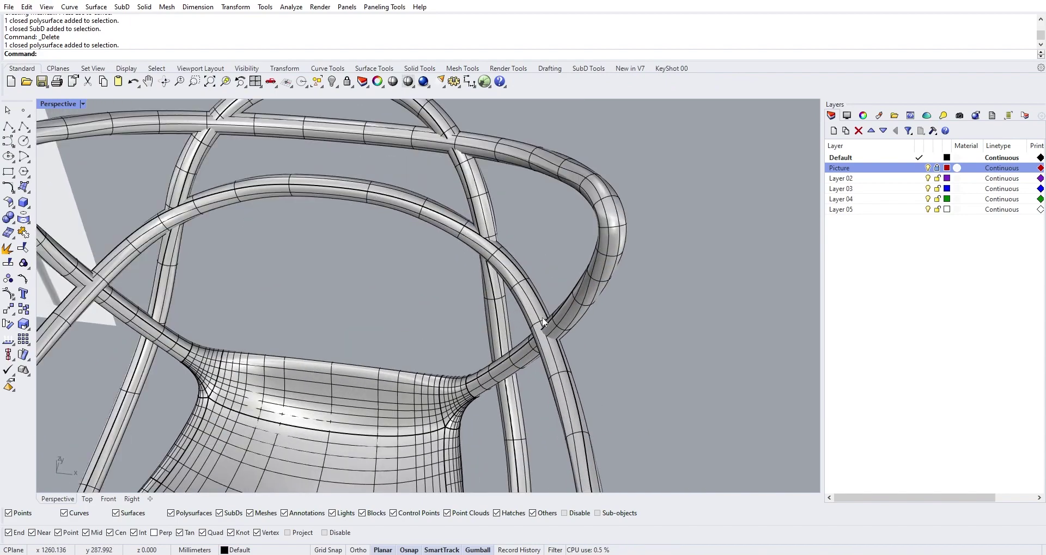
pyautogui.moveTo(614, 310); pyautogui.dragTo(584, 278, button='right')
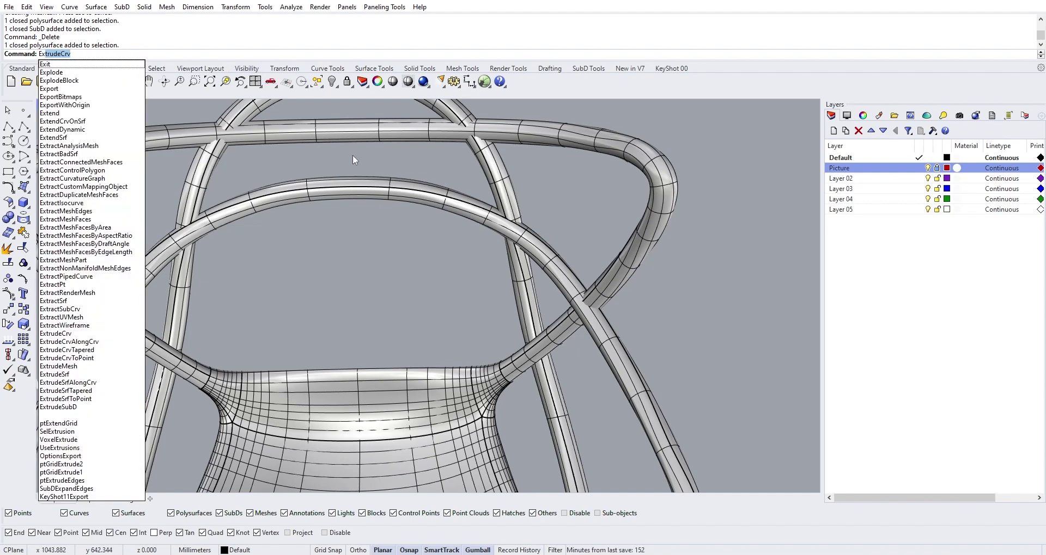
# Step: Extract the front arched tube and the upper backrest tube from the chair polysurface with ExtractSrf
pyautogui.write('tractSrf')
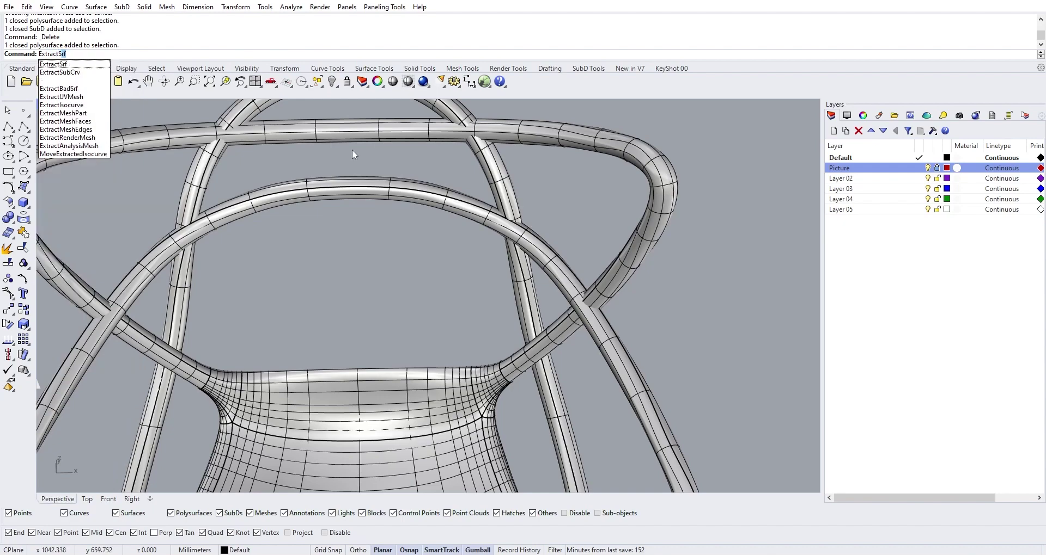
pyautogui.click(58, 64)
pyautogui.moveTo(547, 285); pyautogui.dragTo(579, 198, button='right')
pyautogui.click(665, 266)
pyautogui.scroll(-4, 667, 273)
pyautogui.click(583, 178)
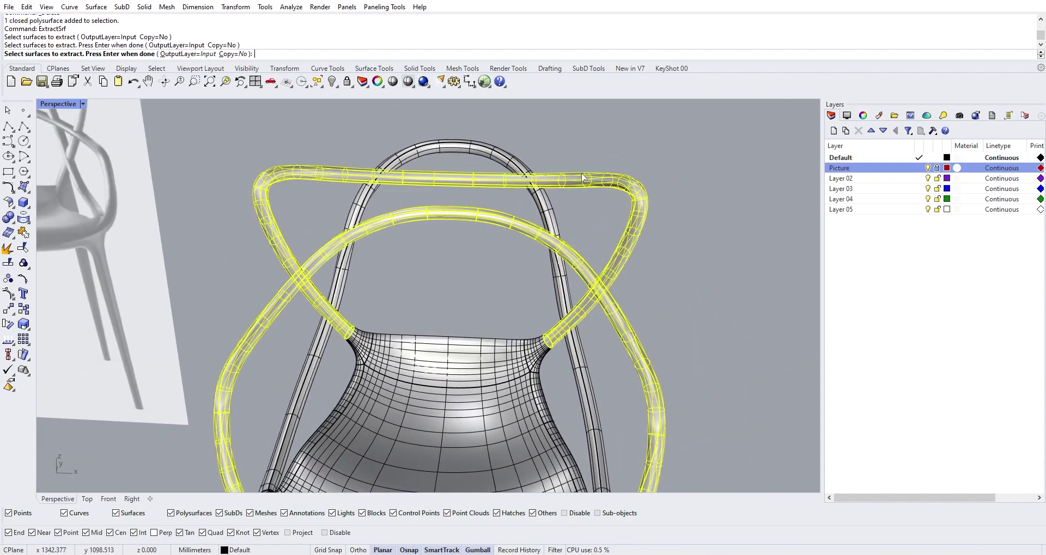
pyautogui.press('Return')
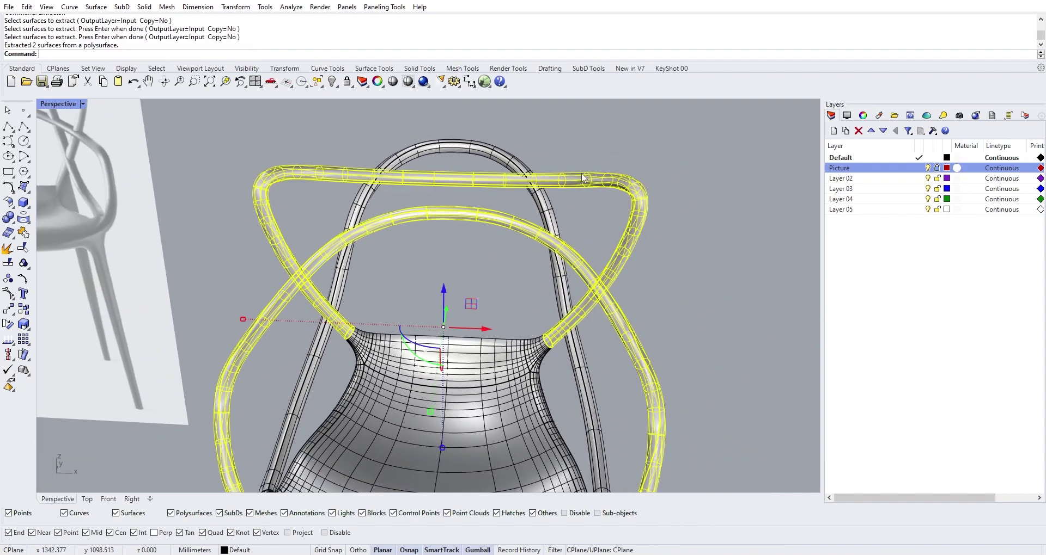
# Step: Create intersection curves between the two extracted tubes and the rest of the chair
pyautogui.click(573, 137)
pyautogui.click(573, 262)
pyautogui.keyDown('shift'); pyautogui.click(553, 215); pyautogui.keyUp('shift')
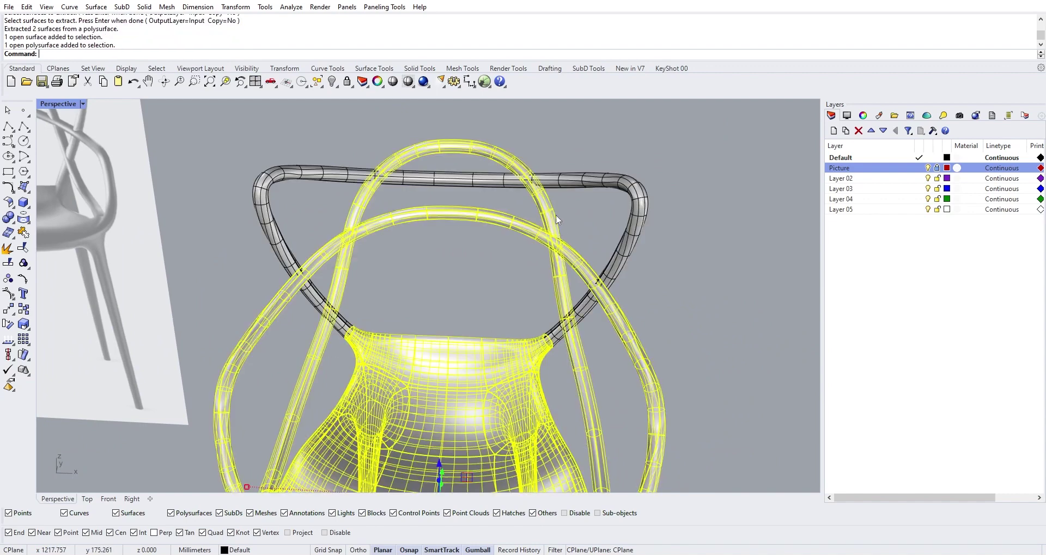
pyautogui.keyDown('shift'); pyautogui.click(566, 179); pyautogui.keyUp('shift')
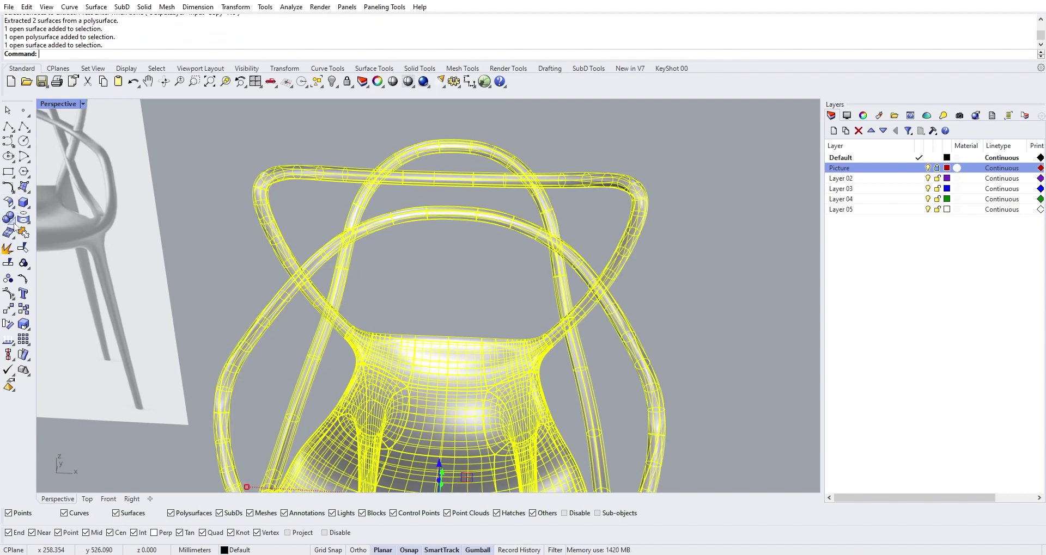
pyautogui.click(30, 224)
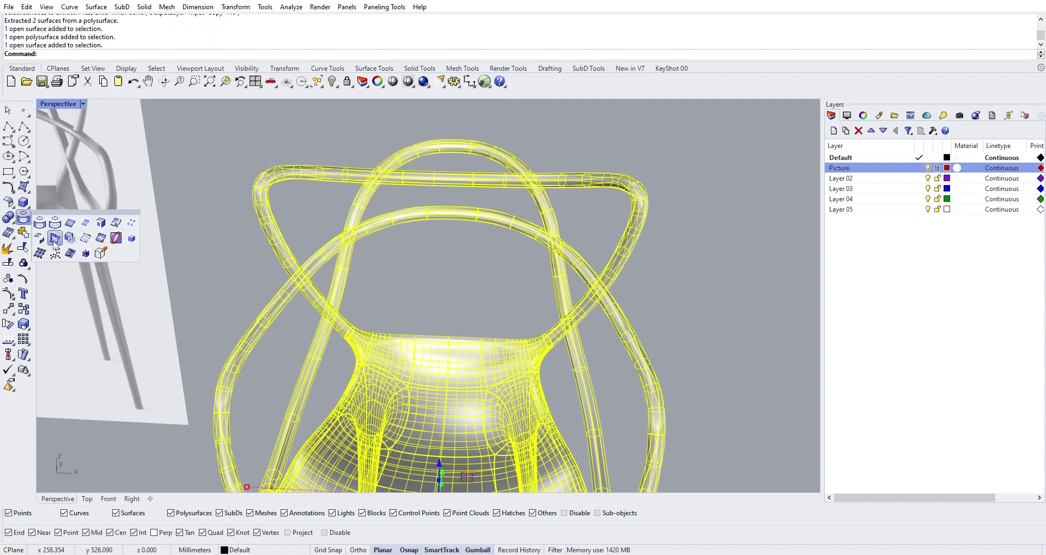
pyautogui.click(54, 239)
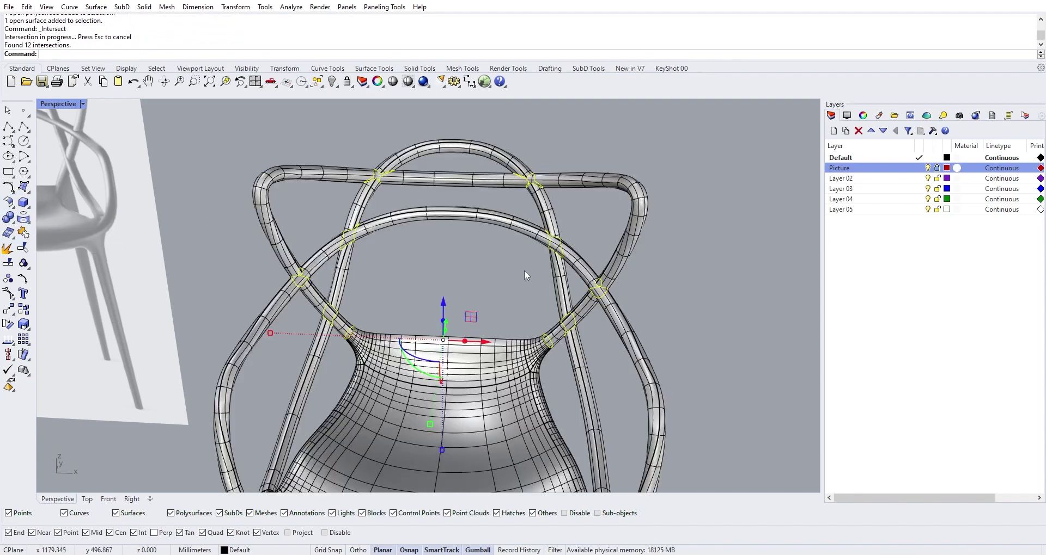
pyautogui.scroll(5, 500, 246)
pyautogui.scroll(-5, 500, 246)
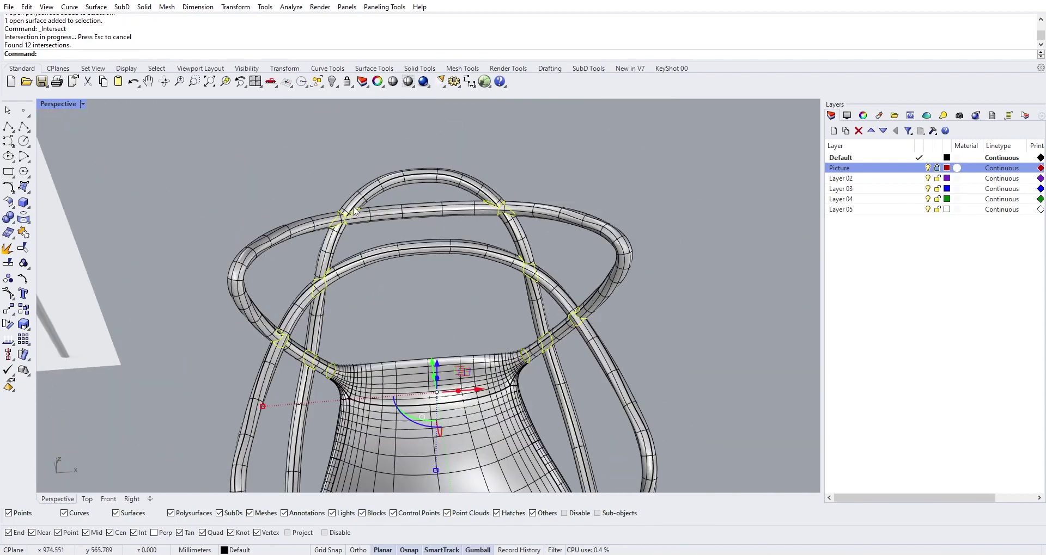
pyautogui.scroll(5, 422, 301)
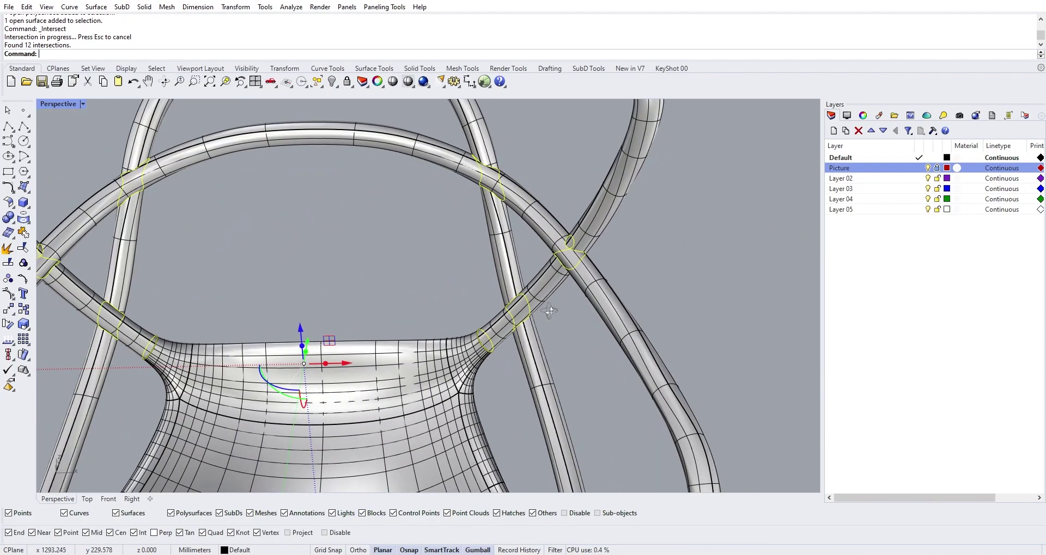
# Step: Join the two extracted tube surfaces back with the chair body into one polysurface
pyautogui.click(509, 242)
pyautogui.keyDown('shift'); pyautogui.click(434, 155); pyautogui.keyUp('shift')
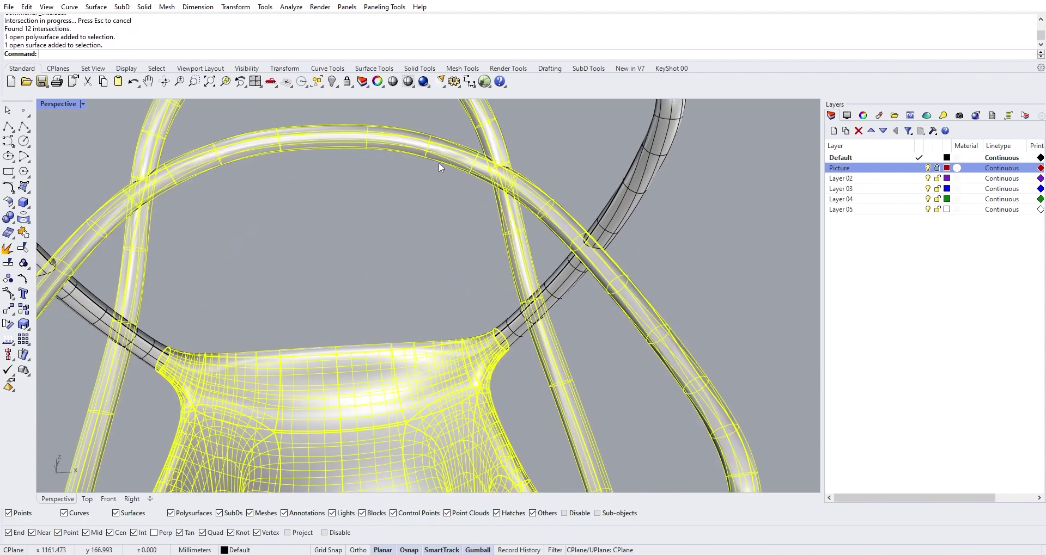
pyautogui.keyDown('shift'); pyautogui.click(627, 217); pyautogui.keyUp('shift')
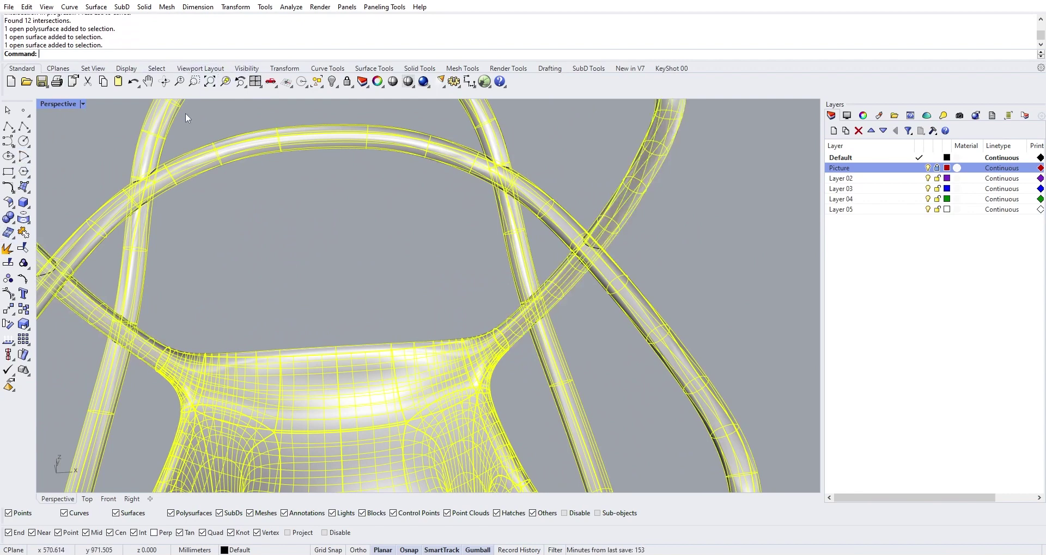
pyautogui.click(18, 223)
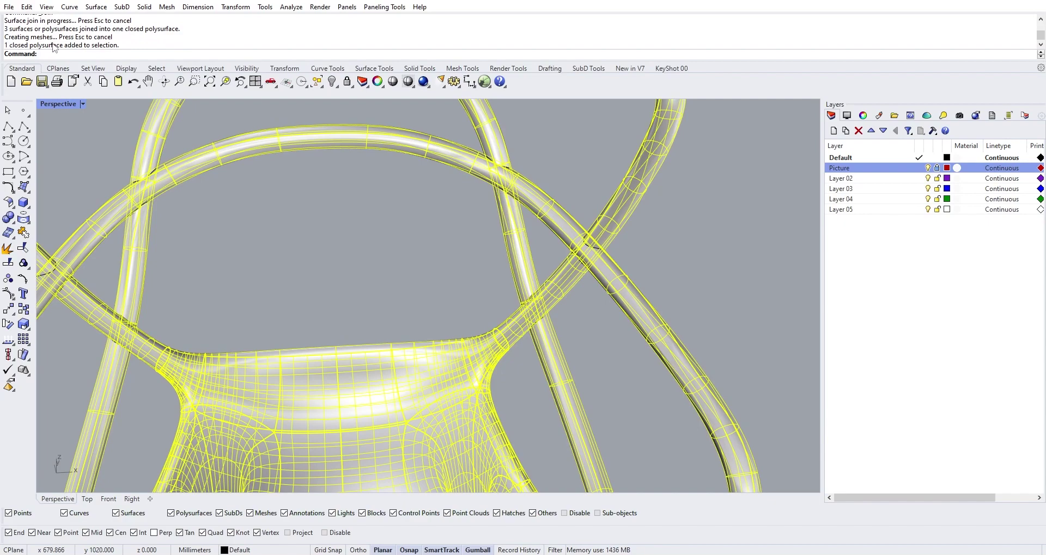
pyautogui.scroll(-5, 452, 216)
pyautogui.scroll(6, 449, 211)
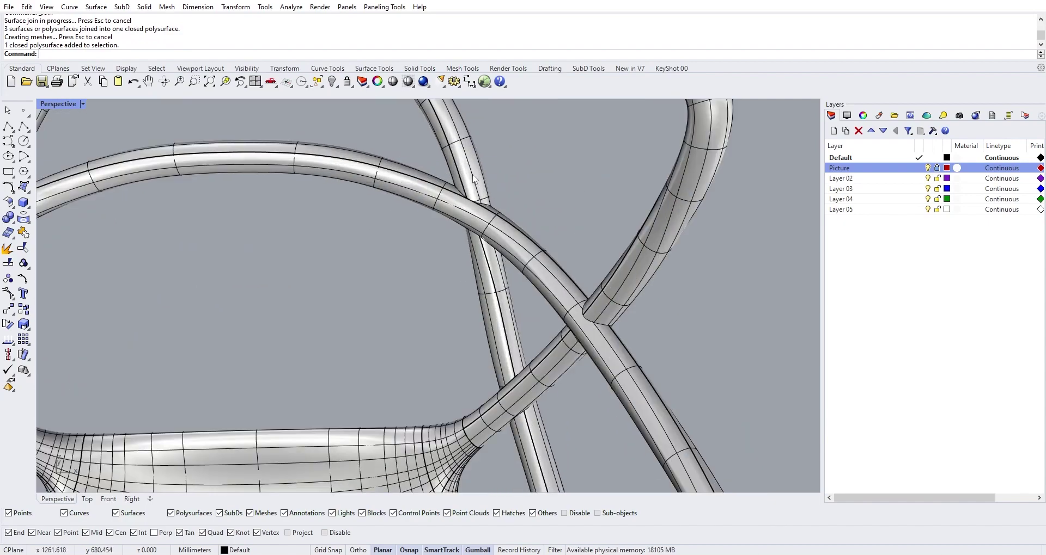
# Step: Create a closed pipe of radius 2 along the intersection curve where the front arched tube crosses the rear tube
pyautogui.click(472, 204)
pyautogui.click(497, 239)
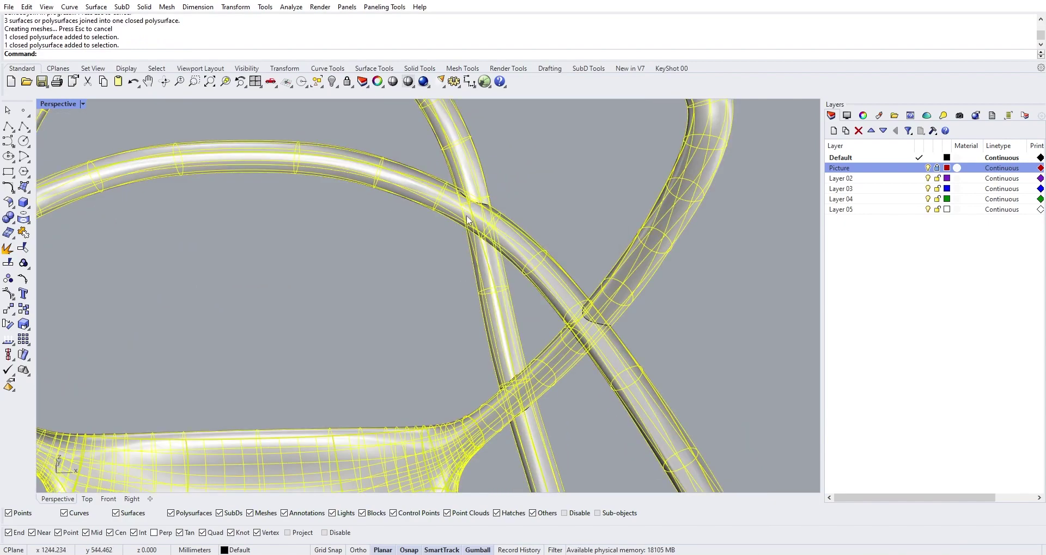
pyautogui.click(513, 192)
pyautogui.click(482, 202)
pyautogui.click(501, 233)
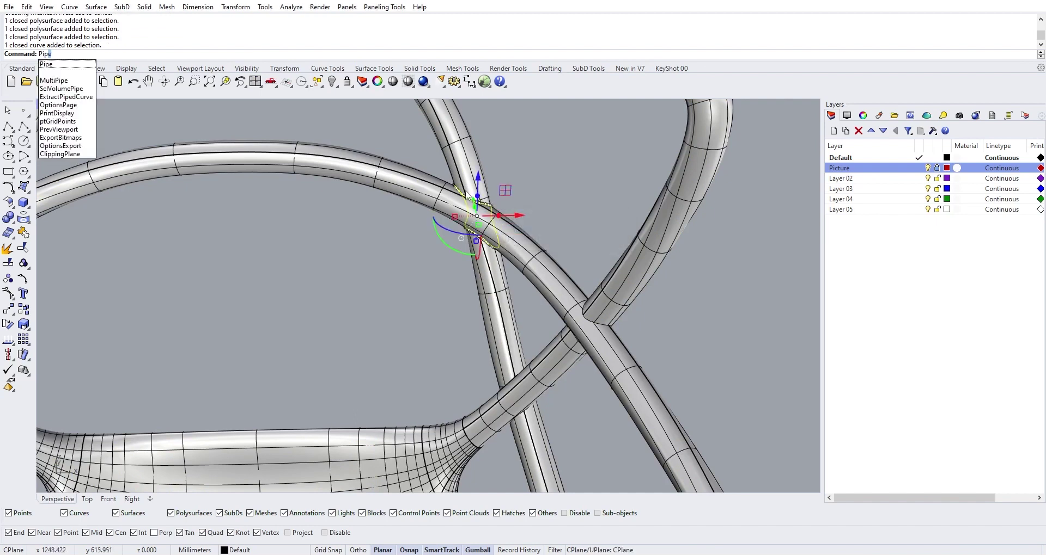
pyautogui.press('Return')
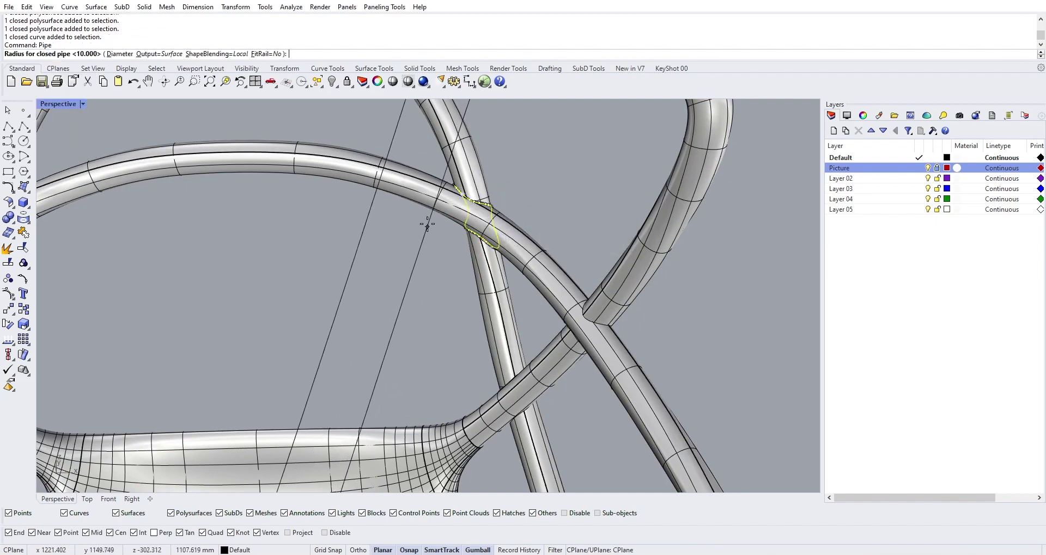
pyautogui.scroll(5, 490, 245)
pyautogui.write('1')
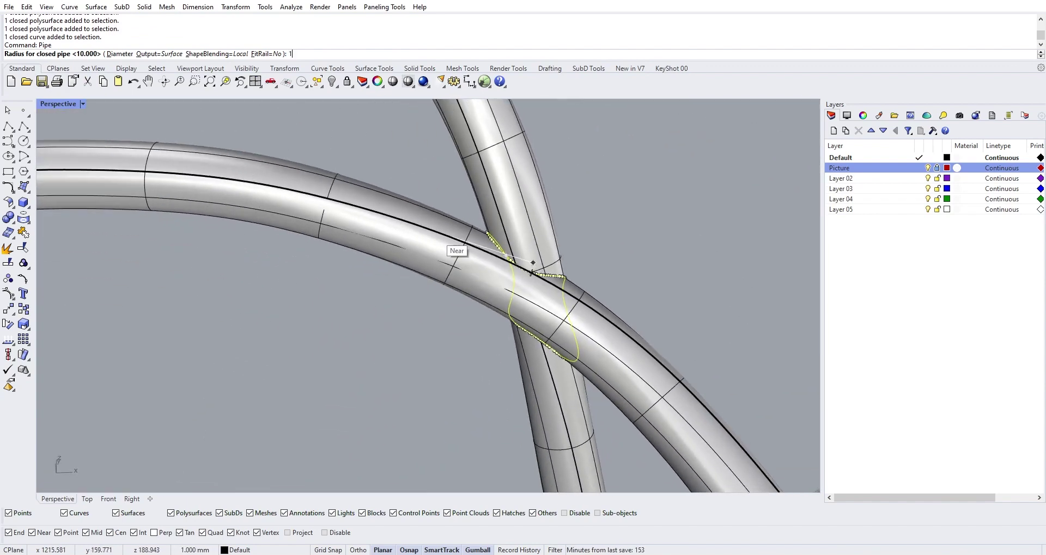
pyautogui.press('Return')
pyautogui.press('Return')
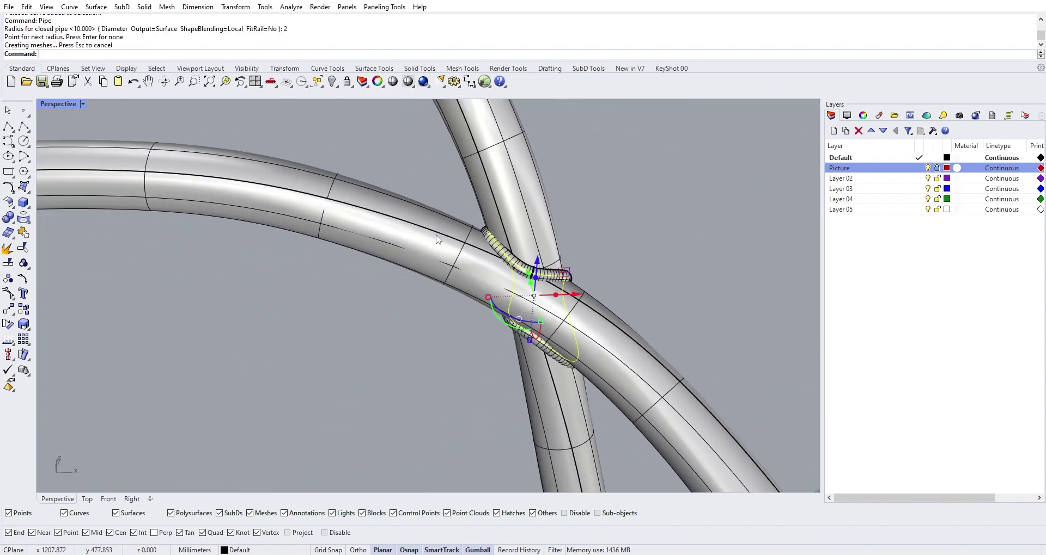
# Step: Split the chair polysurface with the pipe as the cutting object
pyautogui.click(416, 251)
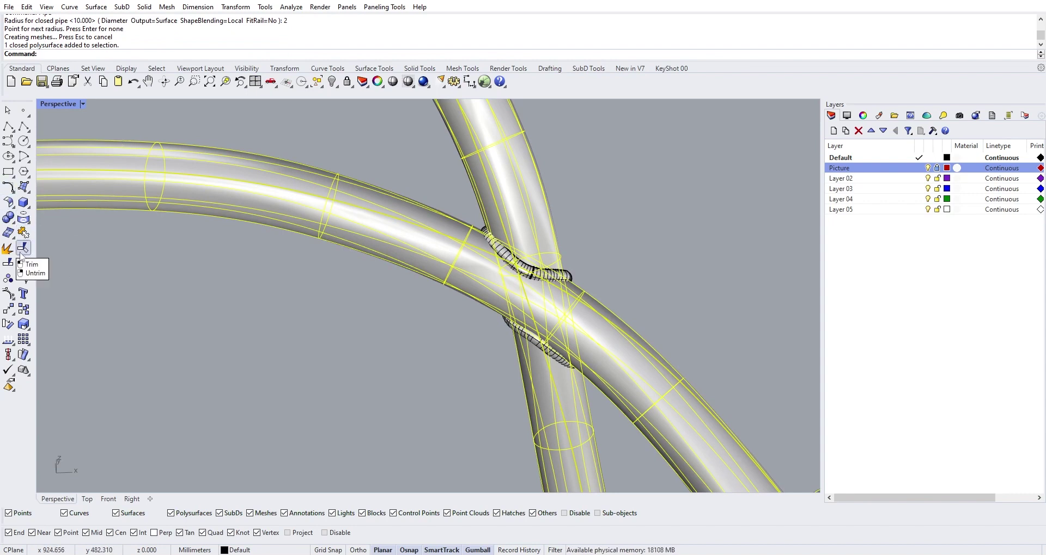
pyautogui.click(23, 248)
pyautogui.click(537, 278)
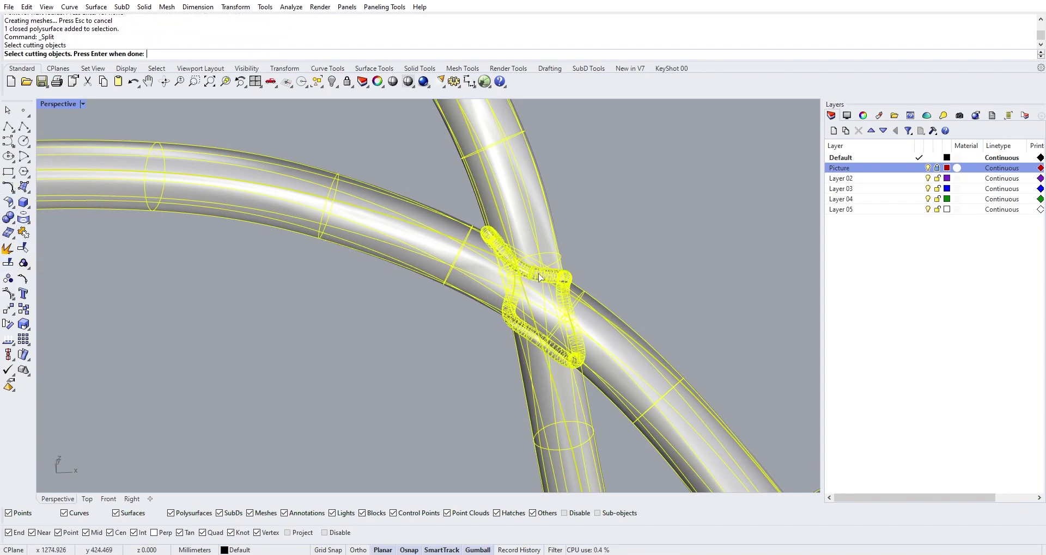
pyautogui.press('Return')
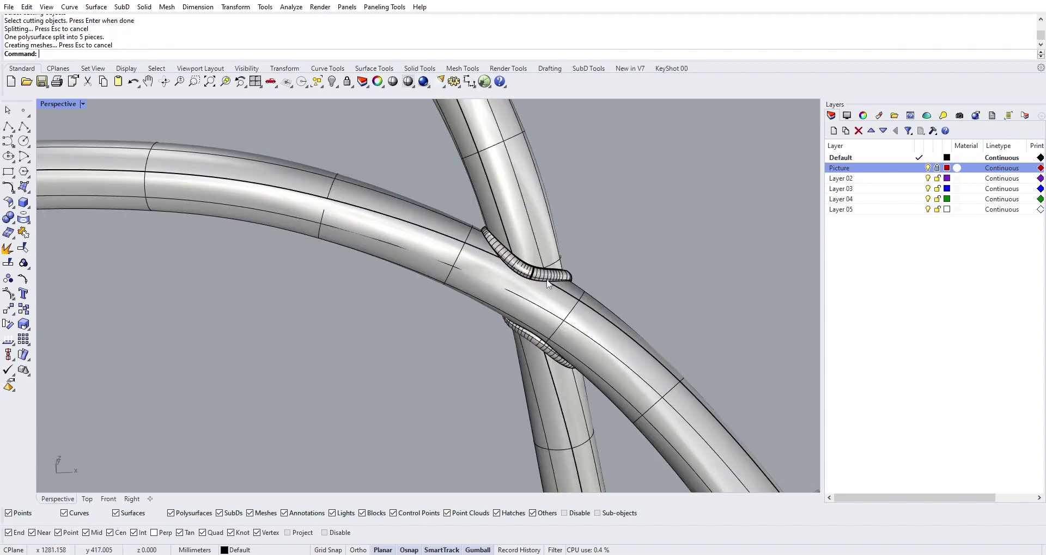
# Step: Delete the pipe and the narrow strips it cut from the tubes, leaving a gap around the joint
pyautogui.scroll(5, 549, 284)
pyautogui.click(538, 278)
pyautogui.press('Delete')
pyautogui.click(538, 284)
pyautogui.click(562, 318)
pyautogui.press('Delete')
pyautogui.click(544, 265)
pyautogui.press('Delete')
pyautogui.scroll(-8, 544, 266)
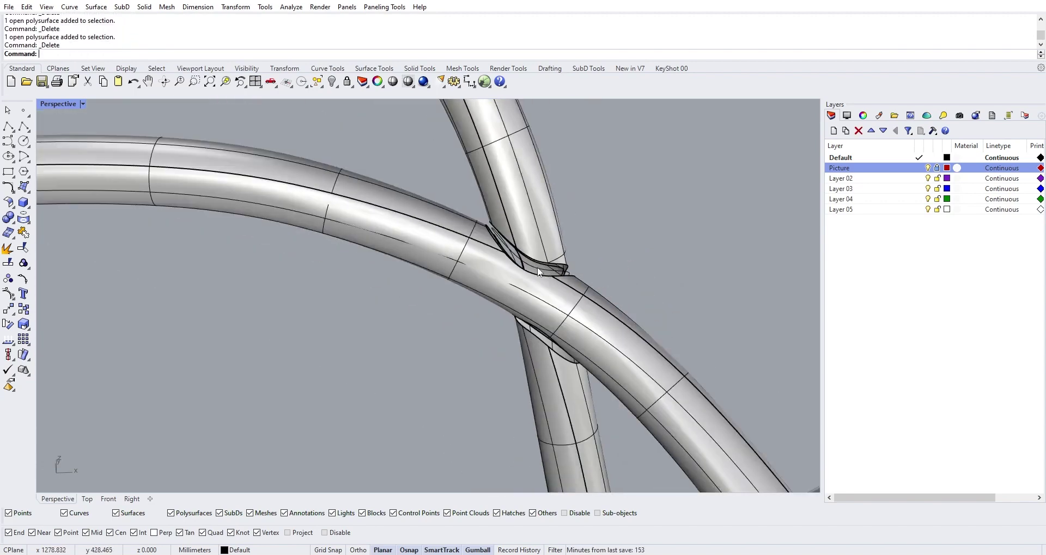
pyautogui.moveTo(544, 266)
pyautogui.mouseDown(button='right')
pyautogui.moveTo(502, 259)
pyautogui.moveTo(534, 260)
pyautogui.mouseUp(button='right')
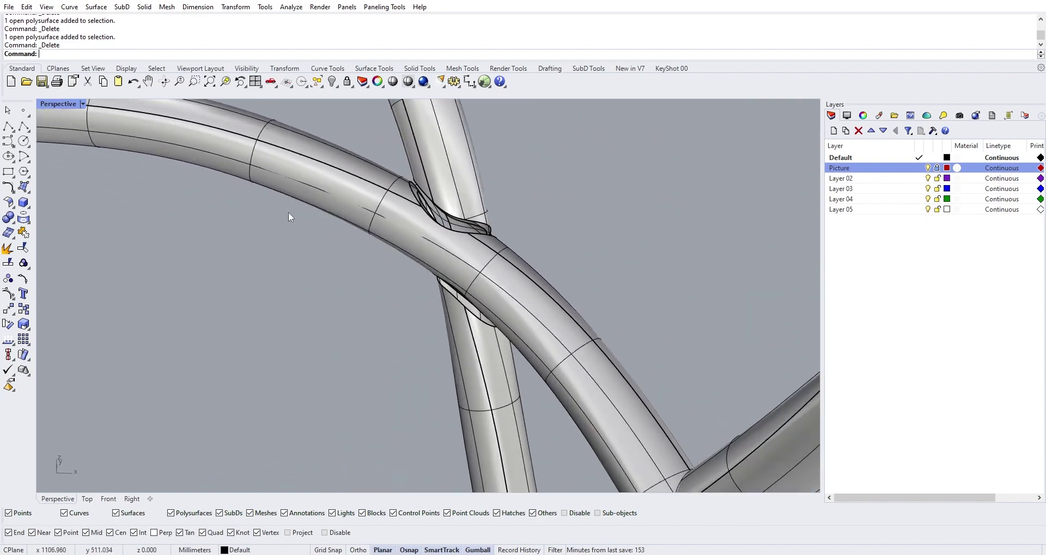
pyautogui.moveTo(399, 233); pyautogui.dragTo(448, 233, button='right')
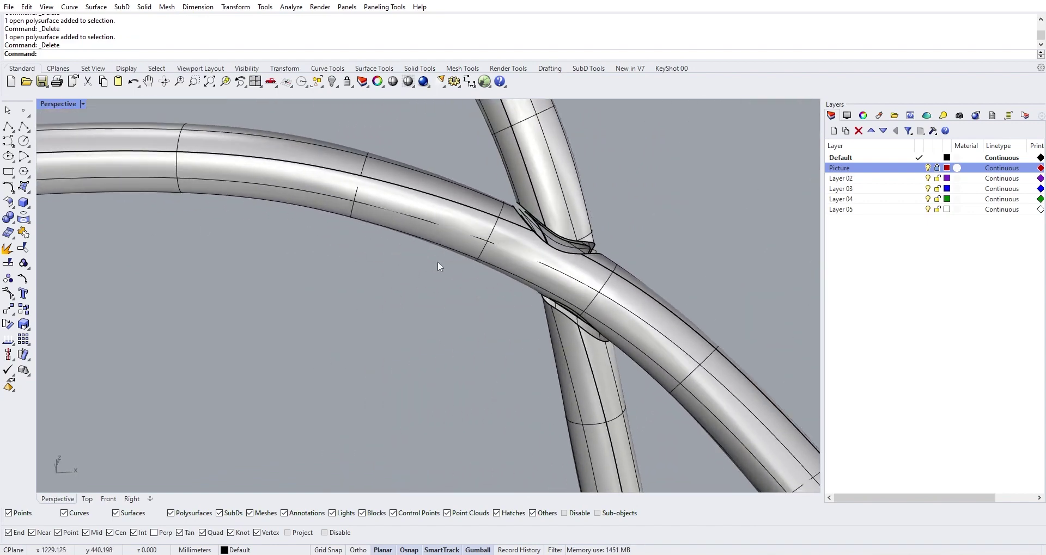
# Step: Bridge the joint's gap with a BlendSrf surface between the two chained edge loops, using Curvature continuity on both sides
pyautogui.click(371, 73)
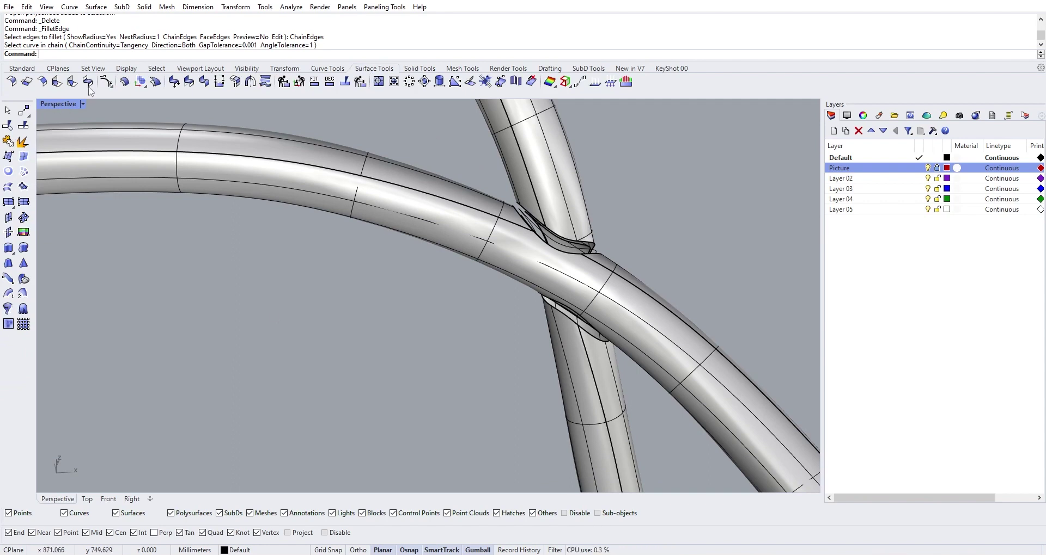
pyautogui.click(91, 84)
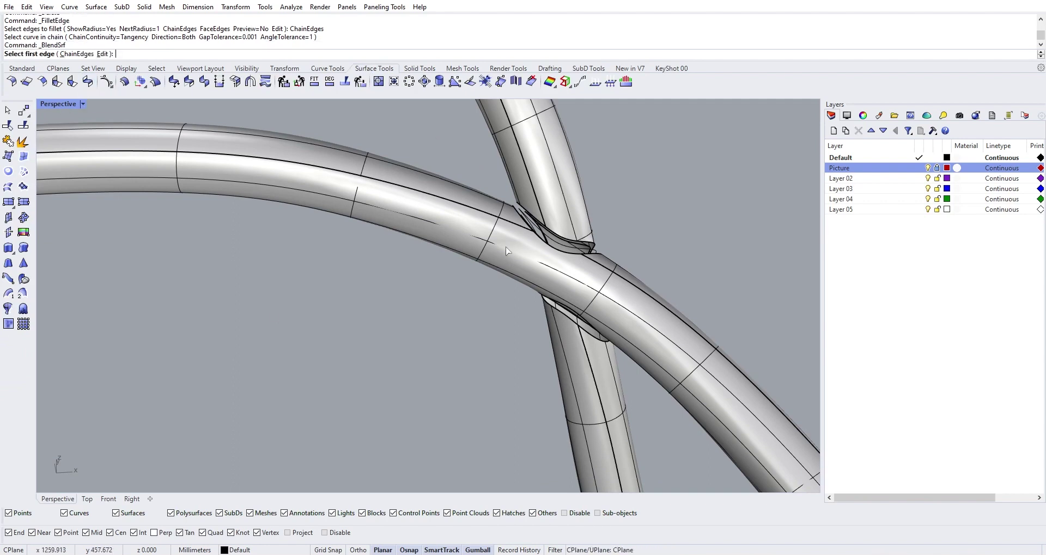
pyautogui.click(64, 55)
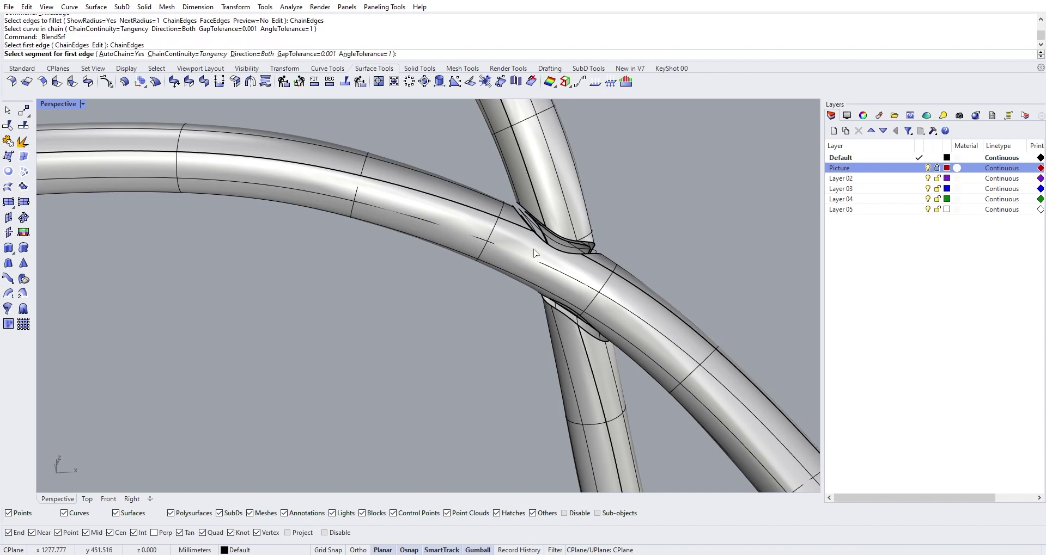
pyautogui.click(539, 250)
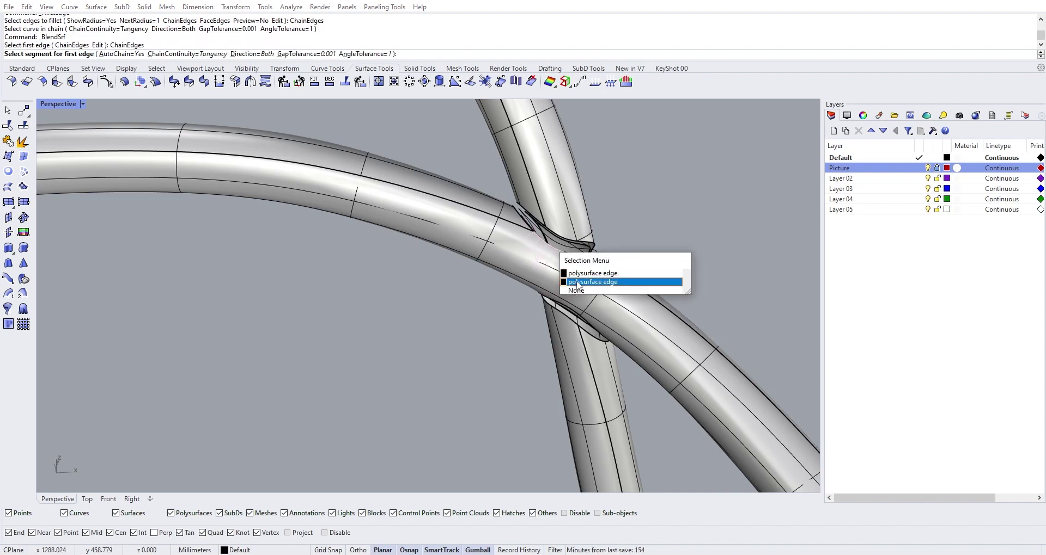
pyautogui.click(577, 283)
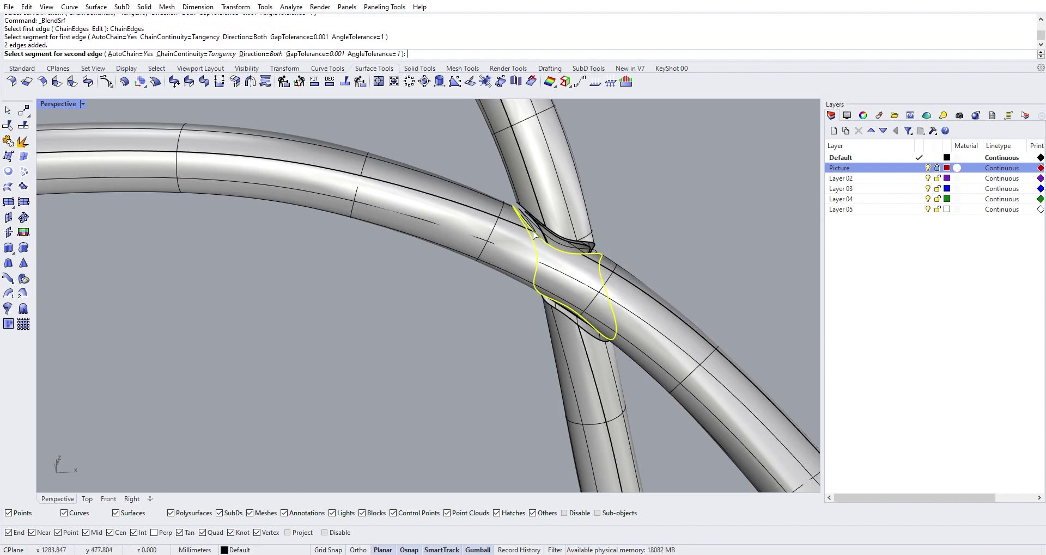
pyautogui.click(554, 240)
pyautogui.press('Return')
pyautogui.moveTo(613, 273); pyautogui.dragTo(510, 262, button='right')
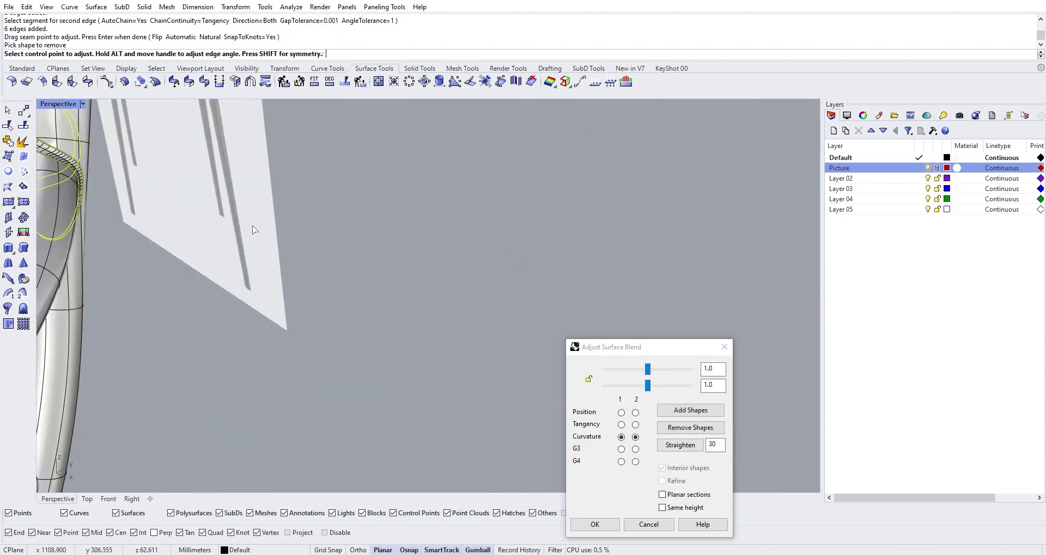
pyautogui.moveTo(252, 229); pyautogui.dragTo(327, 286, button='right')
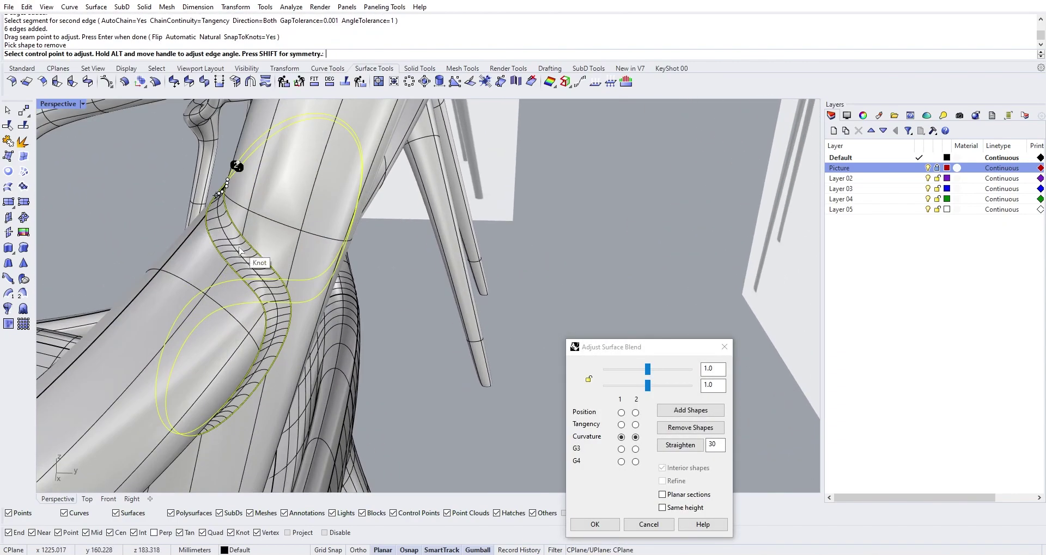
pyautogui.moveTo(240, 251); pyautogui.dragTo(334, 250, button='right')
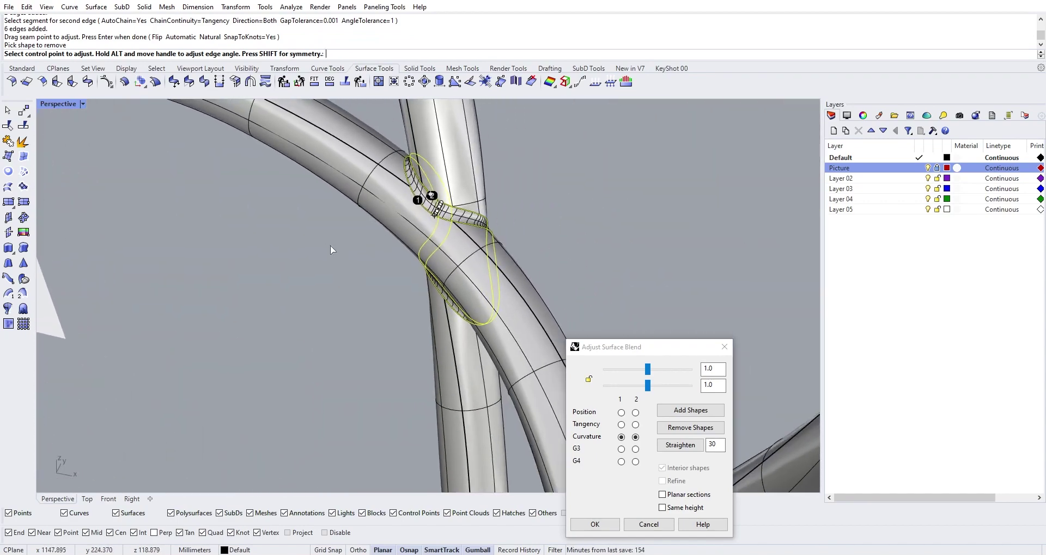
pyautogui.click(595, 524)
# Step: Select everything in the model and join the blend surface with the chair polysurfaces
pyautogui.moveTo(276, 313); pyautogui.dragTo(480, 247, button='right')
pyautogui.hotkey('ctrl', 'a')
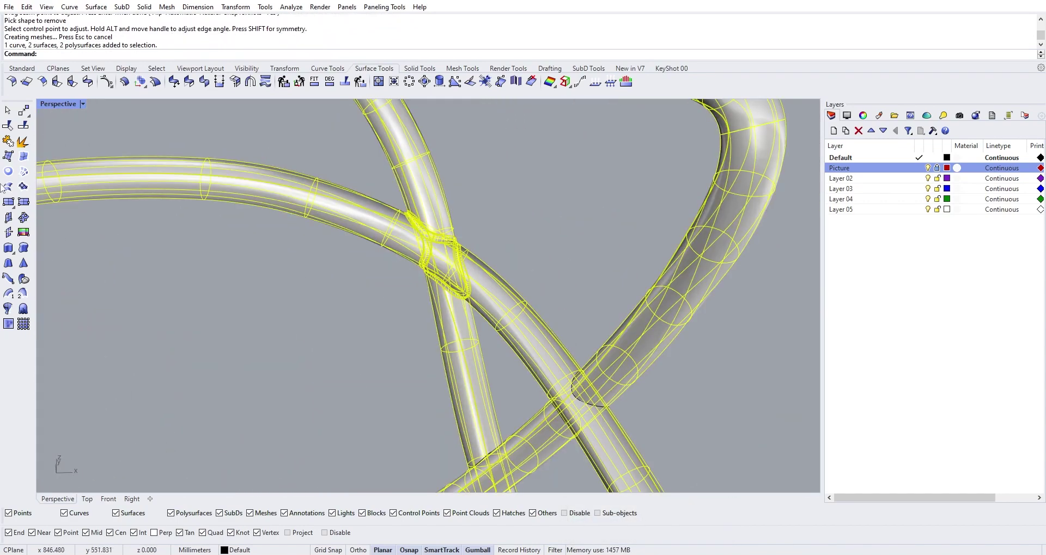
pyautogui.click(8, 187)
pyautogui.scroll(-3, 53, 116)
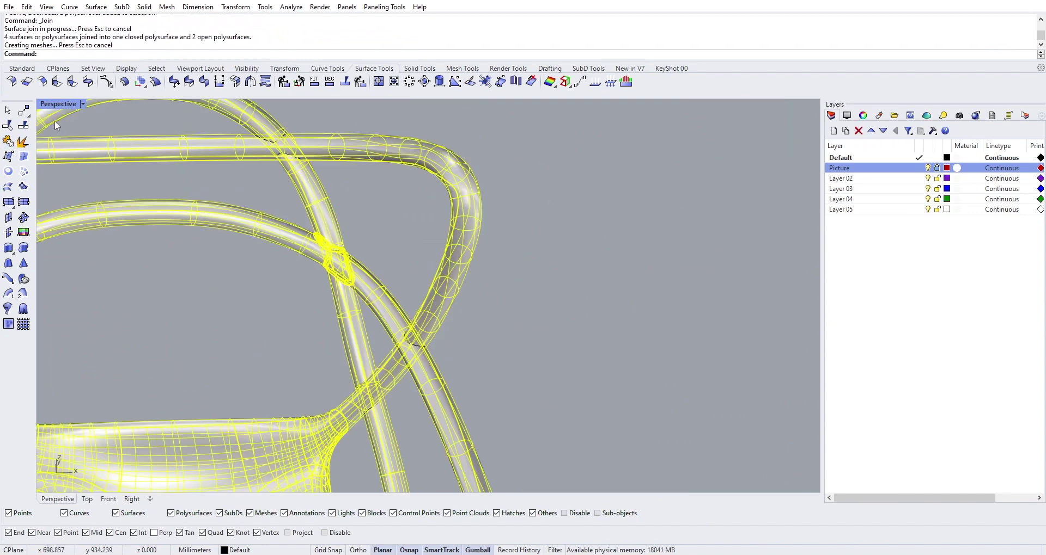
pyautogui.click(116, 178)
# Step: Switch the Perspective view to Rendered display and turn off its surface isocurves and surface edges
pyautogui.click(57, 104)
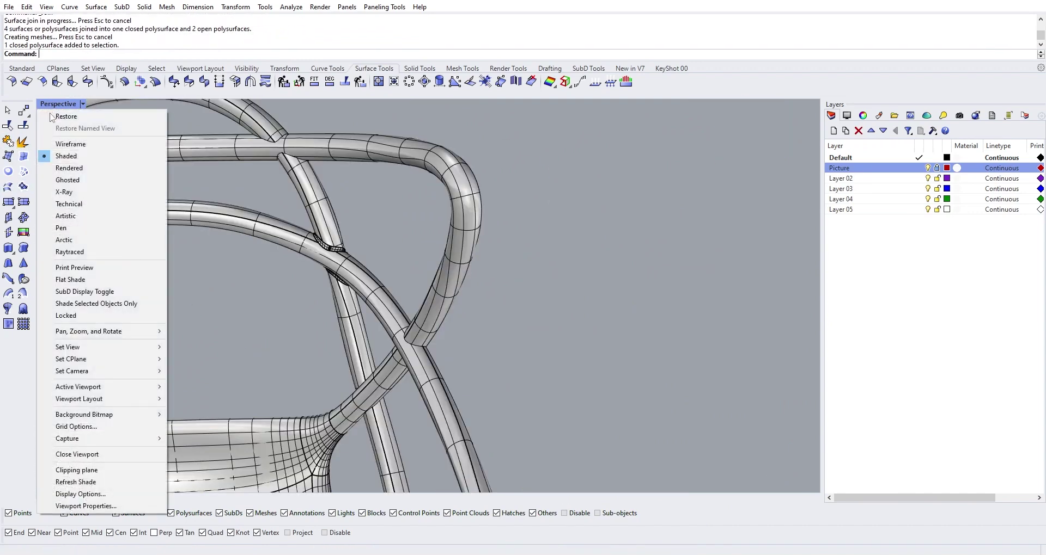
pyautogui.click(84, 171)
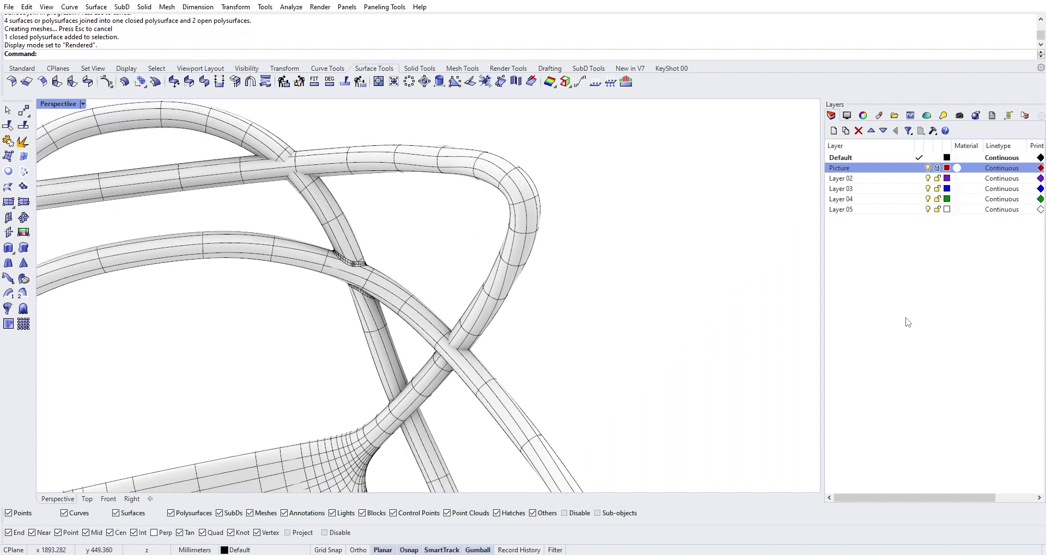
pyautogui.click(960, 115)
pyautogui.click(875, 116)
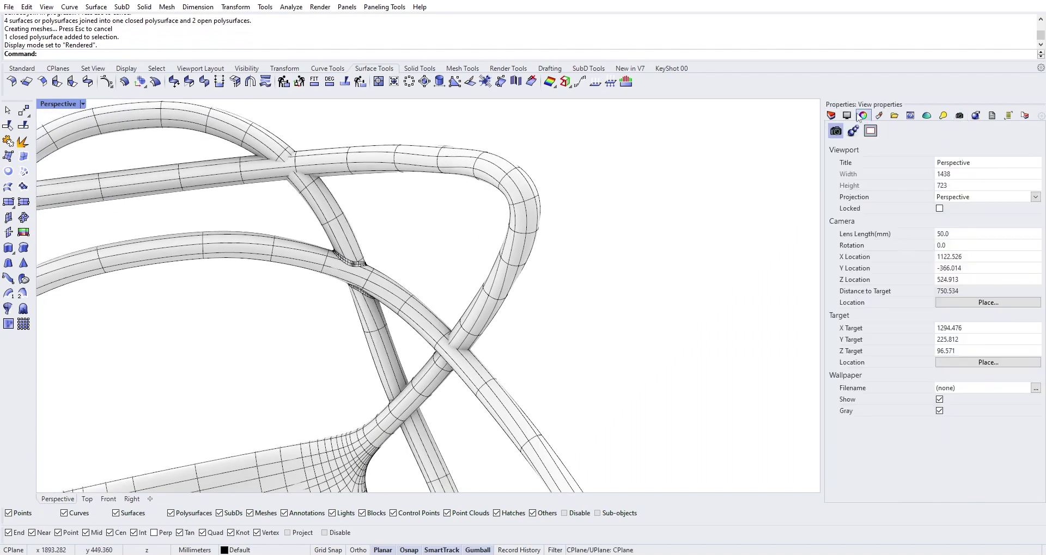
pyautogui.click(847, 115)
pyautogui.click(935, 213)
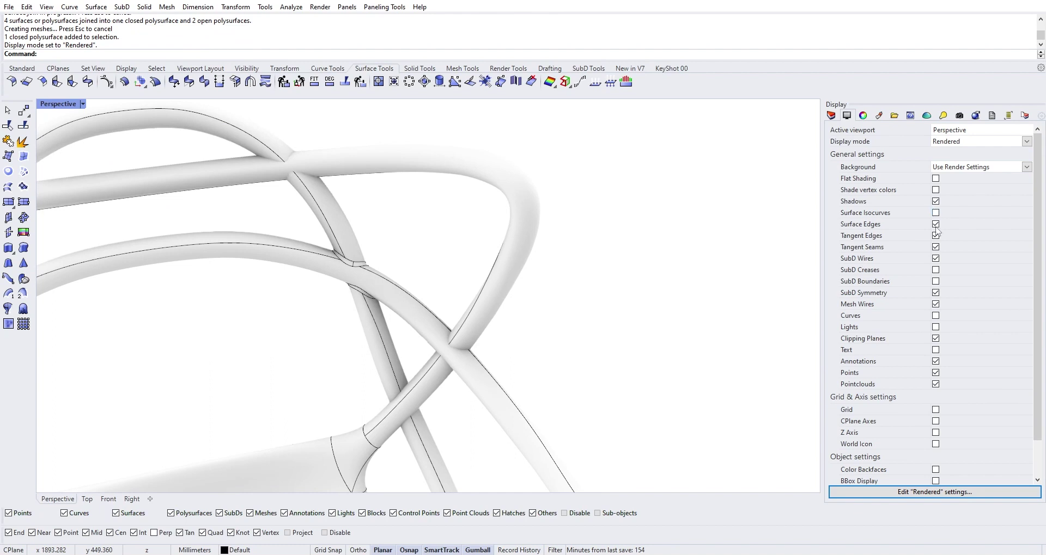
pyautogui.click(935, 224)
# Step: Examine the blended tube joint up close in the rendered view for smoothness
pyautogui.scroll(5, 423, 250)
pyautogui.moveTo(422, 250); pyautogui.dragTo(521, 267, button='right')
pyautogui.scroll(8, 626, 296)
pyautogui.moveTo(610, 292); pyautogui.dragTo(369, 323, button='right')
pyautogui.scroll(5, 647, 300)
pyautogui.scroll(2, 680, 281)
pyautogui.scroll(-4, 680, 281)
pyautogui.press('capslock')
pyautogui.press('capslock')
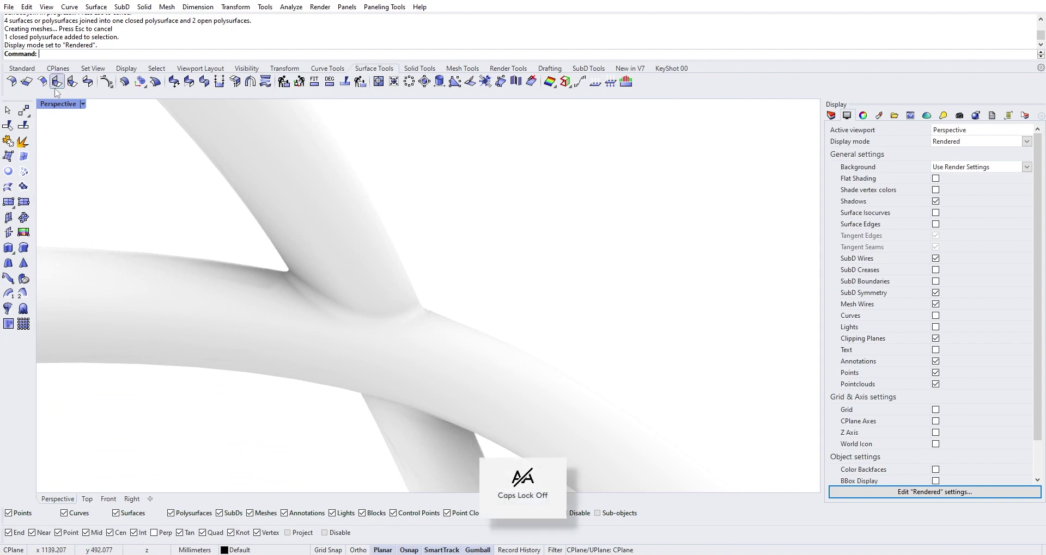
# Step: Return the Perspective view to Shaded display and delete the blend surface at the tube joint
pyautogui.click(58, 103)
pyautogui.click(67, 156)
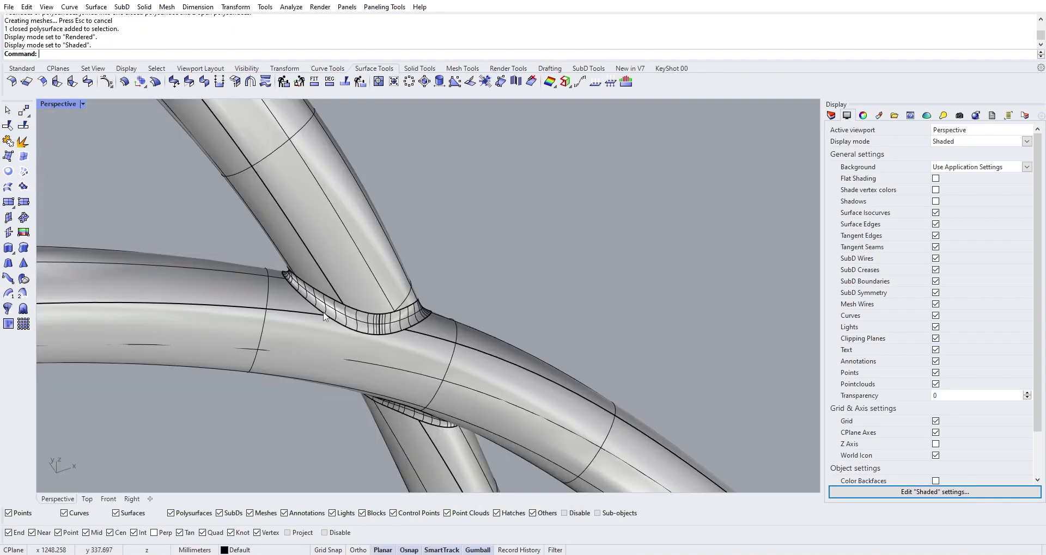
pyautogui.click(357, 318)
pyautogui.press('Delete')
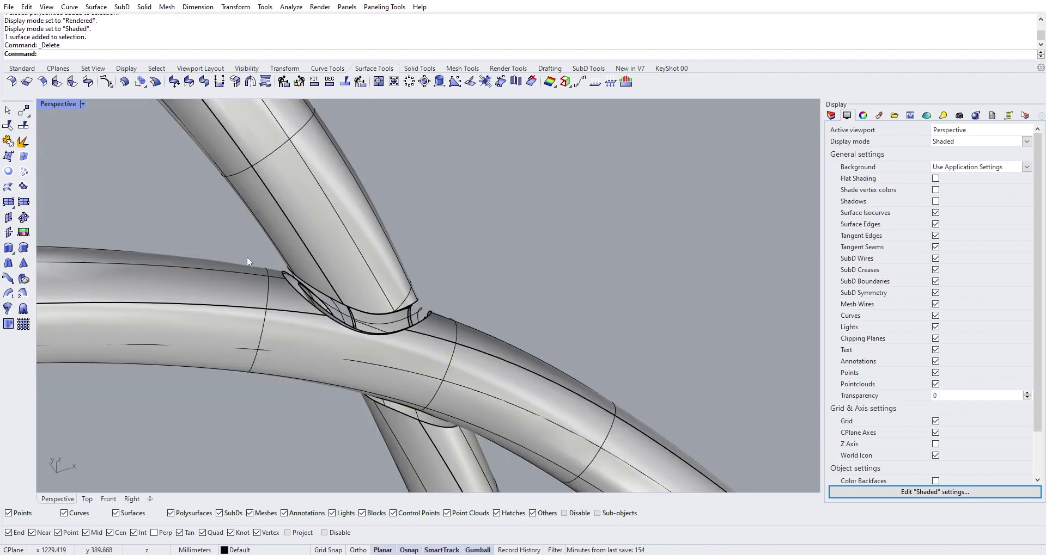
pyautogui.click(91, 82)
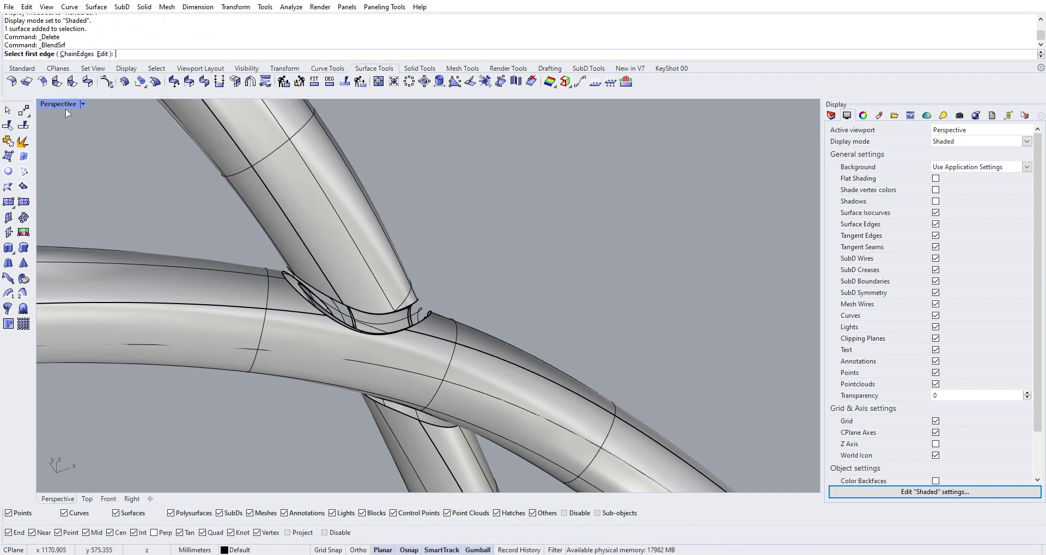
pyautogui.click(76, 53)
pyautogui.click(378, 315)
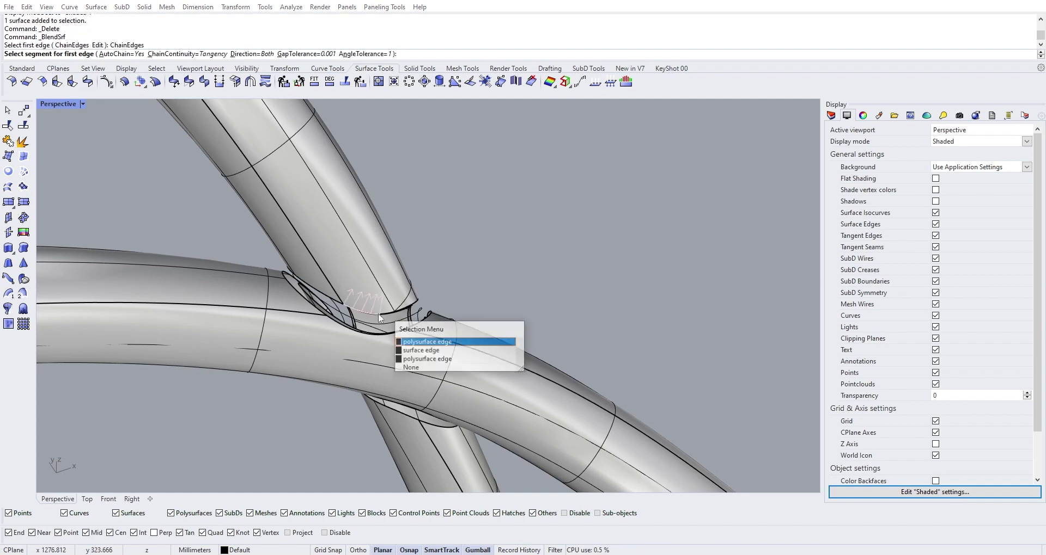
pyautogui.click(403, 352)
pyautogui.press('Escape')
pyautogui.scroll(7, 409, 316)
pyautogui.rightClick(422, 289)
pyautogui.click(422, 288)
pyautogui.press('Escape')
# Step: Try a new BlendSrf between the two chained edge loops around the gap at the tube joint
pyautogui.rightClick(312, 231)
pyautogui.click(76, 54)
pyautogui.click(414, 291)
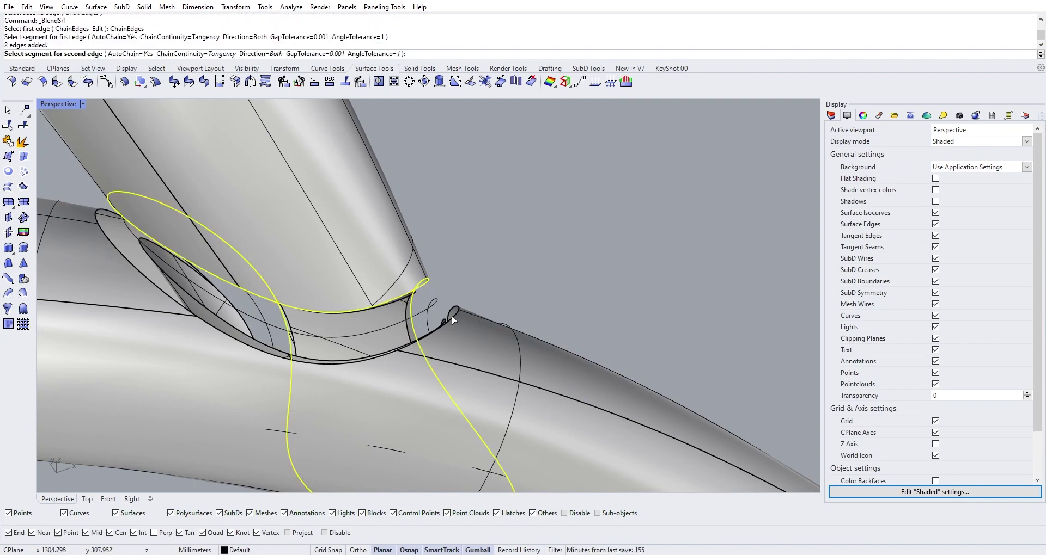
pyautogui.click(454, 318)
pyautogui.press('Return')
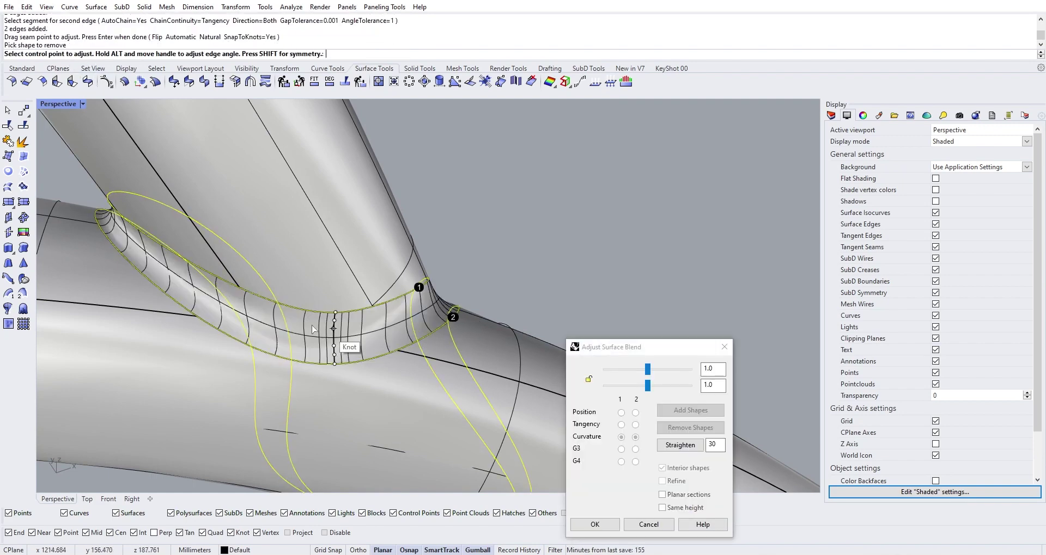
# Step: Try adding shape sections between the two edges of the surface blend, and cancel the blend
pyautogui.moveTo(269, 314); pyautogui.dragTo(488, 280, button='right')
pyautogui.click(690, 411)
pyautogui.click(722, 238)
pyautogui.moveTo(747, 249); pyautogui.dragTo(333, 344, button='right')
pyautogui.scroll(7, 258, 268)
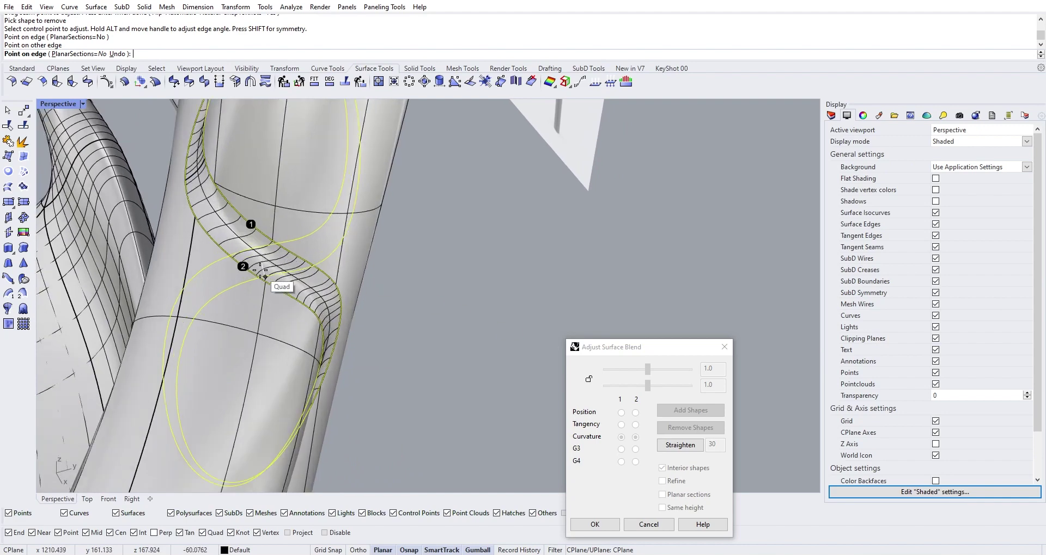
pyautogui.click(261, 279)
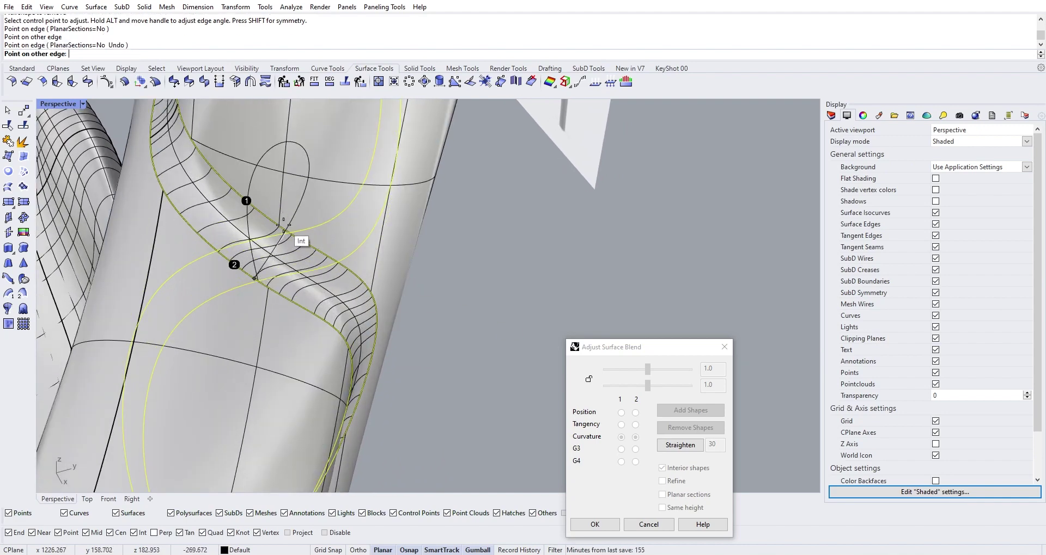
pyautogui.moveTo(278, 226); pyautogui.dragTo(401, 294, button='right')
pyautogui.press('Escape')
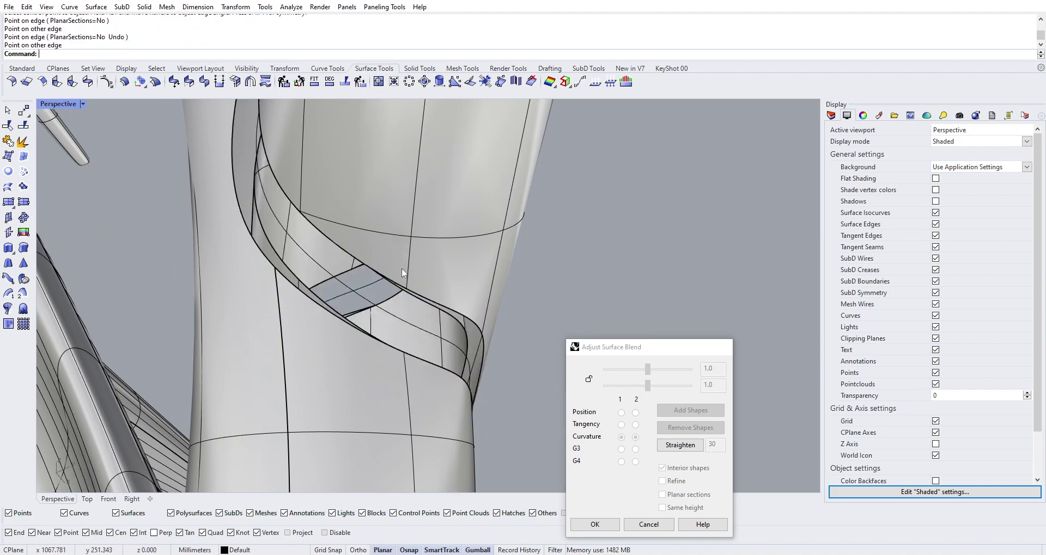
pyautogui.moveTo(218, 159); pyautogui.dragTo(247, 185, button='right')
pyautogui.rightClick(248, 185)
pyautogui.click(77, 54)
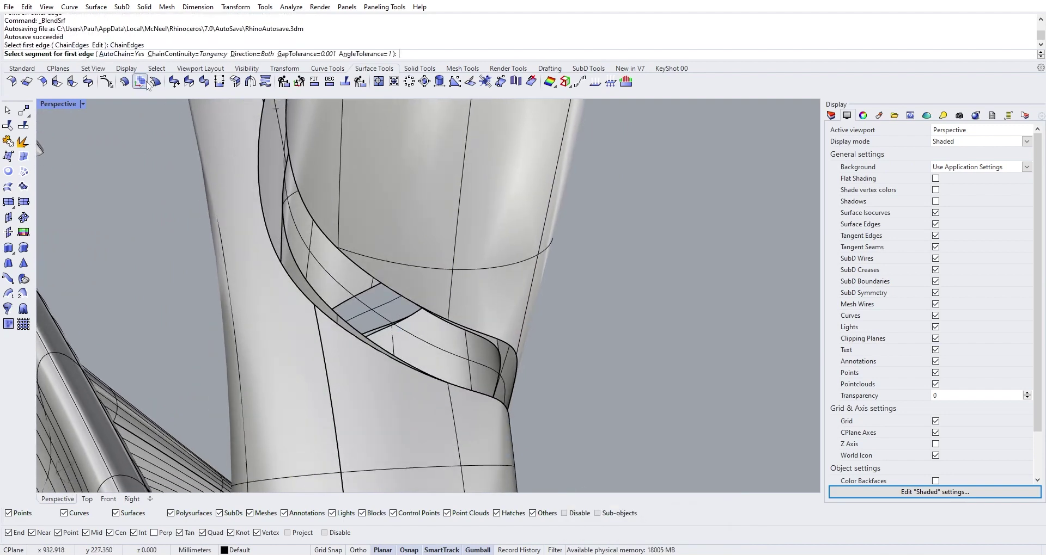
pyautogui.click(346, 323)
pyautogui.press('Escape')
pyautogui.rightClick(347, 322)
pyautogui.click(345, 322)
pyautogui.press('Escape')
# Step: Delete the leftover inner polysurface strip lining the gap at the tube joint
pyautogui.click(318, 300)
pyautogui.press('Delete')
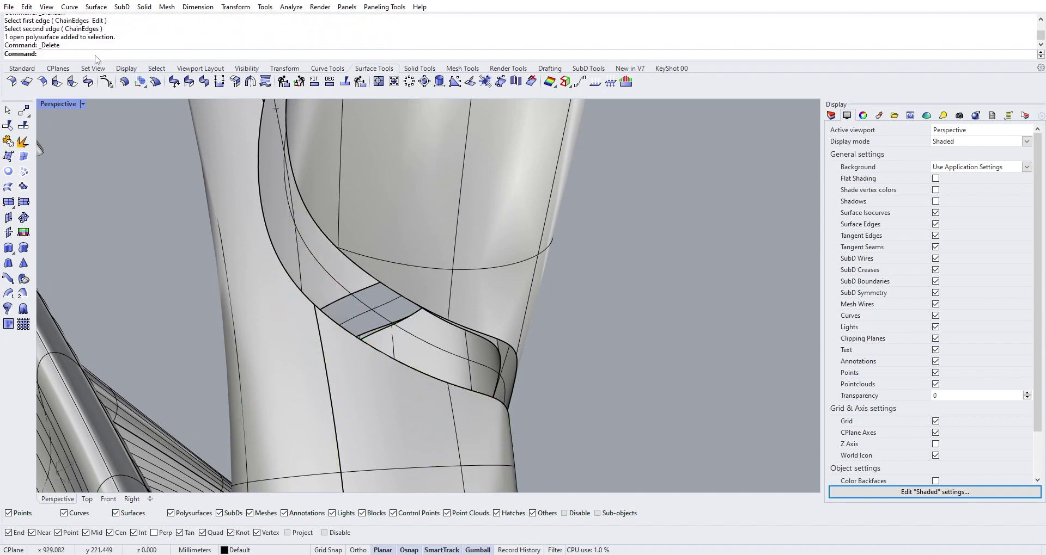
# Step: Run BlendSrf between the chained outer edge loops of the gap at the tube joint, keeping the default seam points
pyautogui.click(106, 81)
pyautogui.click(306, 299)
pyautogui.press('Escape')
pyautogui.click(106, 81)
pyautogui.click(74, 55)
pyautogui.click(301, 293)
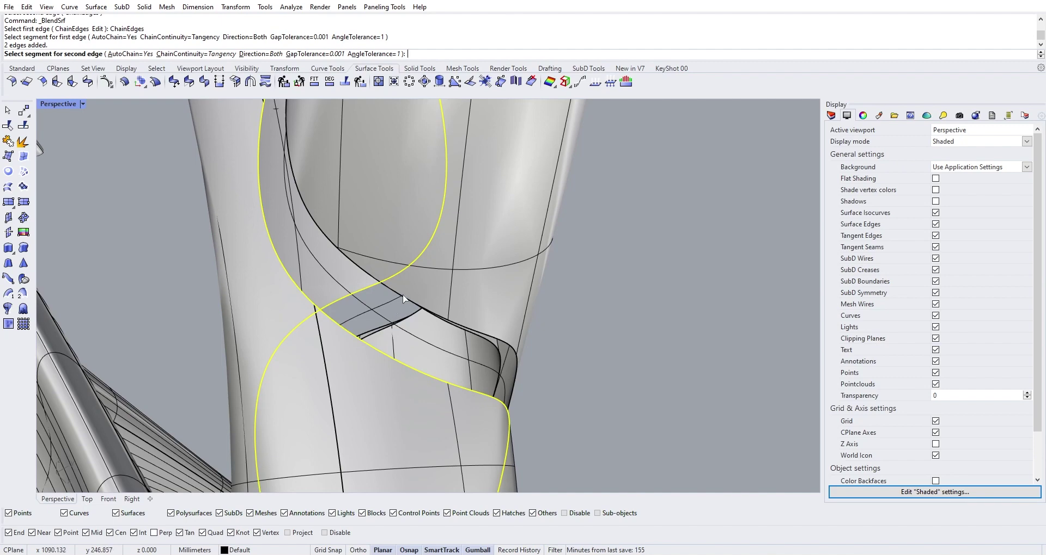
pyautogui.click(420, 310)
pyautogui.press('Return')
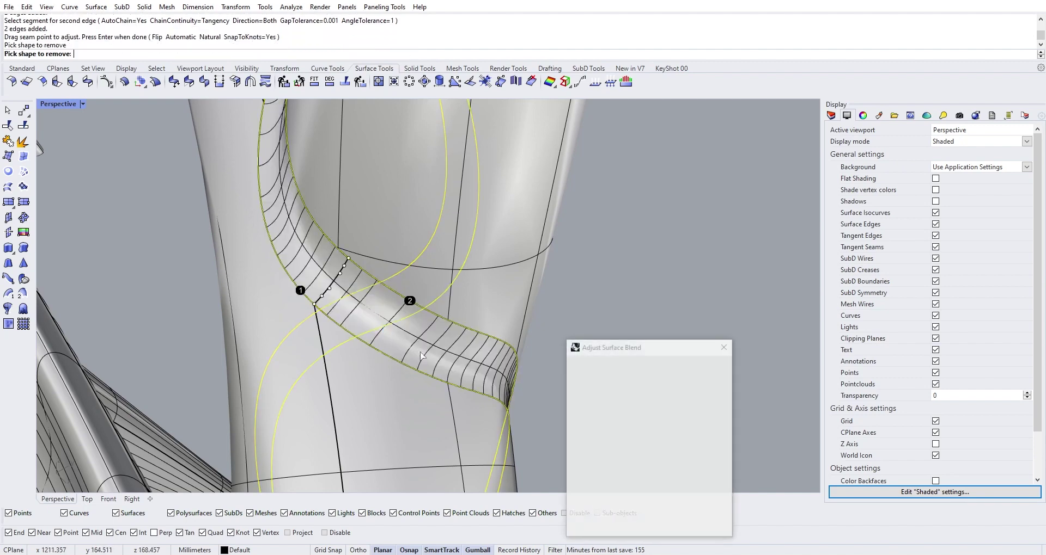
# Step: Add shape sections between the two edges at several places around the surface blend
pyautogui.moveTo(401, 372); pyautogui.dragTo(365, 344, button='right')
pyautogui.moveTo(261, 349); pyautogui.dragTo(299, 170, button='right')
pyautogui.scroll(5, 303, 177)
pyautogui.click(306, 201)
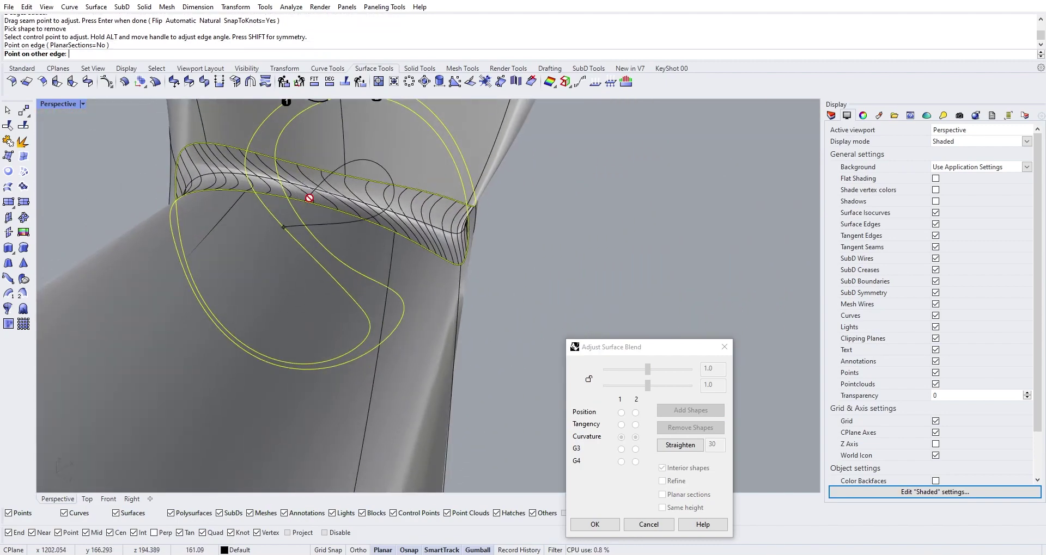
pyautogui.click(319, 167)
pyautogui.moveTo(318, 168); pyautogui.dragTo(373, 199, button='right')
pyautogui.click(448, 255)
pyautogui.click(429, 215)
pyautogui.click(614, 278)
pyautogui.click(614, 267)
pyautogui.click(562, 304)
pyautogui.click(555, 286)
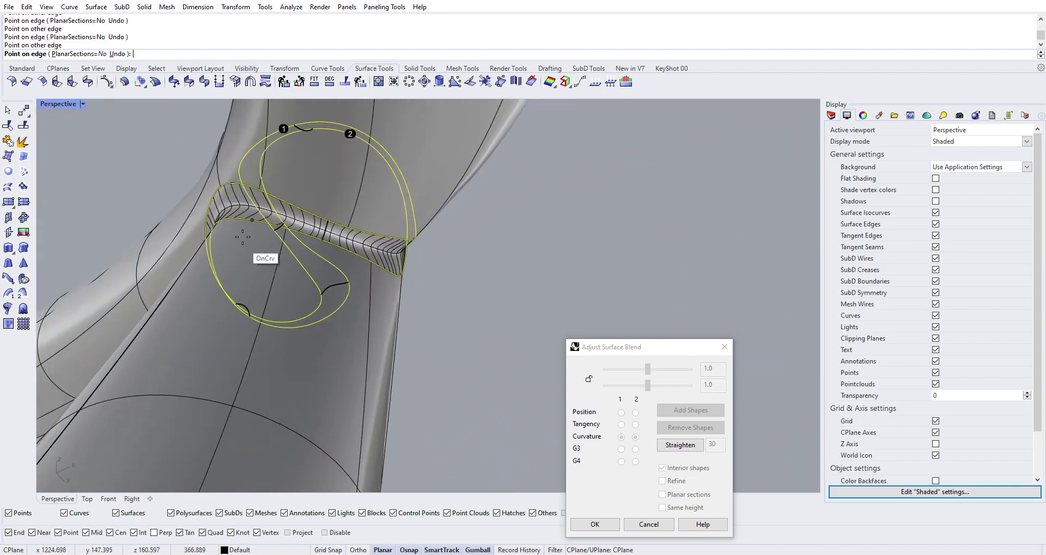
pyautogui.scroll(3, 239, 185)
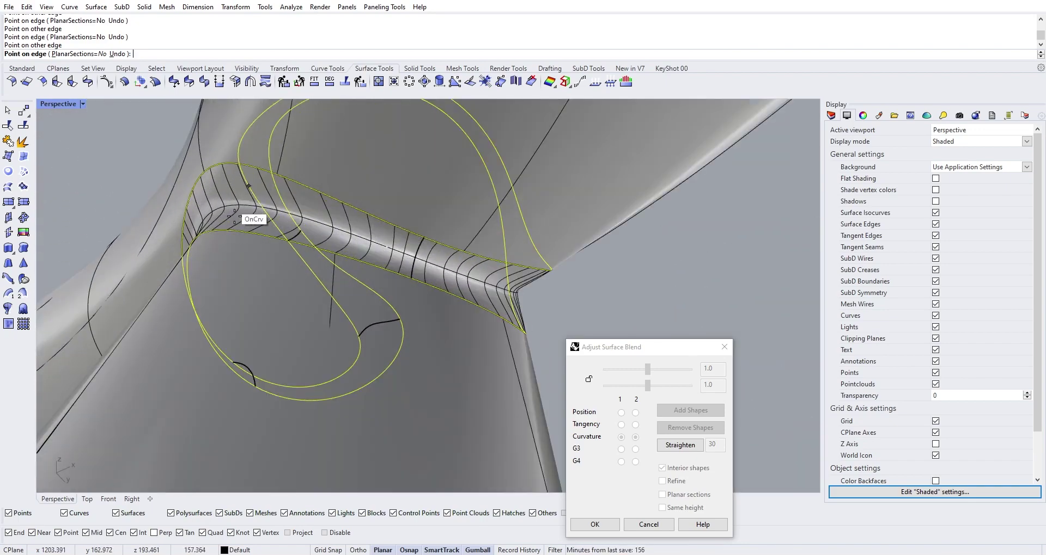
pyautogui.moveTo(264, 193); pyautogui.dragTo(438, 203, button='right')
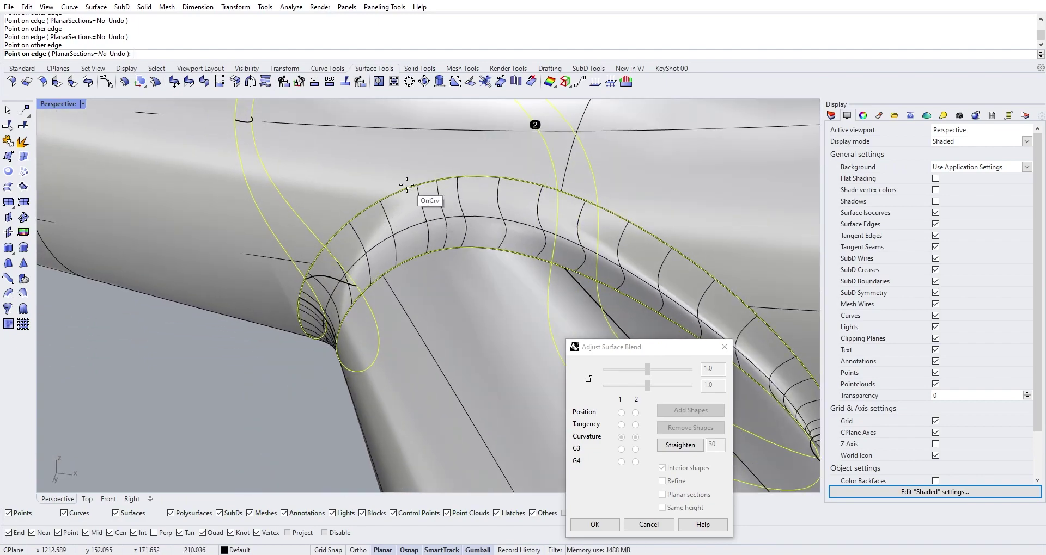
pyautogui.scroll(-5, 401, 269)
pyautogui.moveTo(430, 262); pyautogui.dragTo(447, 343, button='right')
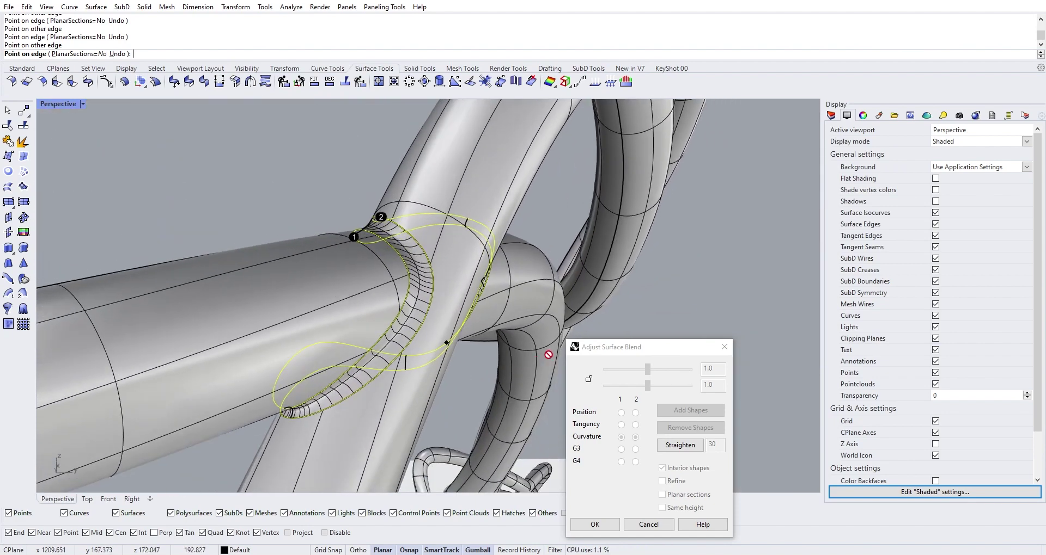
pyautogui.rightClick(303, 290)
# Step: Enable Same height for the surface blend and check its sections all around the tube joint
pyautogui.moveTo(592, 347); pyautogui.dragTo(598, 259)
pyautogui.scroll(2, 408, 343)
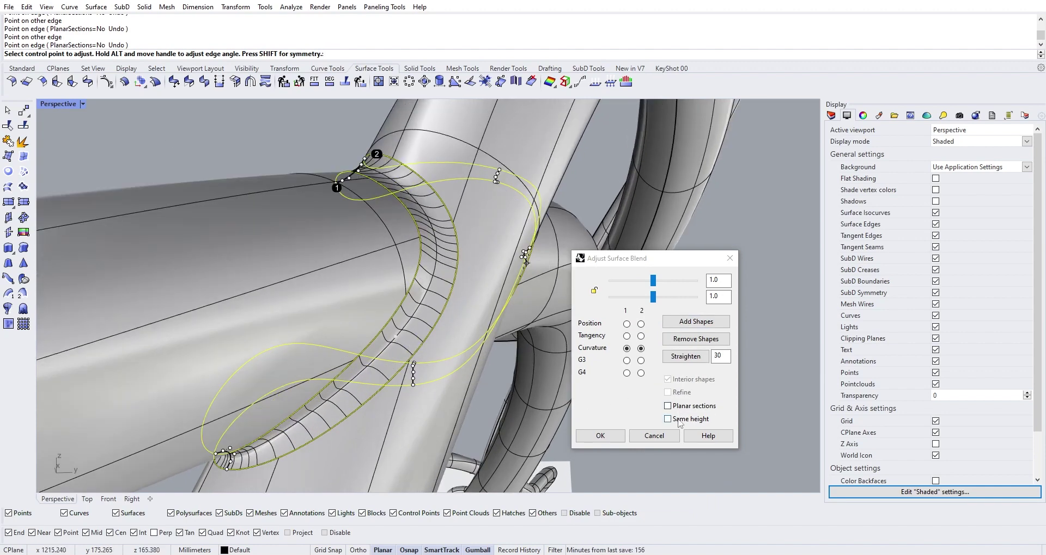
pyautogui.click(668, 419)
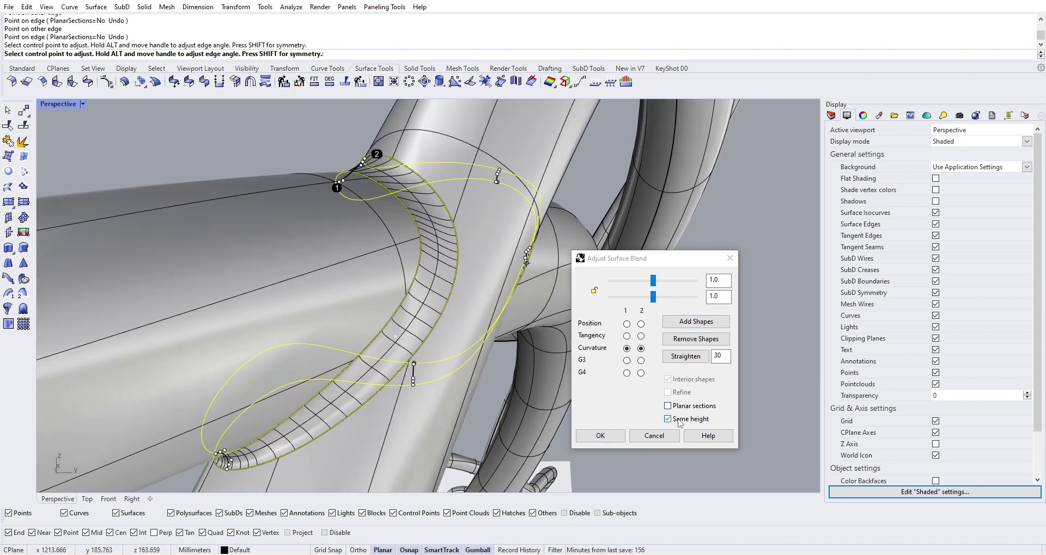
pyautogui.moveTo(401, 415); pyautogui.dragTo(294, 243, button='right')
pyautogui.scroll(8, 310, 310)
pyautogui.moveTo(321, 326); pyautogui.dragTo(191, 213, button='right')
pyautogui.scroll(-4, 329, 253)
pyautogui.moveTo(397, 238); pyautogui.dragTo(551, 172, button='right')
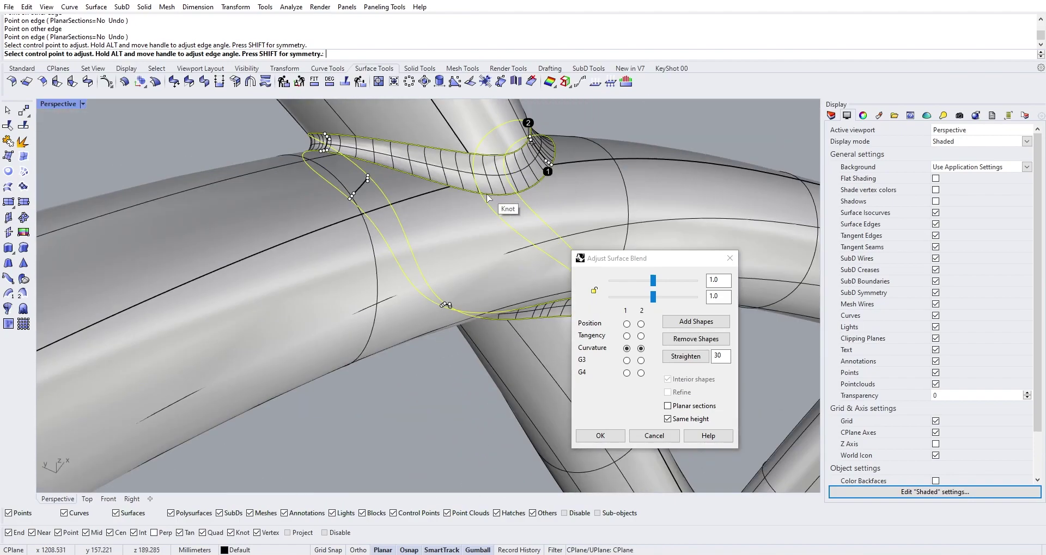
pyautogui.keyDown('shift'); pyautogui.moveTo(486, 195); pyautogui.dragTo(378, 262, button='right'); pyautogui.keyUp('shift')
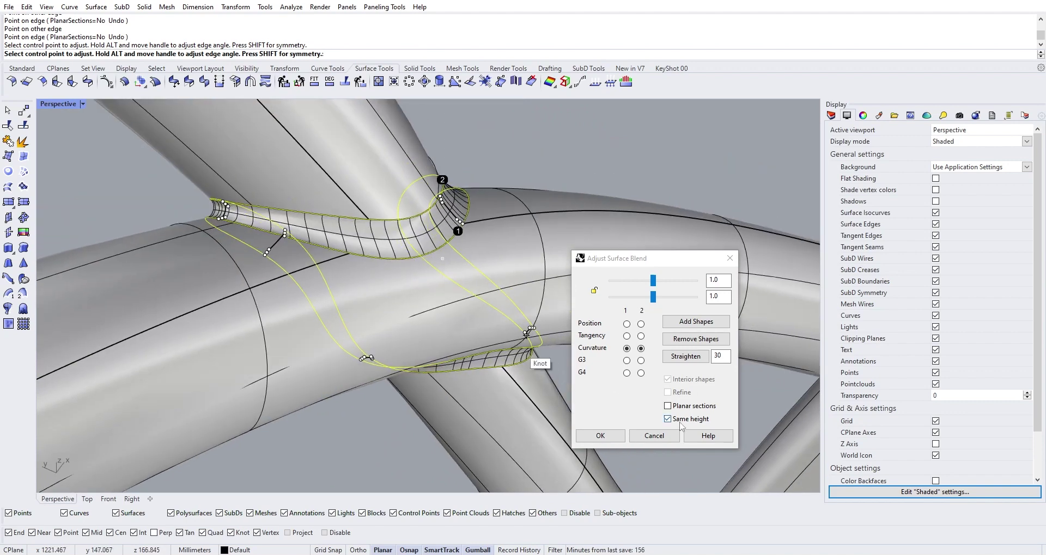
# Step: Compare the blend with Same height off and on, and accept it with Curvature continuity on both edges
pyautogui.click(680, 421)
pyautogui.moveTo(425, 351); pyautogui.dragTo(493, 286, button='right')
pyautogui.click(707, 421)
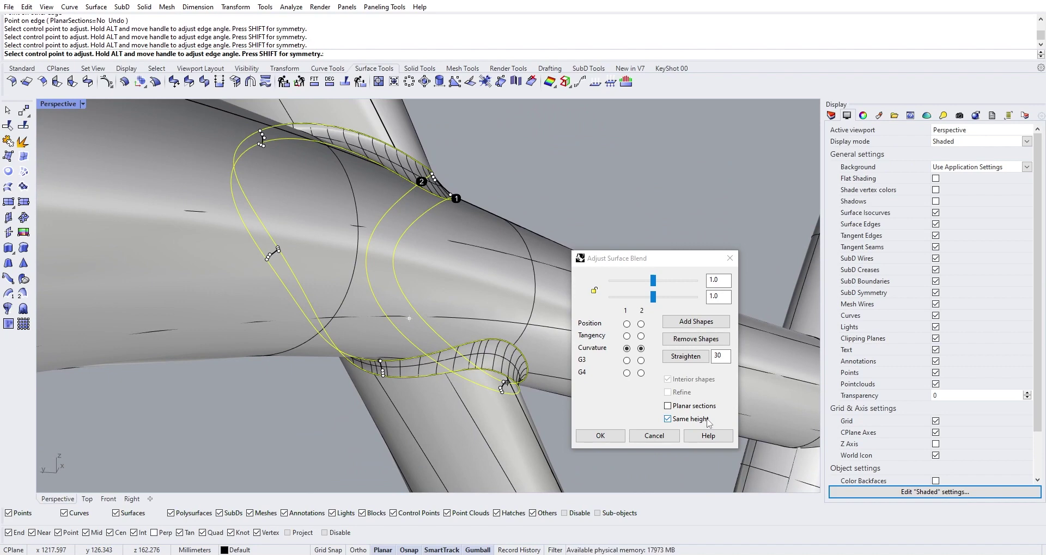
pyautogui.click(611, 439)
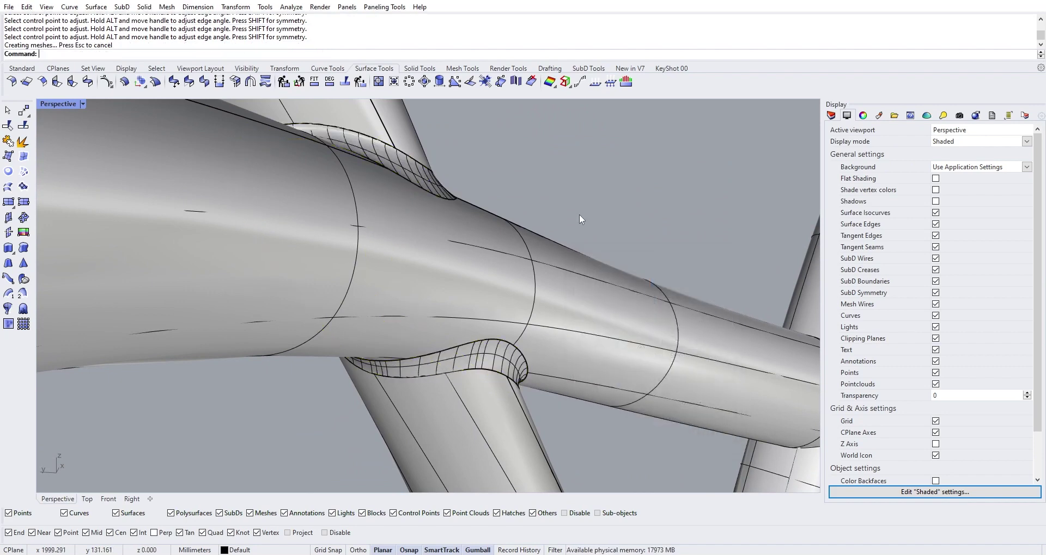
# Step: Examine the blended tube joint up close in Rendered display for surface smoothness
pyautogui.scroll(-4, 580, 211)
pyautogui.moveTo(580, 211); pyautogui.dragTo(403, 207, button='right')
pyautogui.click(51, 104)
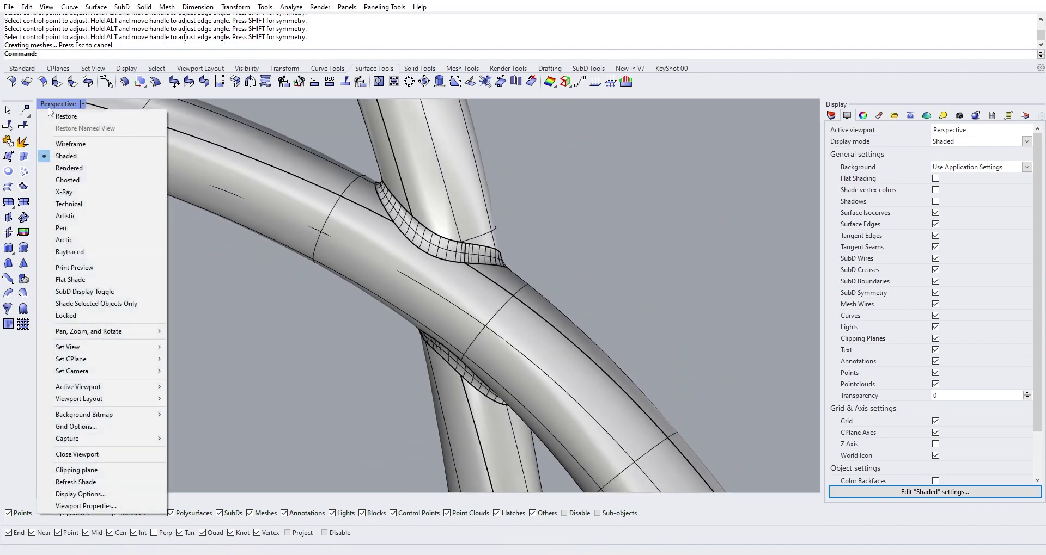
pyautogui.click(60, 169)
pyautogui.moveTo(289, 313); pyautogui.dragTo(134, 237, button='right')
pyautogui.scroll(7, 327, 217)
pyautogui.moveTo(382, 256); pyautogui.dragTo(511, 283, button='right')
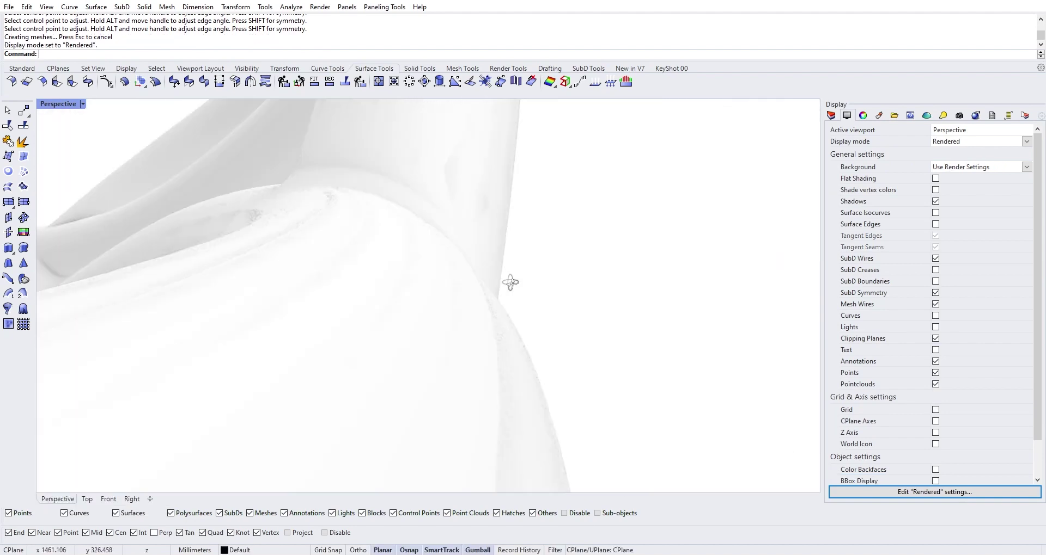
pyautogui.moveTo(339, 288); pyautogui.dragTo(393, 342, button='right')
# Step: Undo the surface blend and return the Perspective view to Shaded display
pyautogui.hotkey('ctrl', 'z')
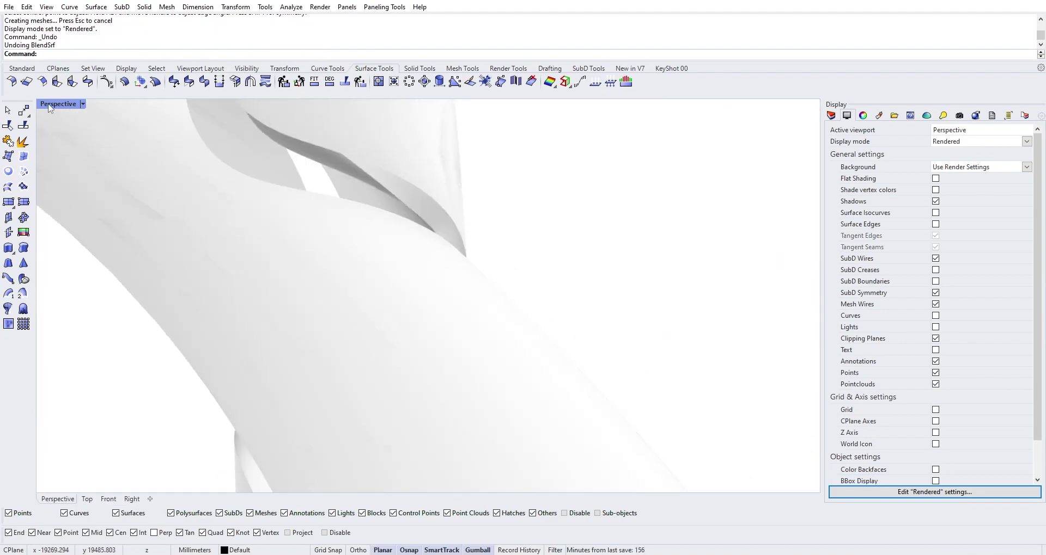
pyautogui.click(54, 104)
pyautogui.click(66, 157)
# Step: Start a fresh BlendSrf between the two chained edge loops at the tube joint, keeping the default seam points
pyautogui.moveTo(308, 136); pyautogui.dragTo(234, 210, button='right')
pyautogui.click(86, 82)
pyautogui.click(70, 55)
pyautogui.click(282, 200)
pyautogui.click(327, 159)
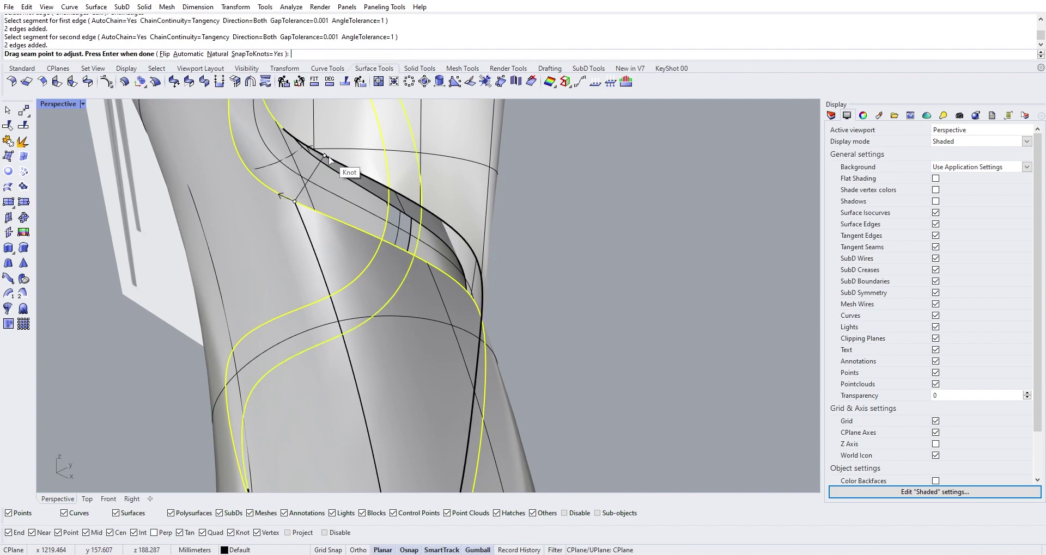
pyautogui.rightClick(328, 162)
pyautogui.moveTo(329, 162); pyautogui.dragTo(349, 246, button='right')
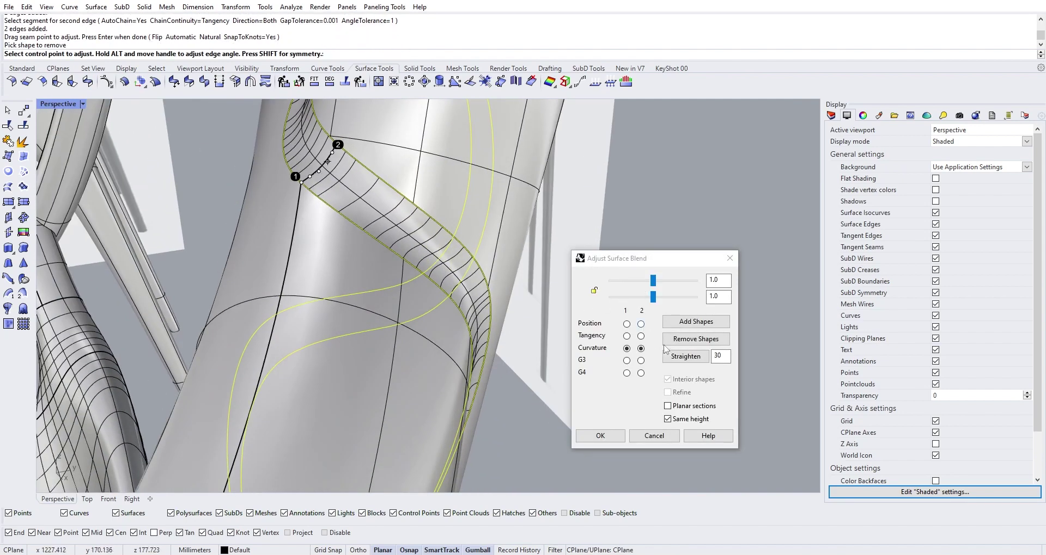
# Step: Add shape sections to the new surface blend by matching points on its two edges, beginning along the near side of the joint
pyautogui.click(680, 327)
pyautogui.moveTo(474, 292); pyautogui.dragTo(408, 271, button='right')
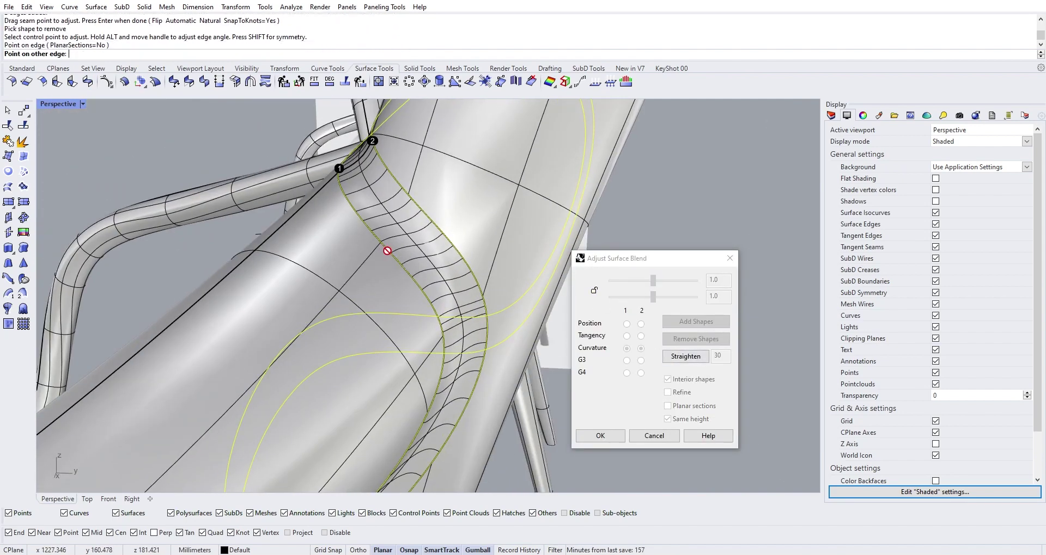
pyautogui.click(434, 226)
pyautogui.moveTo(434, 226); pyautogui.dragTo(378, 335, button='right')
pyautogui.click(365, 359)
pyautogui.click(396, 391)
pyautogui.moveTo(396, 391); pyautogui.dragTo(457, 327, button='right')
pyautogui.click(366, 299)
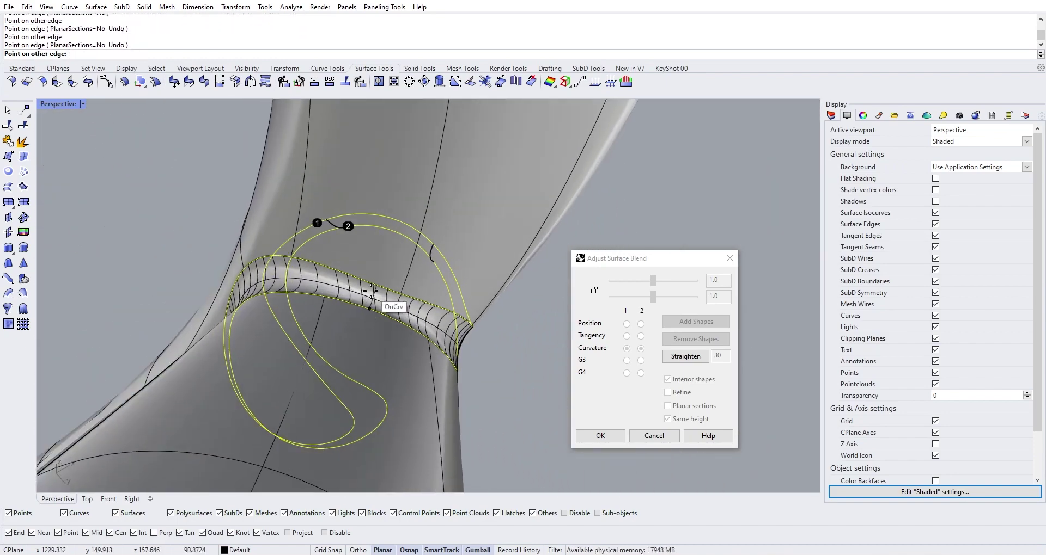
pyautogui.click(370, 309)
pyautogui.moveTo(370, 309); pyautogui.dragTo(506, 313, button='right')
pyautogui.click(496, 293)
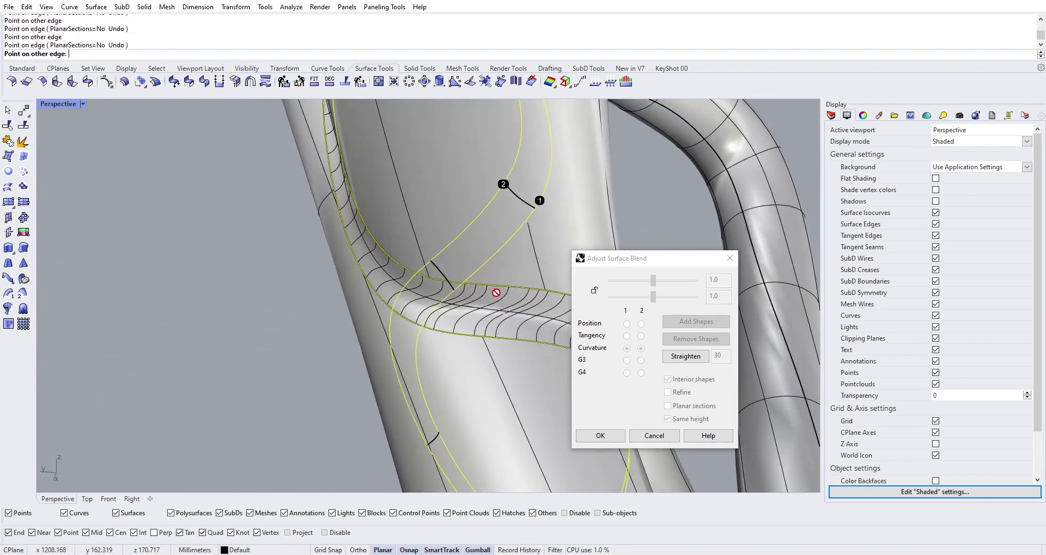
pyautogui.click(481, 337)
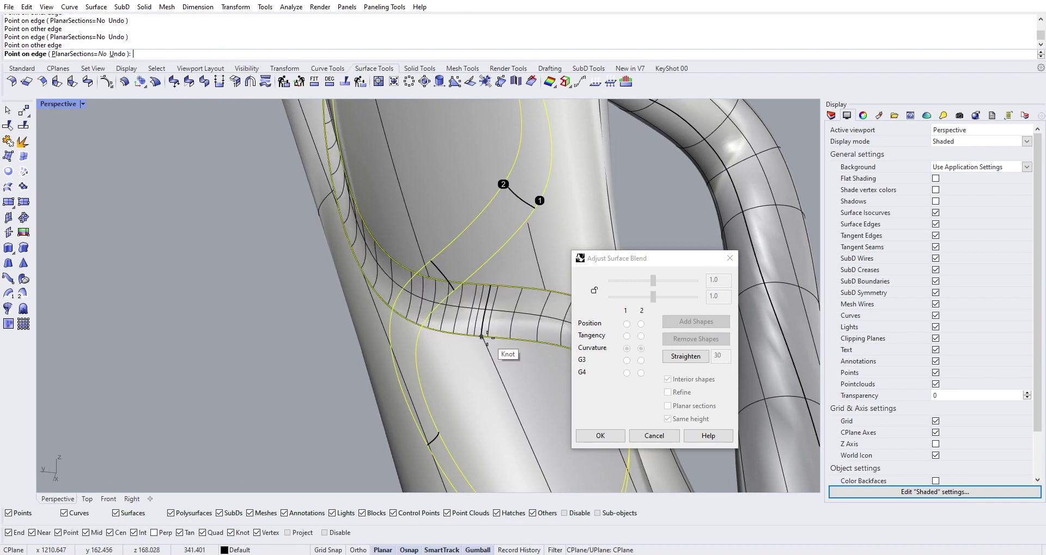
# Step: Add further shape sections across the remaining stretches of the surface blend to even out its flow around the joint
pyautogui.moveTo(482, 337); pyautogui.dragTo(520, 343, button='right')
pyautogui.click(490, 293)
pyautogui.moveTo(491, 292); pyautogui.dragTo(417, 301, button='right')
pyautogui.click(455, 293)
pyautogui.click(415, 300)
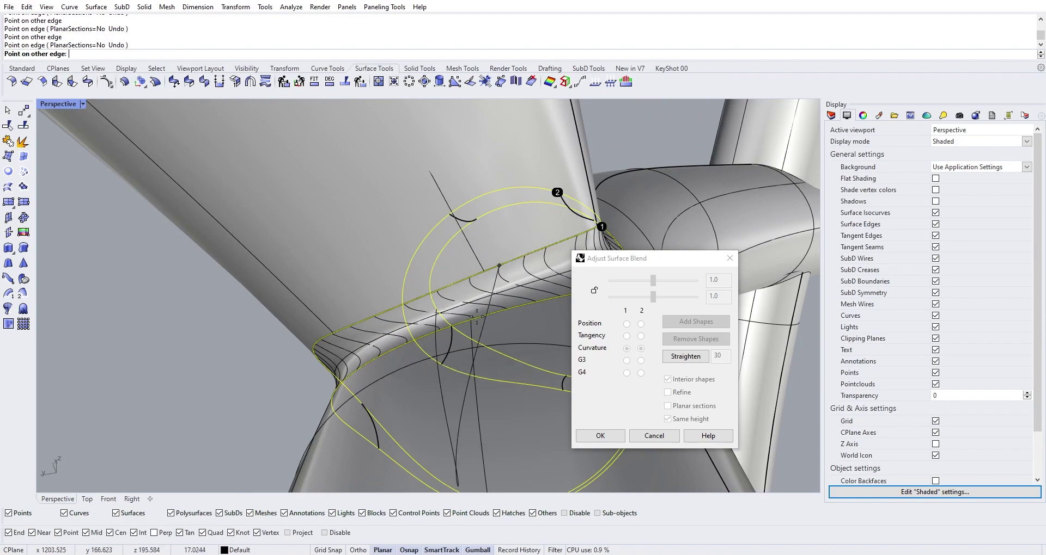
pyautogui.moveTo(474, 325); pyautogui.dragTo(323, 315, button='right')
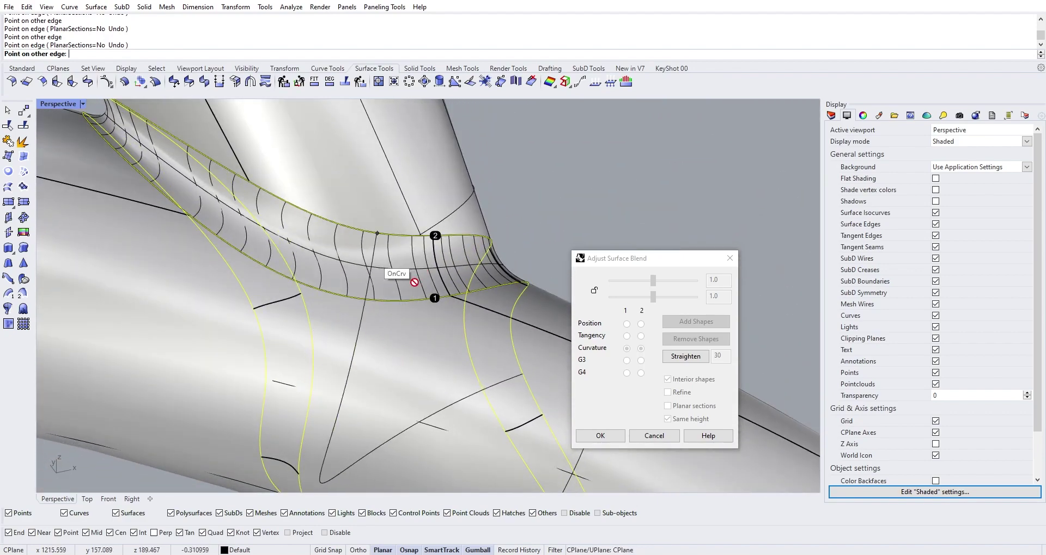
pyautogui.moveTo(403, 286); pyautogui.dragTo(375, 362, button='right')
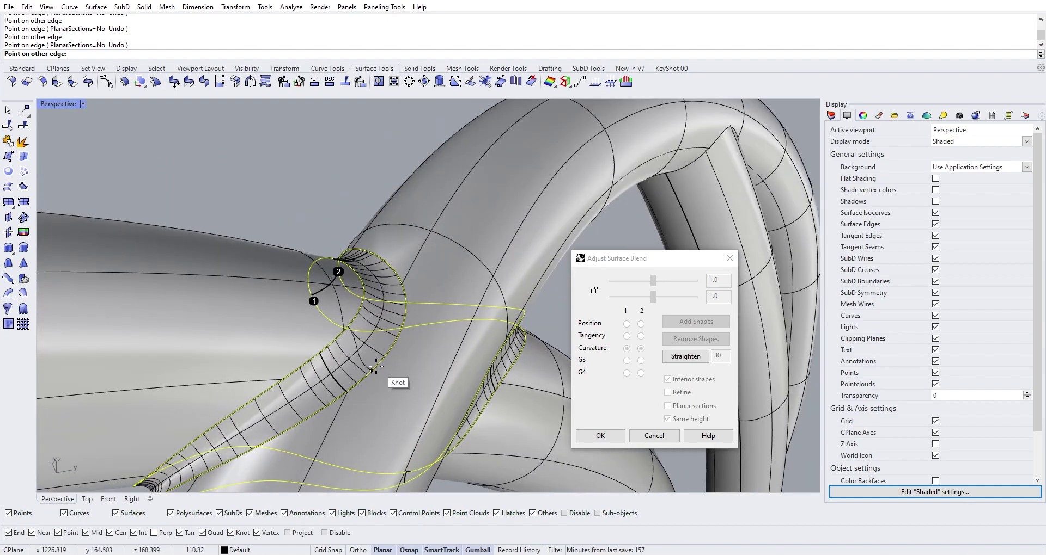
pyautogui.click(380, 367)
pyautogui.moveTo(380, 366); pyautogui.dragTo(472, 352, button='right')
pyautogui.click(481, 373)
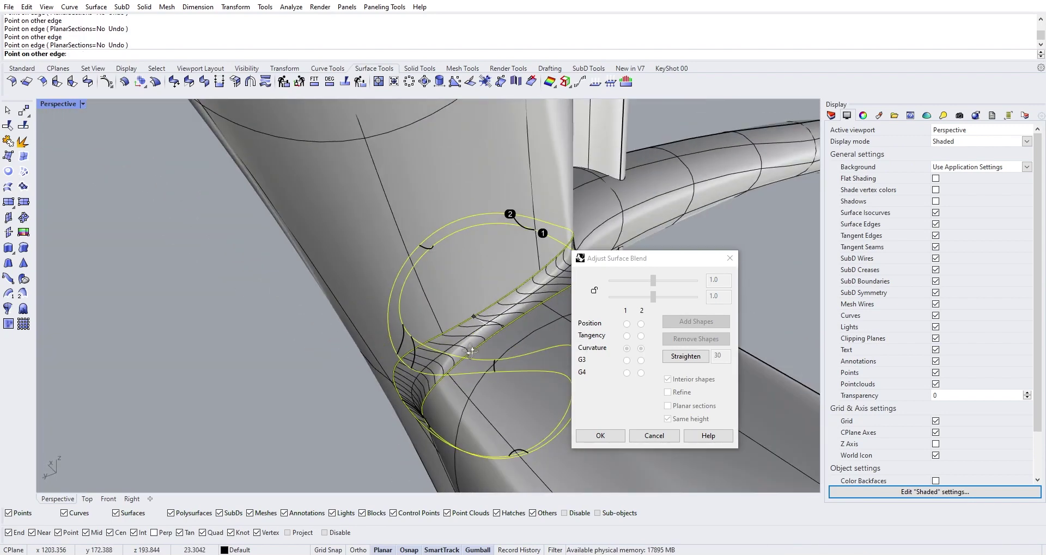
pyautogui.click(489, 307)
pyautogui.moveTo(490, 307); pyautogui.dragTo(375, 345, button='right')
pyautogui.rightClick(387, 325)
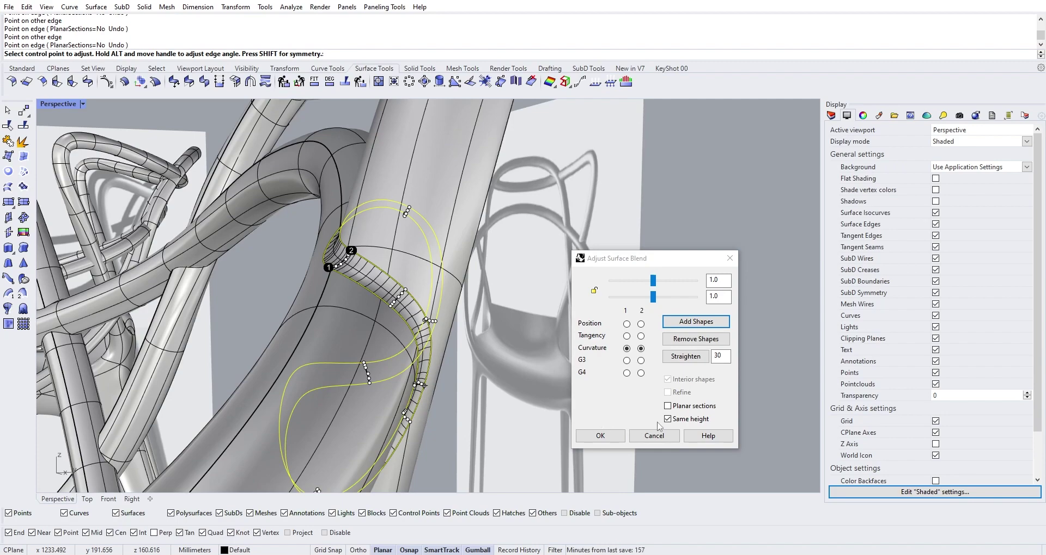
# Step: Turn off Same height and create the blend surface with Curvature continuity on both edges
pyautogui.click(667, 421)
pyautogui.moveTo(410, 377); pyautogui.dragTo(356, 339, button='right')
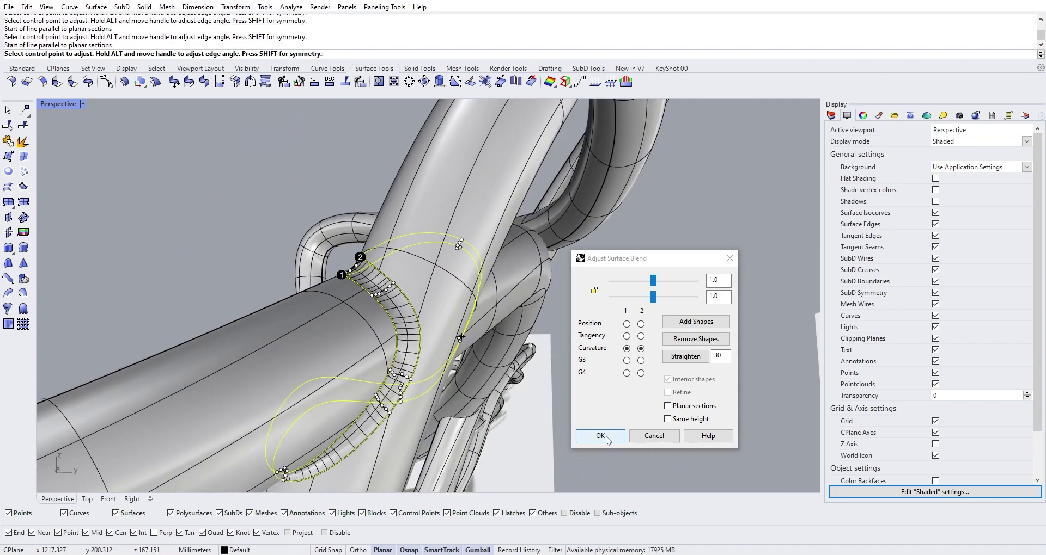
pyautogui.click(600, 436)
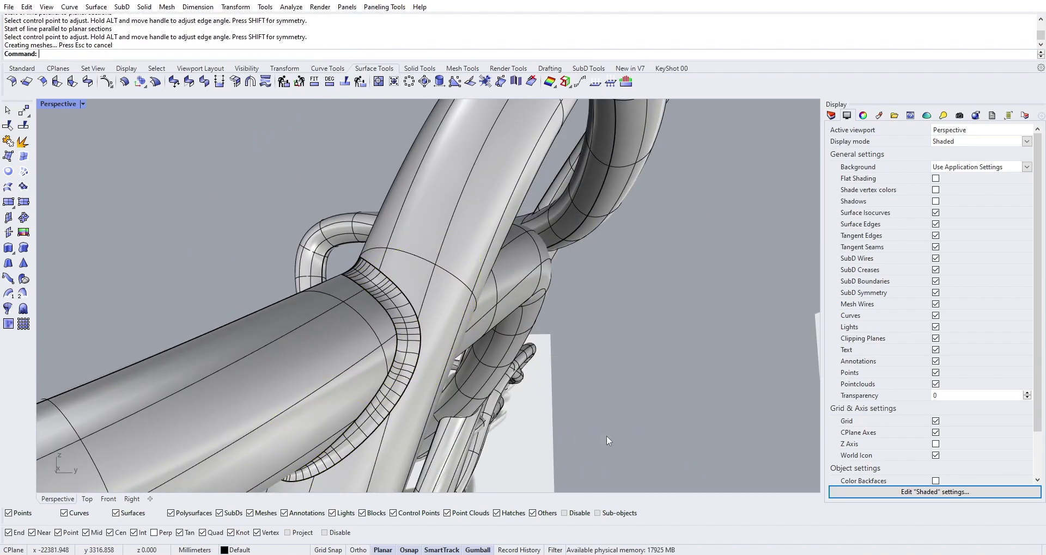
# Step: Join the new blend surface with the chair frame polysurface
pyautogui.moveTo(606, 432); pyautogui.dragTo(508, 319, button='right')
pyautogui.click(539, 321)
pyautogui.click(602, 347)
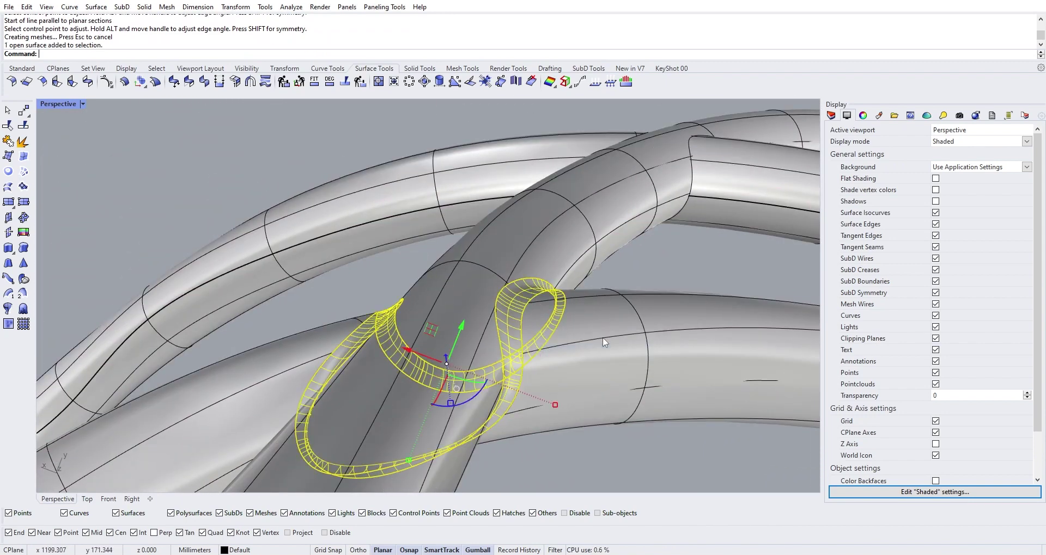
pyautogui.keyDown('shift'); pyautogui.click(491, 245); pyautogui.keyUp('shift')
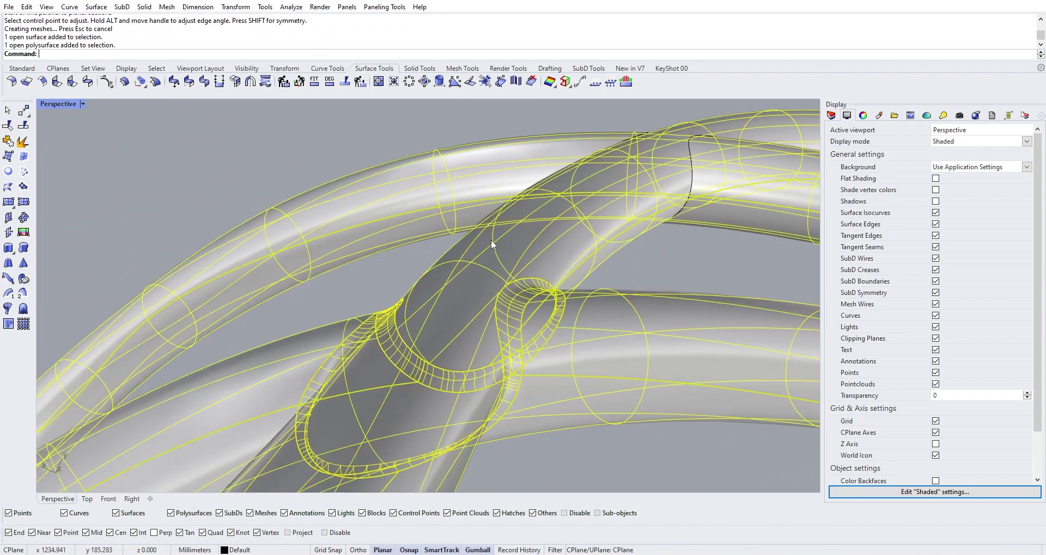
pyautogui.click(9, 142)
# Step: Switch the Perspective view to Rendered display and examine the joined tube connection on the chair frame
pyautogui.click(82, 103)
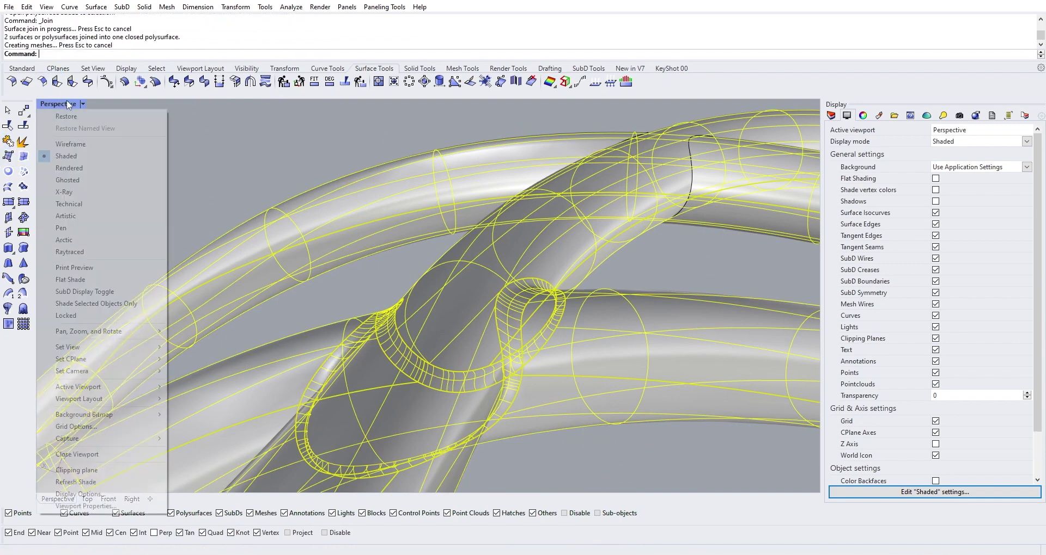
pyautogui.click(98, 169)
pyautogui.press('Escape')
pyautogui.moveTo(98, 168); pyautogui.dragTo(425, 369, button='right')
pyautogui.scroll(5, 390, 267)
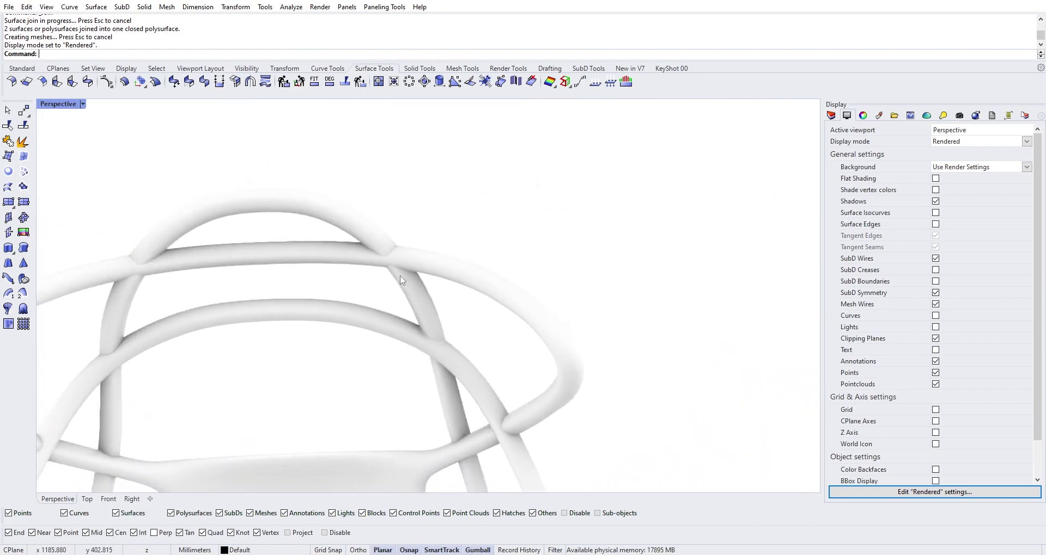
# Step: Return the Perspective view to Shaded display and pick the intersection curve at the upper backrest joint
pyautogui.click(389, 267)
pyautogui.click(68, 106)
pyautogui.click(82, 159)
pyautogui.scroll(4, 430, 308)
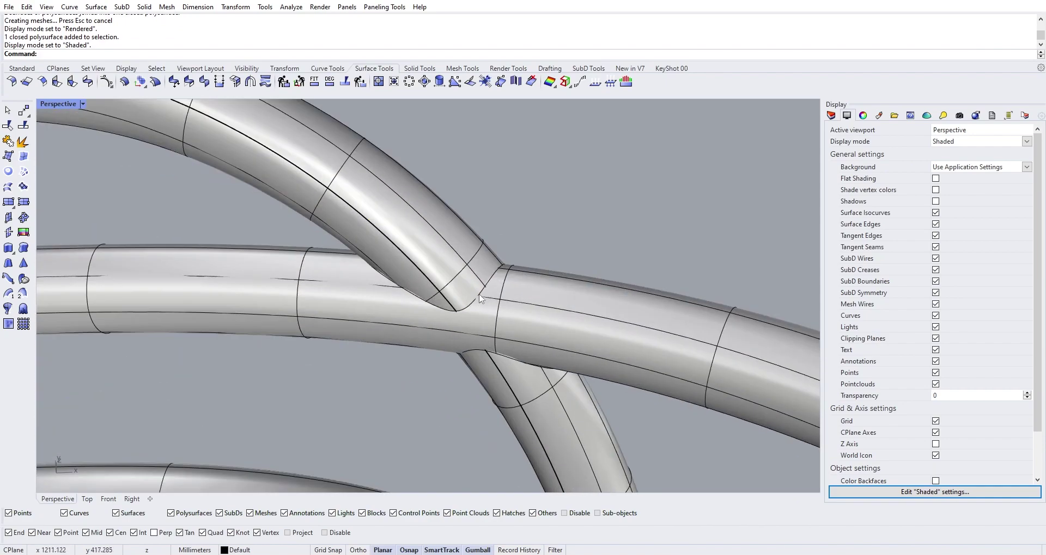
pyautogui.click(481, 297)
pyautogui.scroll(-4, 433, 332)
pyautogui.scroll(5, 342, 251)
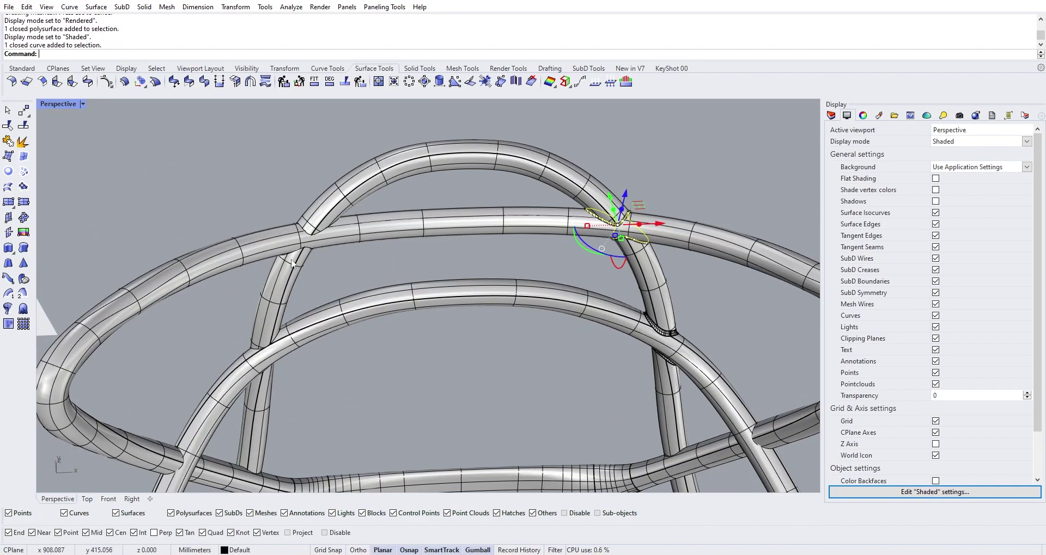
# Step: Examine the chair frame's remaining tube crossings and the intersection curves that mark them
pyautogui.click(348, 249)
pyautogui.press('Escape')
pyautogui.click(365, 248)
pyautogui.click(394, 277)
pyautogui.scroll(-6, 397, 281)
pyautogui.moveTo(416, 297)
pyautogui.mouseDown(button='right')
pyautogui.moveTo(417, 374)
pyautogui.moveTo(410, 315)
pyautogui.mouseUp(button='right')
pyautogui.scroll(-3, 454, 331)
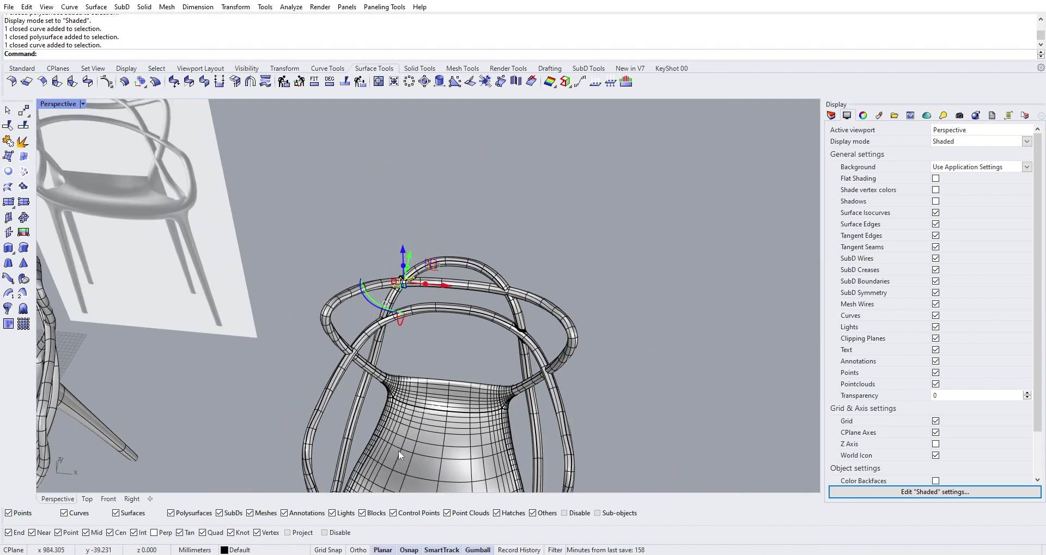
pyautogui.moveTo(503, 342); pyautogui.dragTo(468, 503, button='right')
pyautogui.scroll(5, 547, 422)
pyautogui.scroll(-5, 548, 422)
pyautogui.keyDown('shift'); pyautogui.moveTo(507, 310); pyautogui.dragTo(509, 421, button='right'); pyautogui.keyUp('shift')
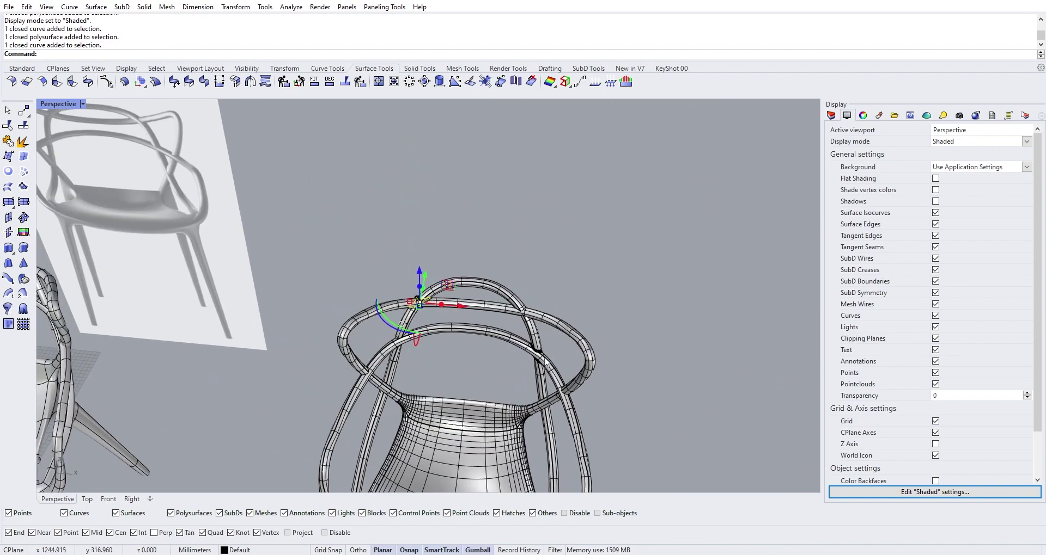
pyautogui.scroll(-3, 478, 254)
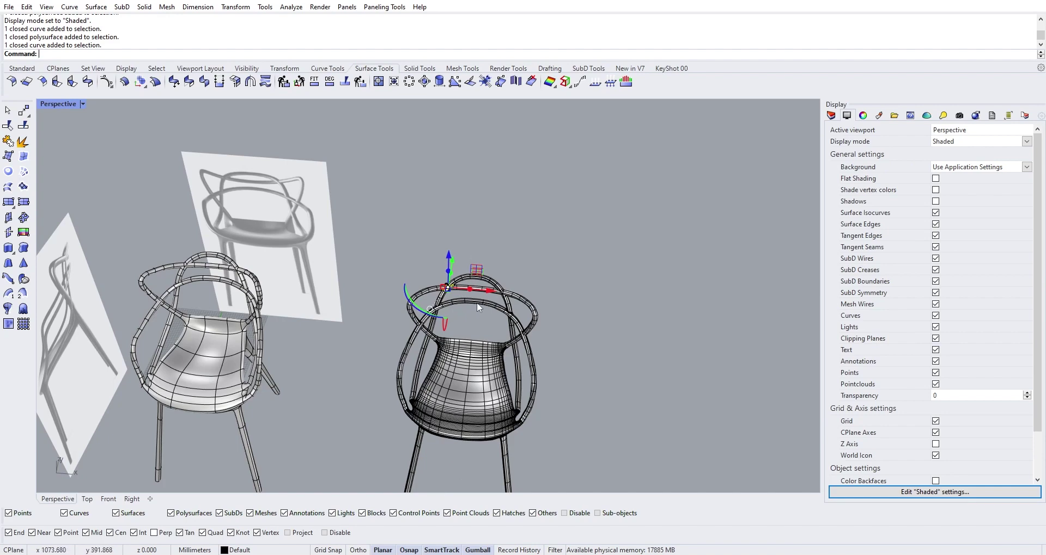
pyautogui.scroll(6, 465, 263)
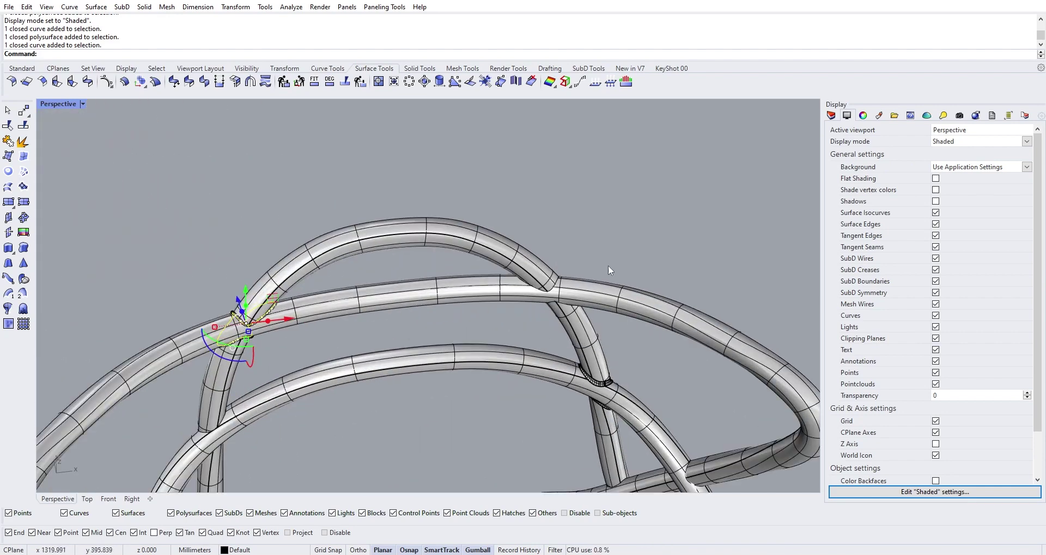
pyautogui.keyDown('shift'); pyautogui.moveTo(595, 279); pyautogui.dragTo(551, 236, button='right'); pyautogui.keyUp('shift')
pyautogui.scroll(5, 553, 223)
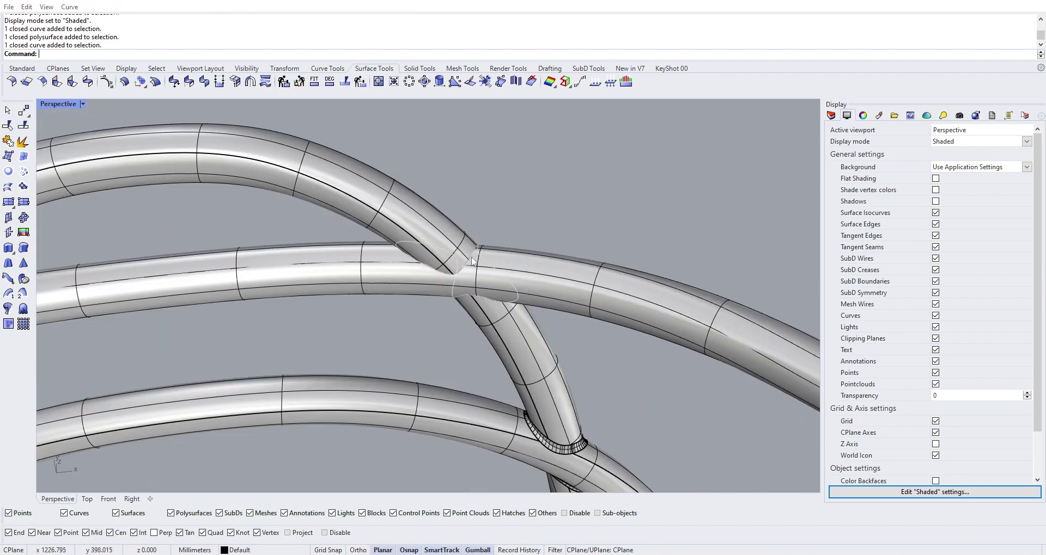
# Step: Create pipes of radius 2 along the intersection curves at the upper backrest, armrest and rear-leg joints
pyautogui.click(471, 262)
pyautogui.click(479, 289)
pyautogui.moveTo(480, 289); pyautogui.dragTo(593, 394, button='right')
pyautogui.click(583, 398)
pyautogui.click(599, 418)
pyautogui.click(457, 404)
pyautogui.click(488, 429)
pyautogui.moveTo(487, 429); pyautogui.dragTo(461, 352, button='right')
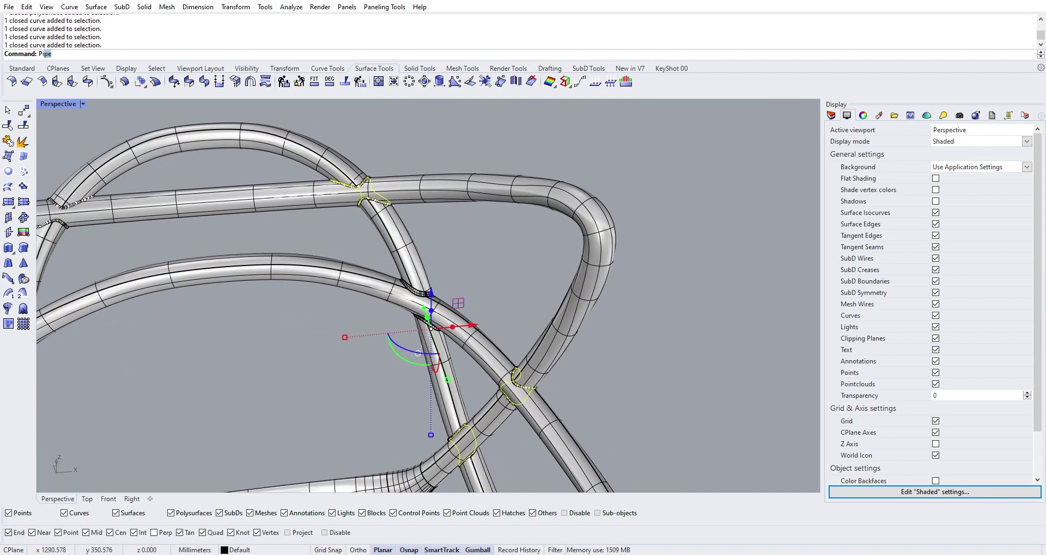
pyautogui.press('Return')
pyautogui.press('Return')
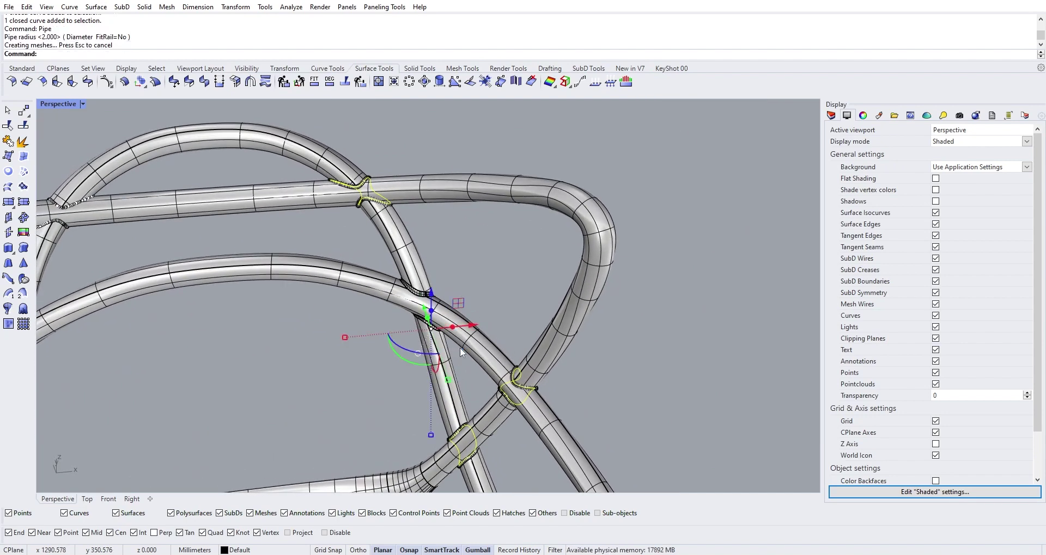
# Step: Split the chair polysurface using the new pipes as cutting objects
pyautogui.click(460, 352)
pyautogui.click(414, 316)
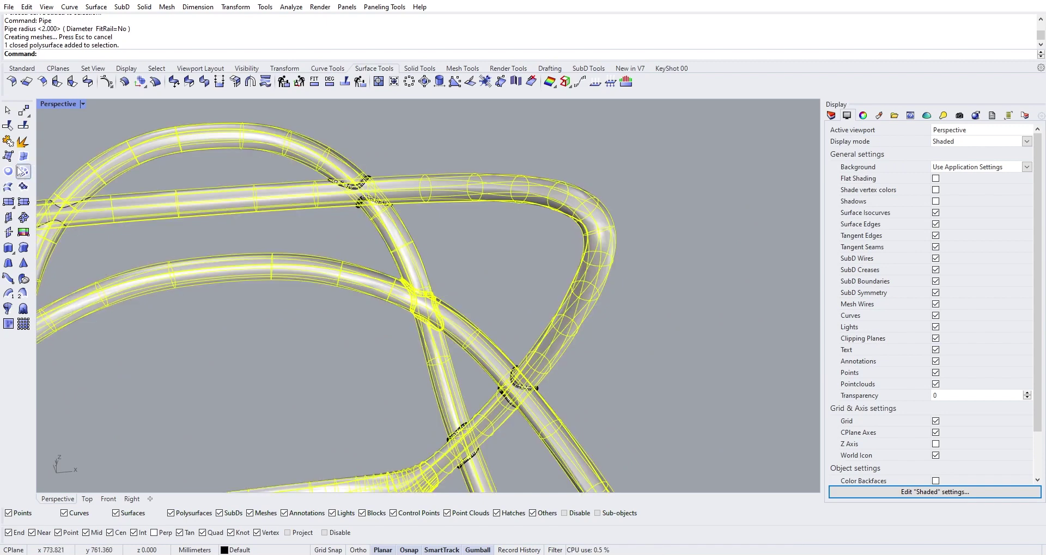
pyautogui.click(24, 126)
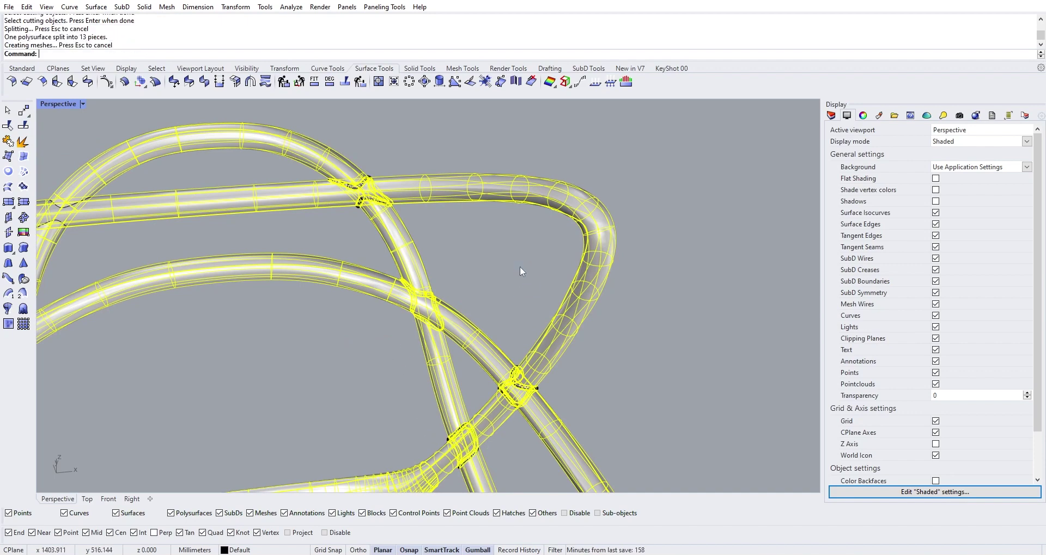
# Step: Delete the cutting pipe around the upper backrest joint
pyautogui.scroll(5, 435, 239)
pyautogui.click(320, 162)
pyautogui.press('Return')
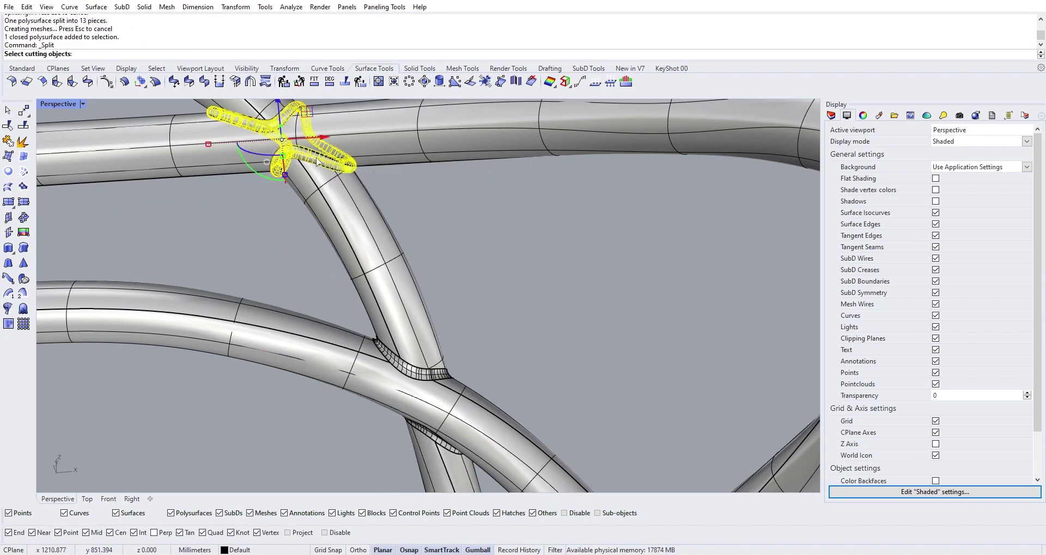
pyautogui.press('Delete')
# Step: Delete the split-off strips around the upper backrest joint to open a gap between the crossing tubes
pyautogui.scroll(3, 318, 164)
pyautogui.click(315, 171)
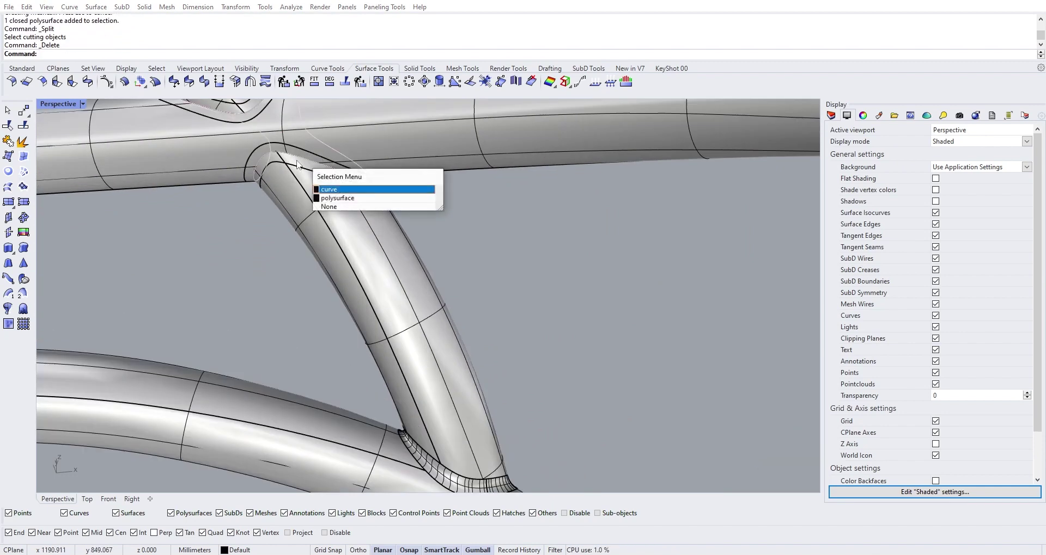
pyautogui.click(321, 201)
pyautogui.press('Delete')
pyautogui.scroll(4, 295, 151)
pyautogui.click(296, 151)
pyautogui.press('Delete')
pyautogui.scroll(-5, 296, 151)
pyautogui.scroll(5, 293, 148)
pyautogui.click(308, 183)
pyautogui.press('Delete')
pyautogui.scroll(-5, 308, 183)
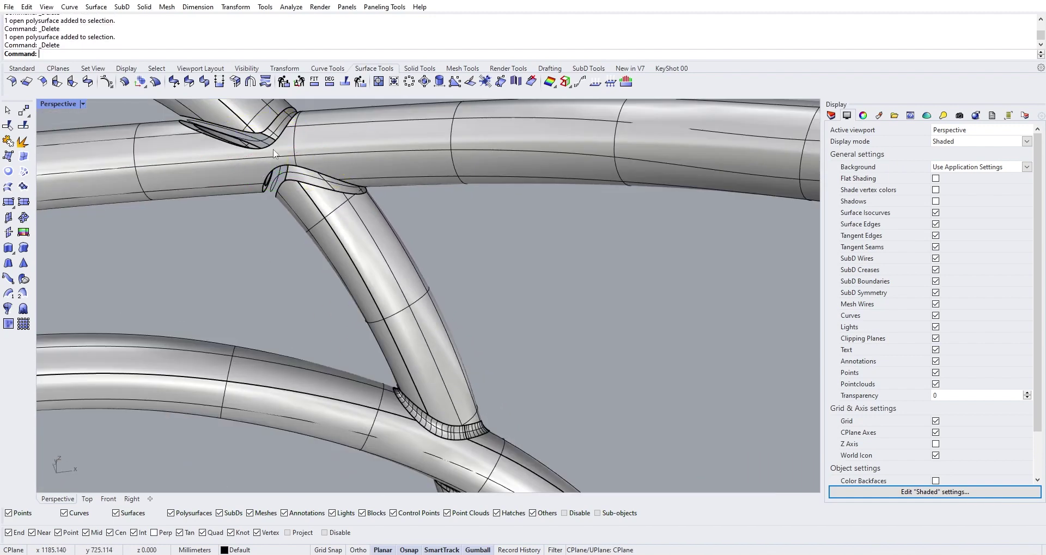
pyautogui.scroll(4, 260, 137)
pyautogui.click(259, 136)
pyautogui.press('Delete')
pyautogui.scroll(-5, 259, 136)
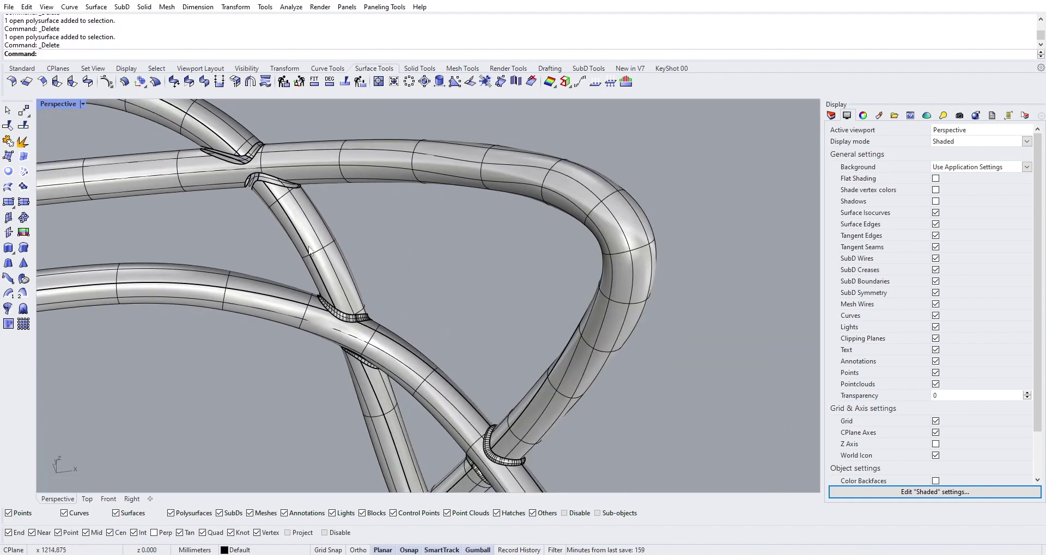
# Step: Delete the cutting pipe where the armrest tube meets the curved front frame tube
pyautogui.scroll(6, 381, 284)
pyautogui.click(408, 278)
pyautogui.click(401, 286)
pyautogui.press('Delete')
# Step: Try to delete the split-off strips at the armrest joint
pyautogui.click(401, 287)
pyautogui.press('Down')
pyautogui.press('Return')
pyautogui.press('Delete')
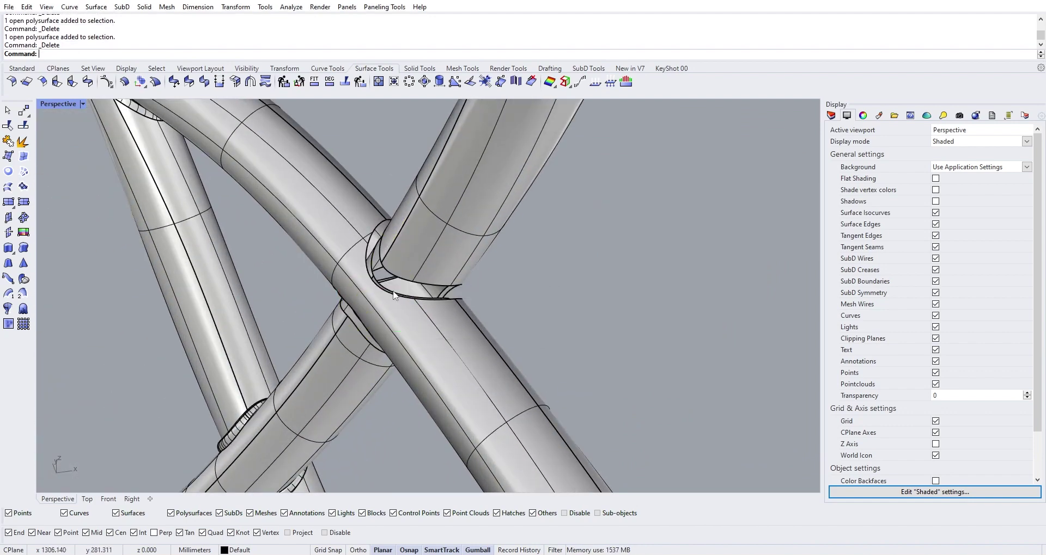
pyautogui.hotkey('ctrl', 'z')
pyautogui.hotkey('ctrl', 'z')
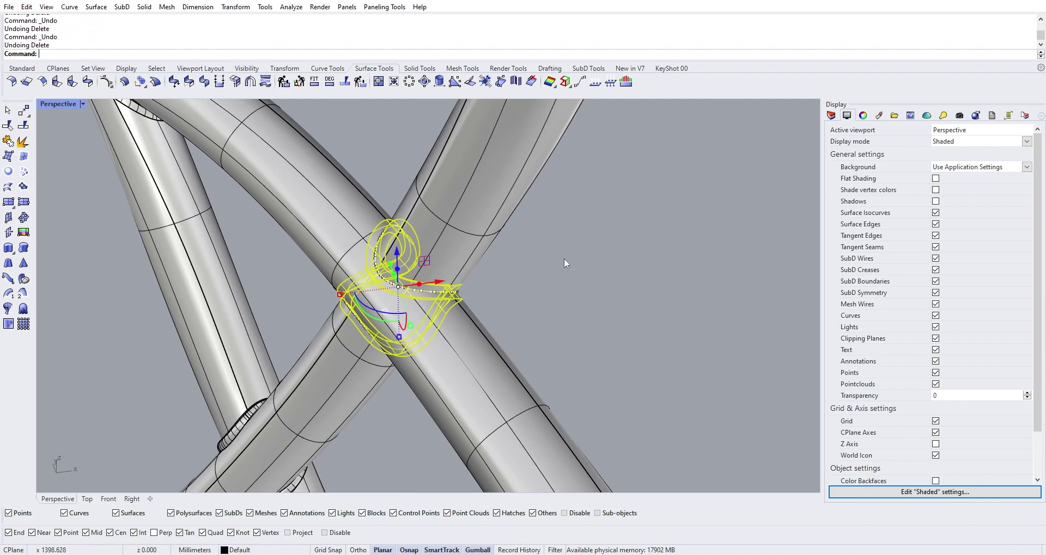
pyautogui.press('Escape')
# Step: Delete the split-off strips around both sides of the joint between the armrest tube and the curved front frame tube
pyautogui.scroll(3, 435, 283)
pyautogui.click(425, 290)
pyautogui.press('Delete')
pyautogui.scroll(3, 404, 310)
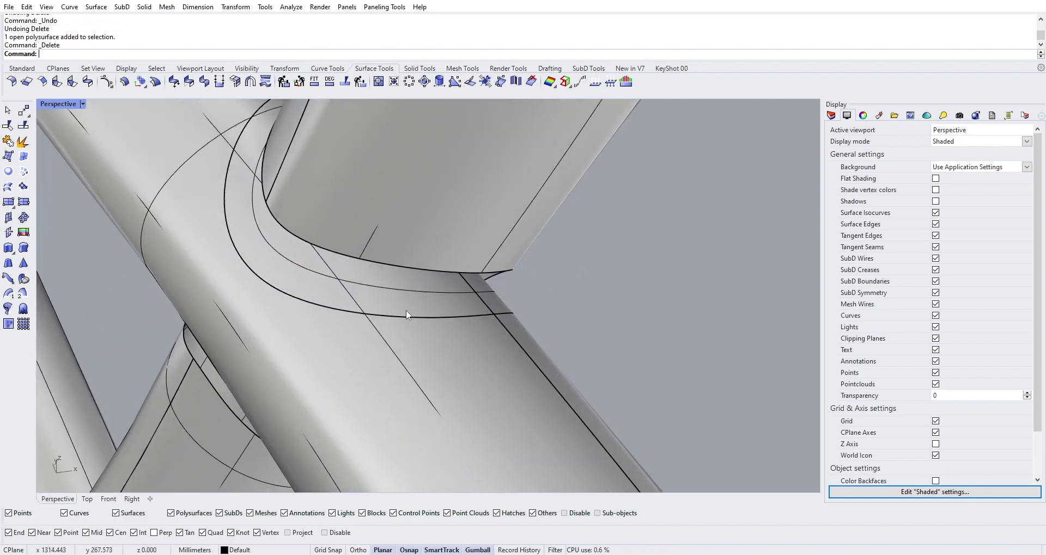
pyautogui.click(405, 312)
pyautogui.press('Delete')
pyautogui.scroll(-6, 404, 310)
pyautogui.moveTo(404, 311); pyautogui.dragTo(344, 310, button='right')
pyautogui.scroll(6, 335, 380)
pyautogui.moveTo(316, 349); pyautogui.dragTo(388, 345, button='right')
pyautogui.scroll(-3, 302, 341)
pyautogui.click(318, 335)
pyautogui.press('Delete')
pyautogui.scroll(3, 354, 324)
pyautogui.scroll(-7, 388, 345)
pyautogui.scroll(7, 328, 342)
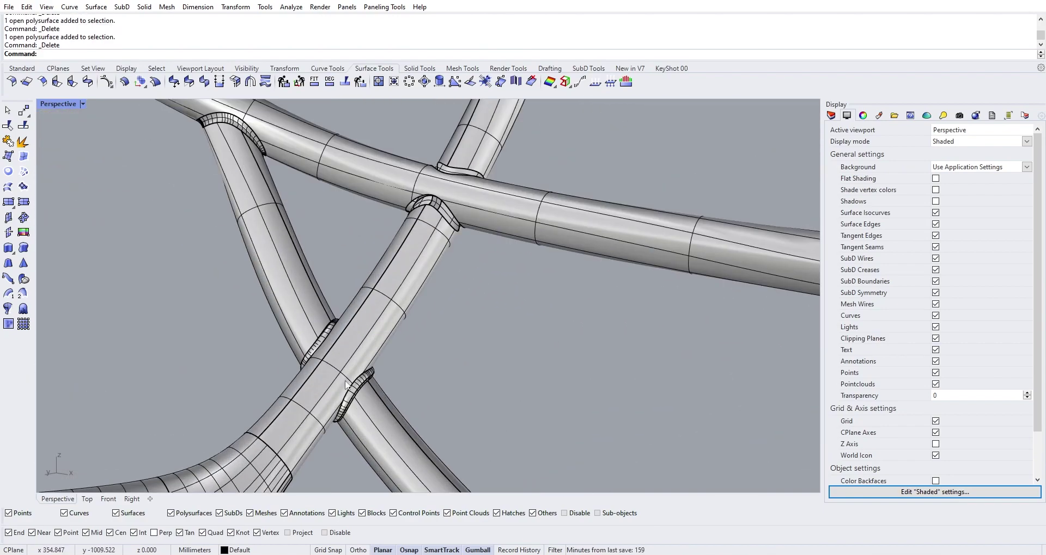
# Step: Delete the cutting pipe and the split-off strips where the armrest tube crosses the rear leg
pyautogui.scroll(2, 360, 393)
pyautogui.click(360, 394)
pyautogui.press('Delete')
pyautogui.click(345, 374)
pyautogui.press('Delete')
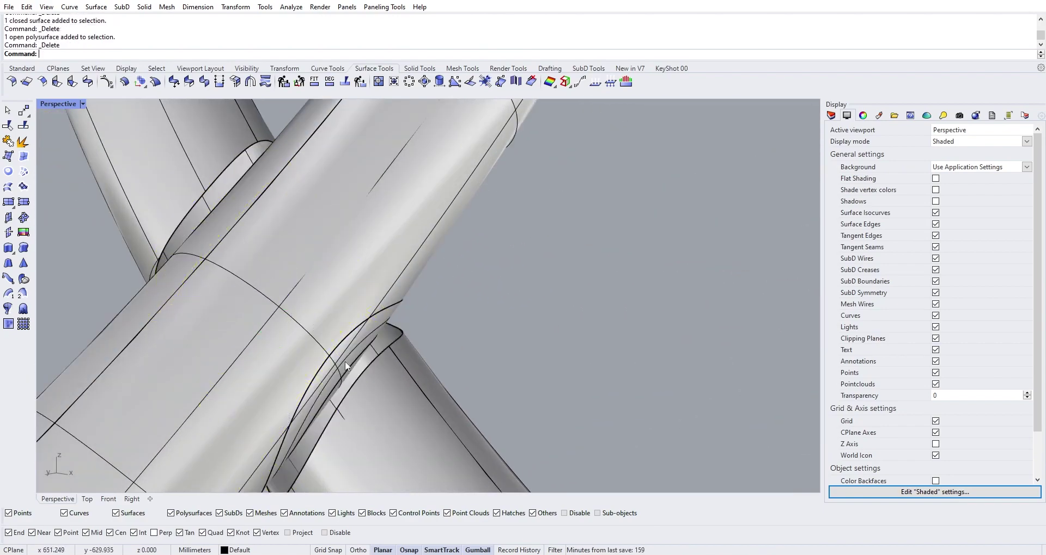
pyautogui.click(343, 361)
pyautogui.click(381, 397)
pyautogui.scroll(-3, 326, 370)
pyautogui.press('Delete')
pyautogui.scroll(3, 301, 346)
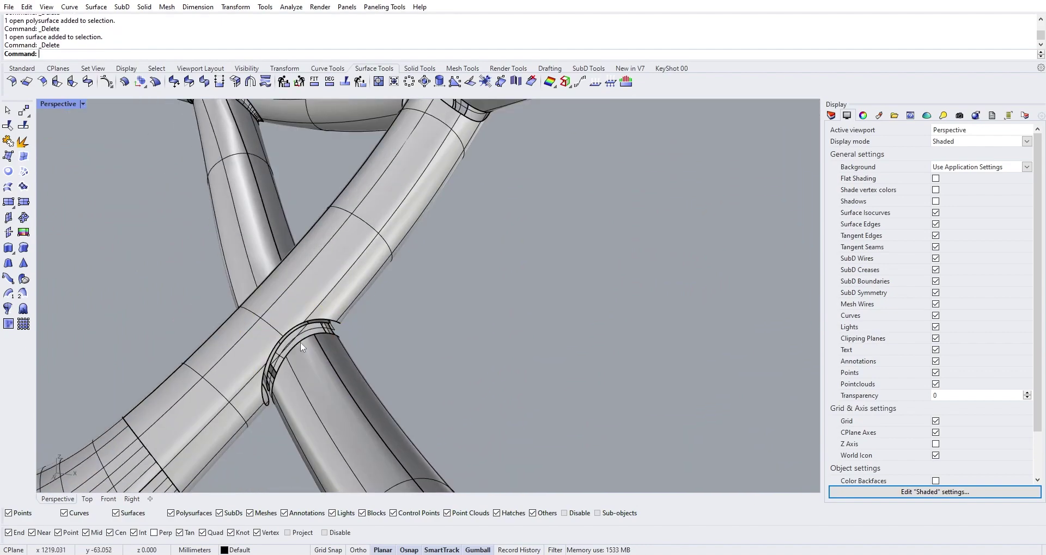
pyautogui.scroll(4, 301, 344)
pyautogui.click(308, 341)
pyautogui.click(329, 361)
pyautogui.press('Delete')
# Step: Delete the remaining strip piece at the joint between the armrest tube and the curved front frame tube
pyautogui.scroll(-8, 315, 338)
pyautogui.moveTo(314, 339); pyautogui.dragTo(575, 225, button='right')
pyautogui.scroll(6, 572, 250)
pyautogui.scroll(2, 484, 283)
pyautogui.click(483, 282)
pyautogui.scroll(-3, 447, 272)
pyautogui.press('Delete')
pyautogui.scroll(2, 411, 261)
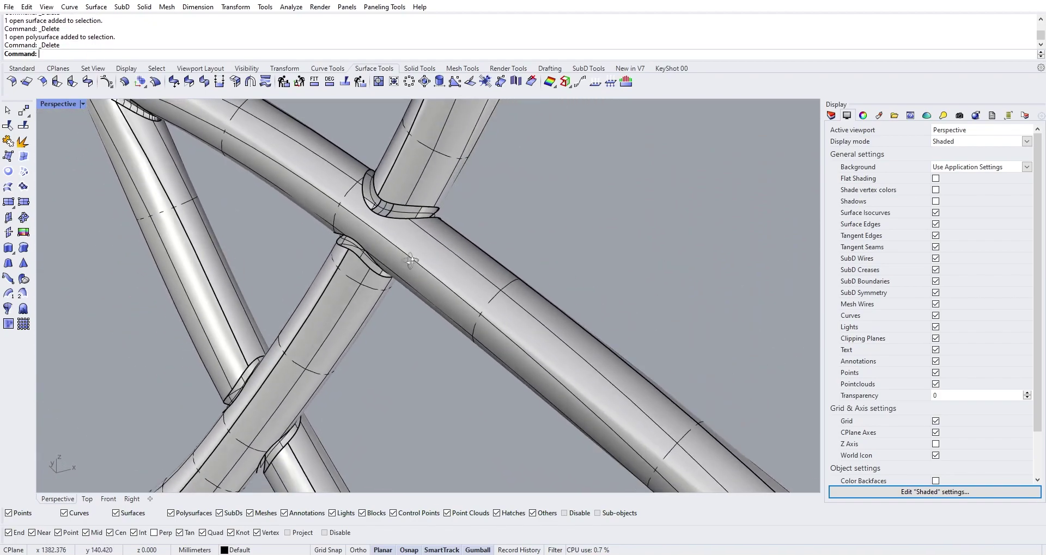
# Step: Examine the opened gaps at the backrest, armrest and rear-leg joints from several angles
pyautogui.scroll(-6, 381, 294)
pyautogui.moveTo(411, 261); pyautogui.dragTo(269, 152, button='right')
pyautogui.scroll(4, 191, 242)
pyautogui.moveTo(191, 243); pyautogui.dragTo(218, 228, button='right')
pyautogui.scroll(3, 366, 149)
pyautogui.moveTo(417, 225); pyautogui.dragTo(352, 211, button='right')
pyautogui.scroll(-10, 352, 212)
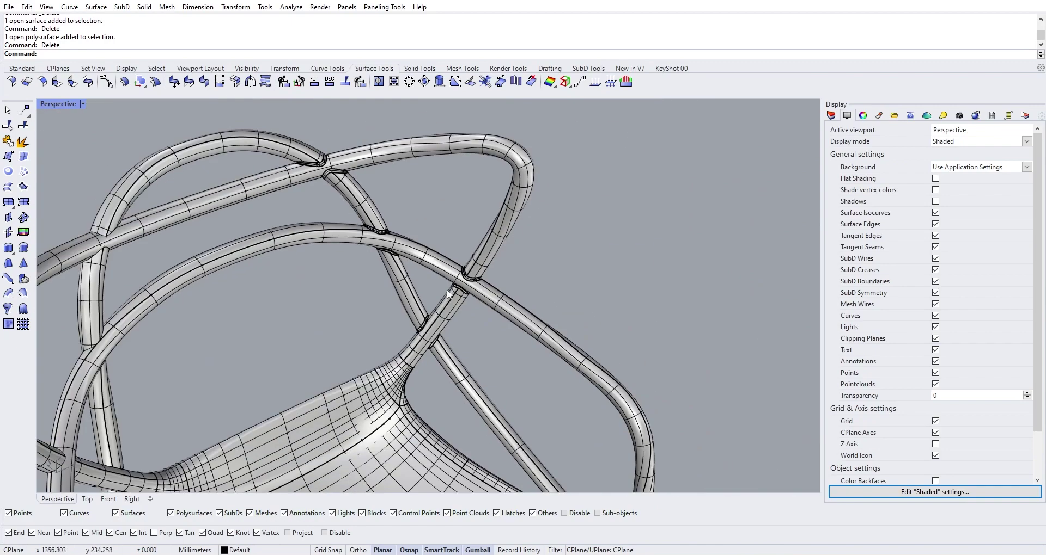
pyautogui.scroll(5, 447, 293)
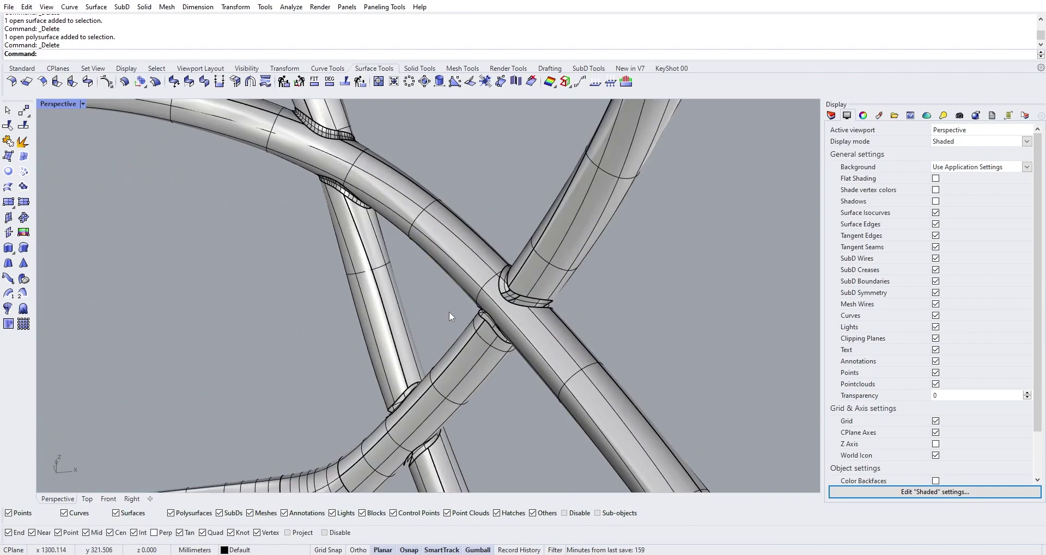
pyautogui.scroll(-4, 438, 315)
pyautogui.scroll(2, 510, 281)
pyautogui.scroll(-2, 515, 267)
pyautogui.scroll(5, 479, 280)
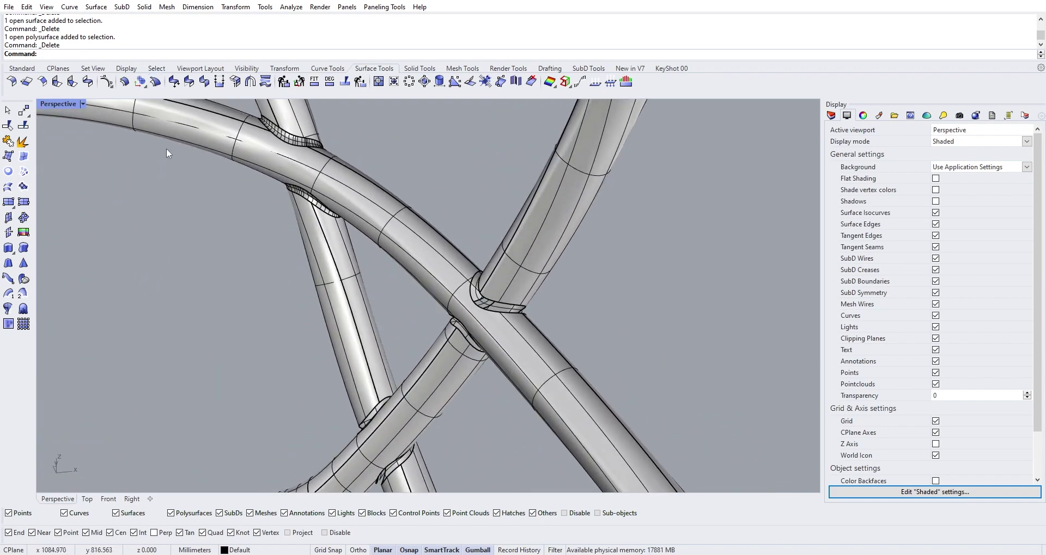
# Step: Start a surface blend between the two chained gap edges at the armrest joint and accept the seam points
pyautogui.scroll(3, 536, 331)
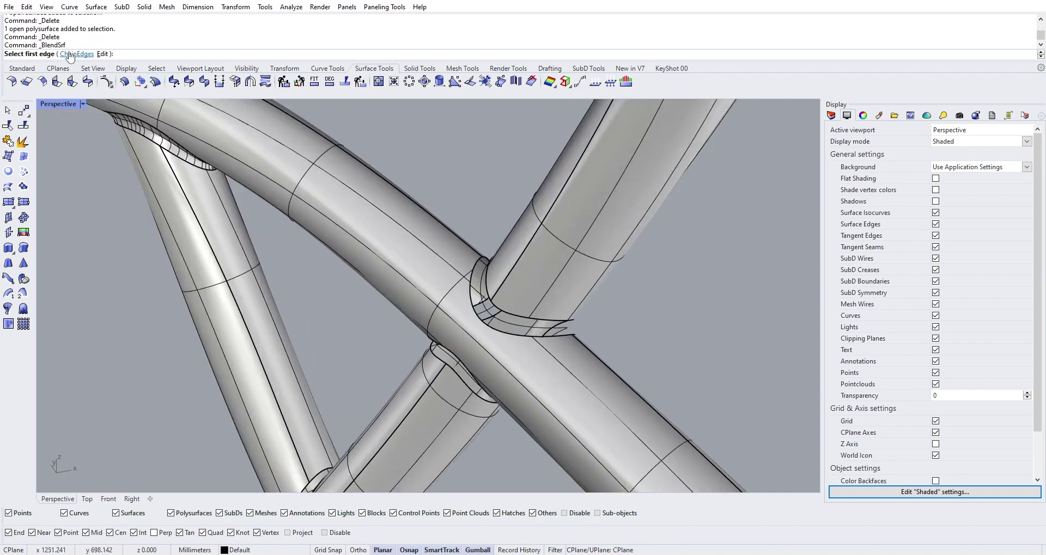
pyautogui.click(517, 335)
pyautogui.click(524, 321)
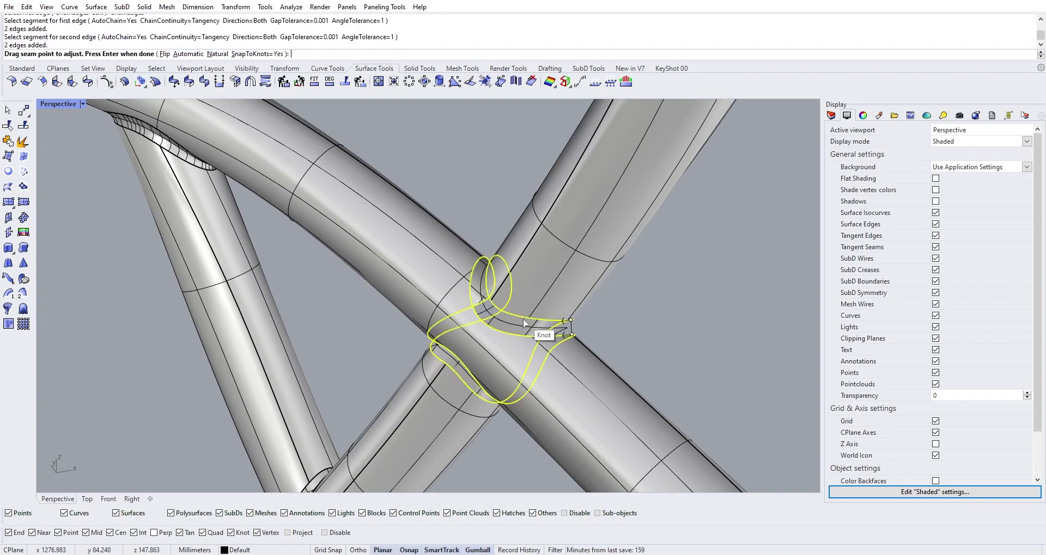
pyautogui.moveTo(529, 324); pyautogui.dragTo(461, 274, button='right')
pyautogui.rightClick(404, 259)
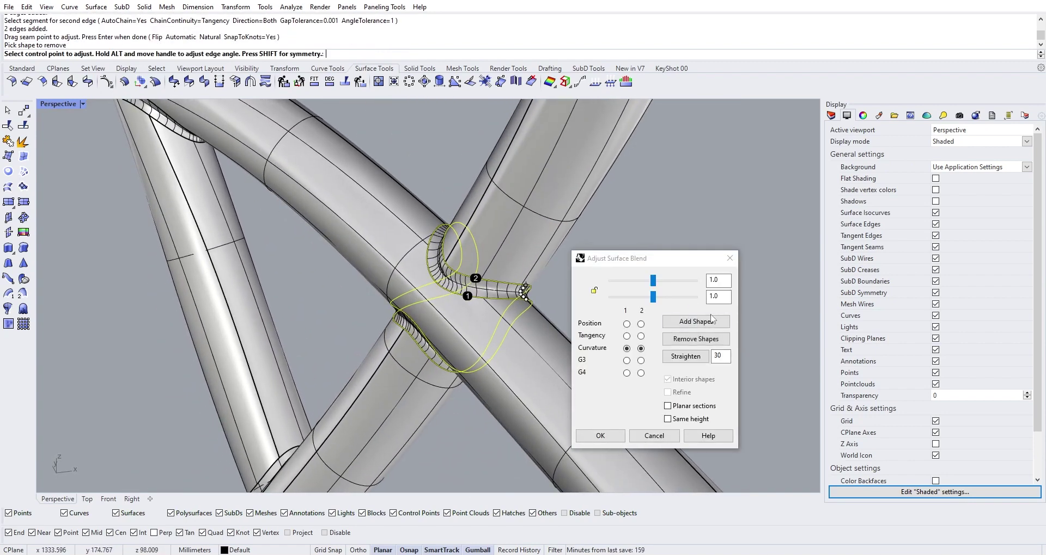
# Step: Add a shape section across the armrest joint's blend at the inner bend, picking matching knots on both edges
pyautogui.click(464, 296)
pyautogui.scroll(2, 439, 280)
pyautogui.click(428, 285)
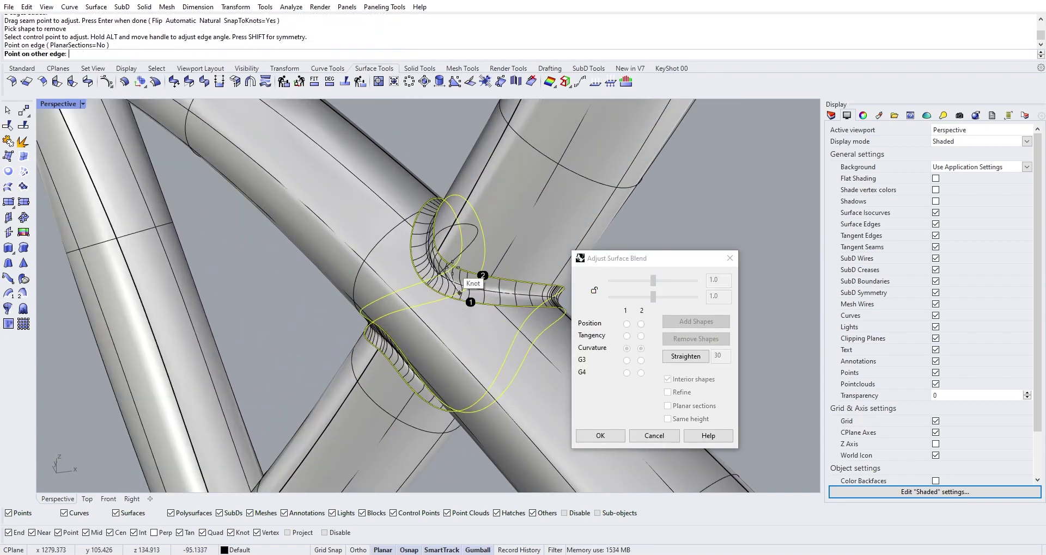
pyautogui.moveTo(448, 265); pyautogui.dragTo(305, 250, button='right')
pyautogui.scroll(5, 304, 219)
pyautogui.click(296, 203)
pyautogui.scroll(-8, 296, 203)
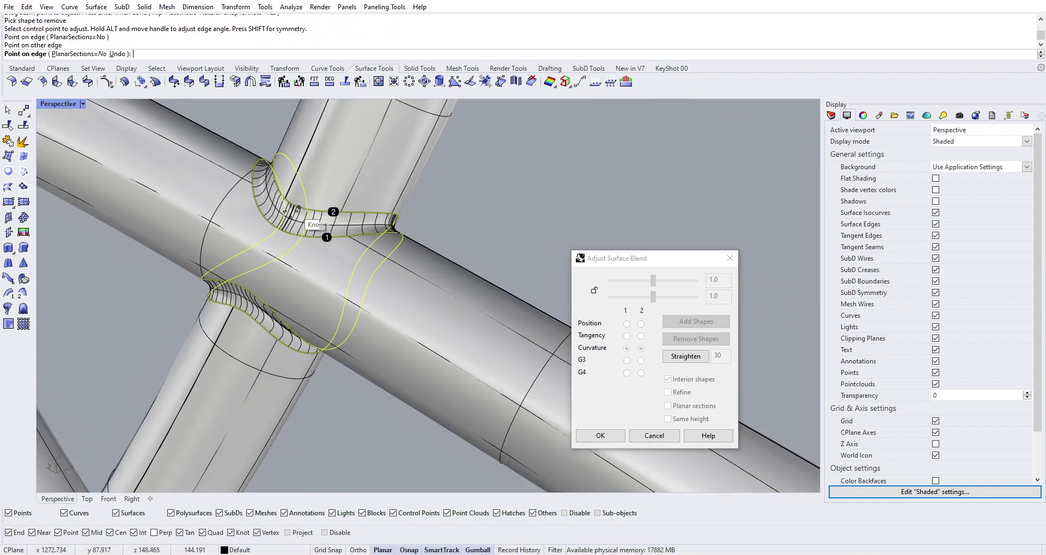
# Step: Add another shape section across the blend on the opposite side of the armrest joint, picking points on both edges
pyautogui.moveTo(296, 209); pyautogui.dragTo(349, 232, button='right')
pyautogui.scroll(4, 502, 286)
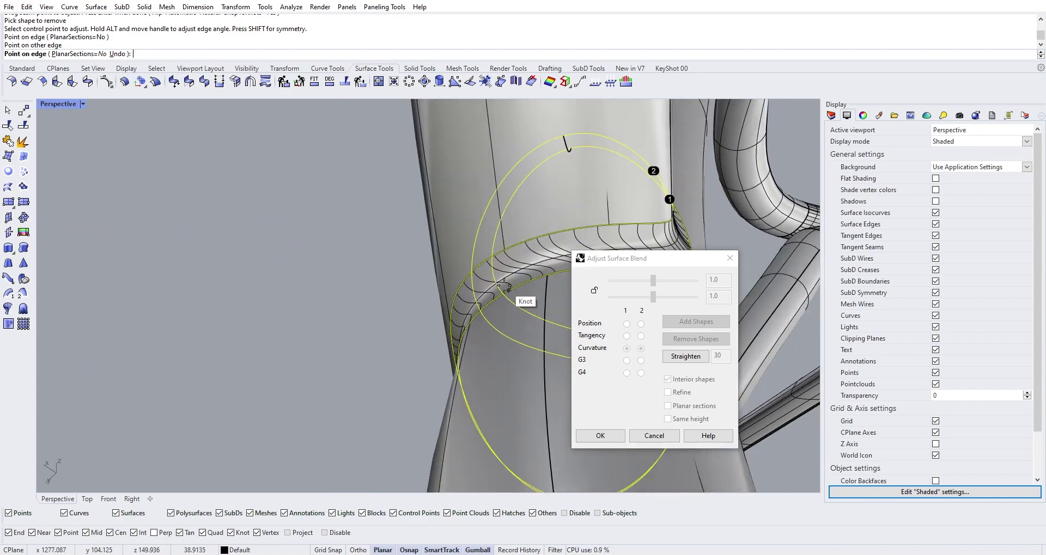
pyautogui.keyDown('shift'); pyautogui.moveTo(502, 286); pyautogui.dragTo(396, 284, button='right'); pyautogui.keyUp('shift')
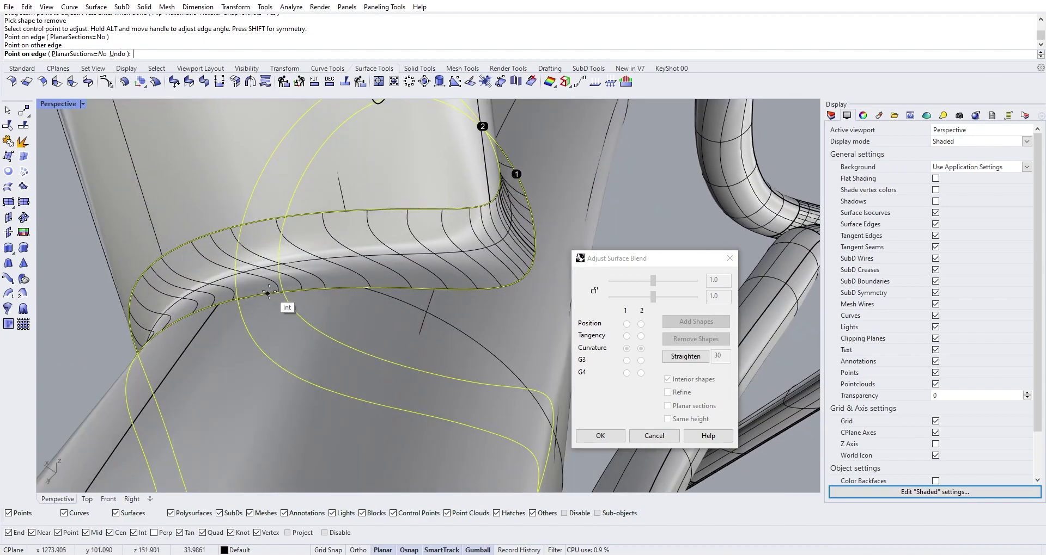
pyautogui.click(267, 293)
pyautogui.click(257, 222)
pyautogui.scroll(-6, 252, 245)
# Step: Add a further shape section across the blend's long flatter stretch, from the knot on one edge to the other edge
pyautogui.moveTo(252, 245); pyautogui.dragTo(448, 167, button='right')
pyautogui.moveTo(587, 180); pyautogui.dragTo(420, 219, button='right')
pyautogui.keyDown('shift'); pyautogui.moveTo(417, 152); pyautogui.dragTo(414, 271, button='right'); pyautogui.keyUp('shift')
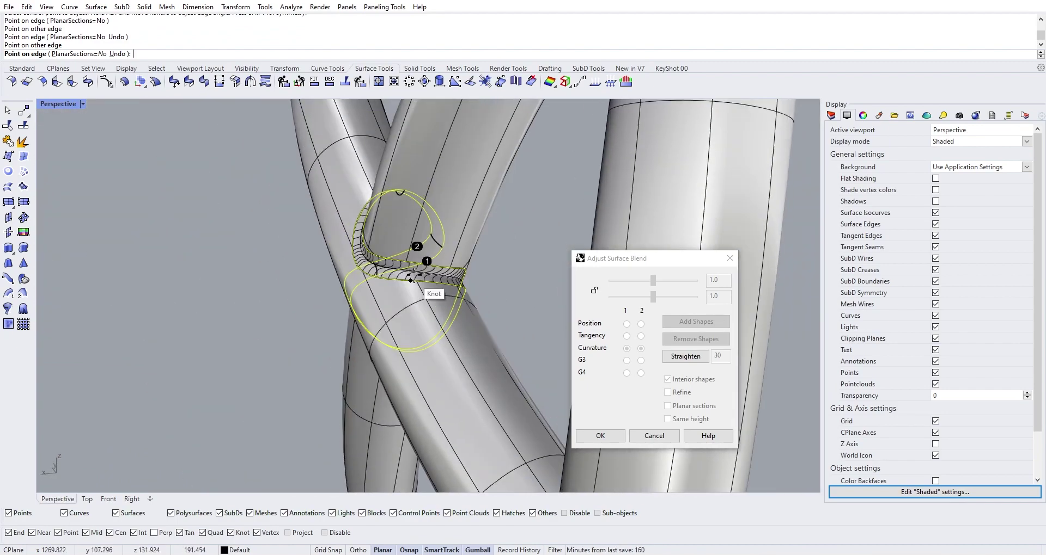
pyautogui.scroll(10, 430, 265)
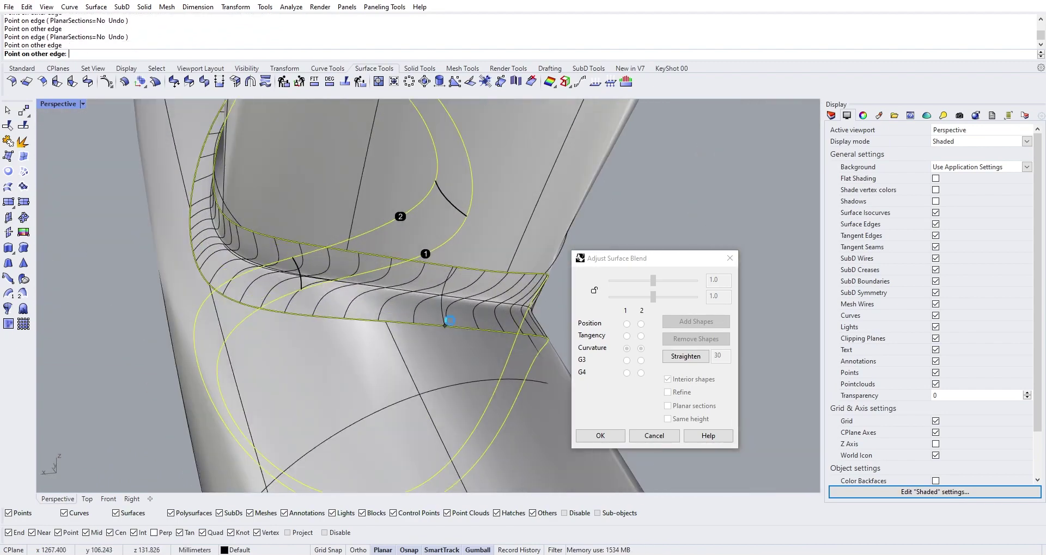
pyautogui.click(445, 326)
pyautogui.moveTo(164, 243); pyautogui.dragTo(210, 247, button='right')
pyautogui.scroll(-4, 466, 236)
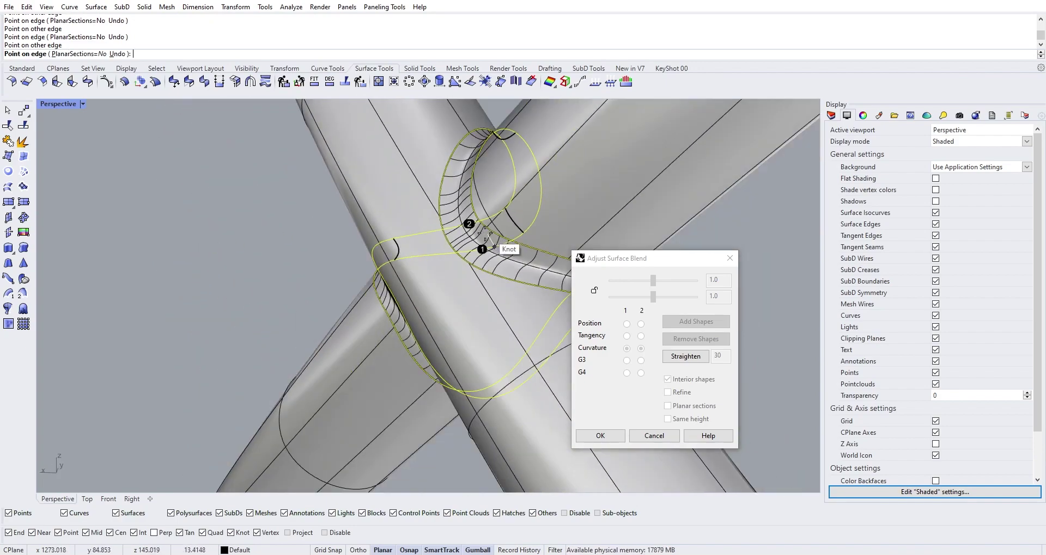
# Step: Add two more shape sections across the armrest joint's blend, picking points on both edges, and accept the blend
pyautogui.moveTo(465, 235); pyautogui.dragTo(610, 281, button='right')
pyautogui.scroll(6, 228, 302)
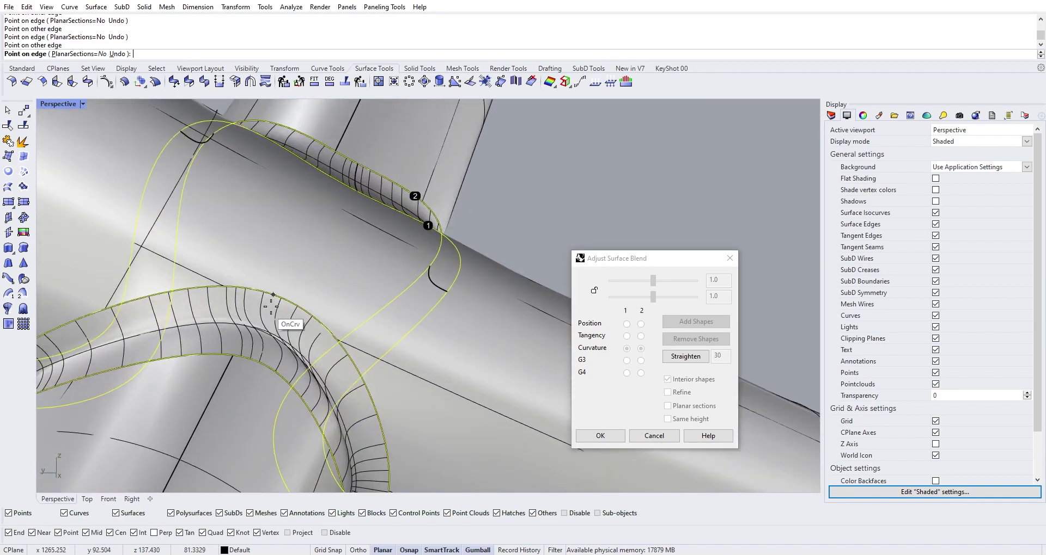
pyautogui.click(252, 357)
pyautogui.moveTo(252, 356); pyautogui.dragTo(342, 403, button='right')
pyautogui.click(342, 404)
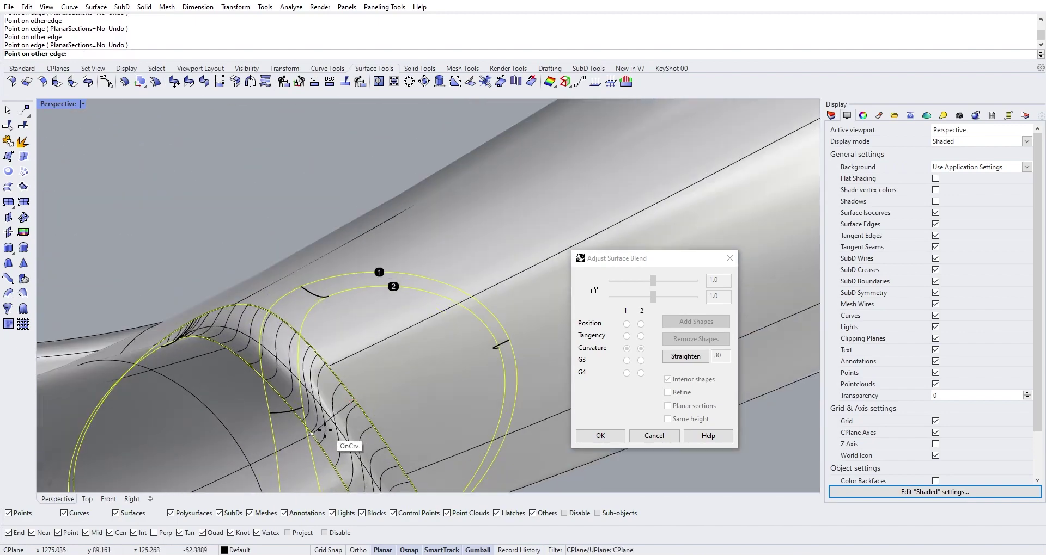
pyautogui.click(312, 434)
pyautogui.moveTo(312, 434); pyautogui.dragTo(379, 331, button='right')
pyautogui.click(599, 435)
# Step: Join the new armrest blend surface to the chair frame polysurface and clear the selection
pyautogui.click(404, 322)
pyautogui.keyDown('shift'); pyautogui.click(456, 262); pyautogui.keyUp('shift')
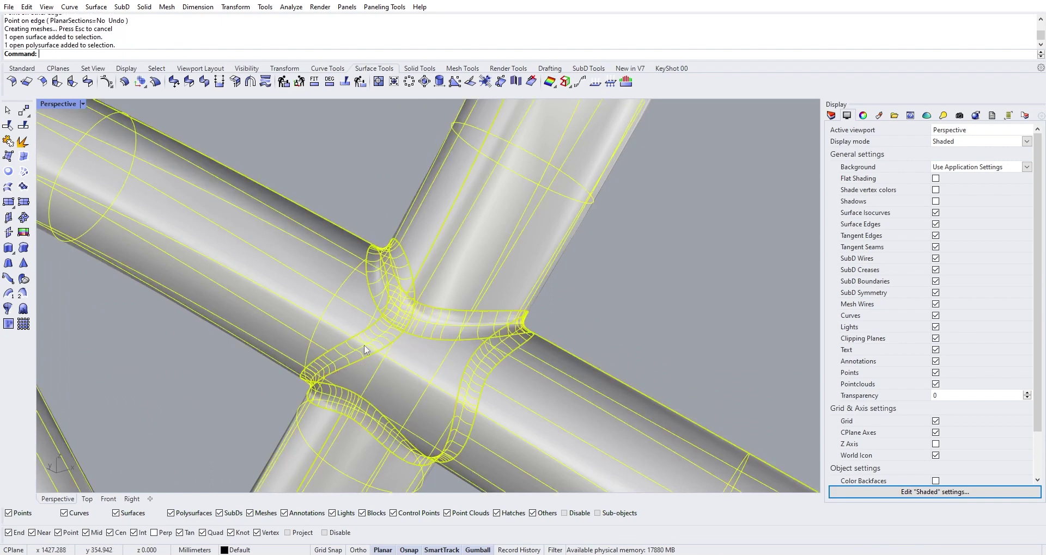
pyautogui.click(11, 140)
pyautogui.scroll(-12, 404, 346)
pyautogui.click(226, 366)
# Step: Delete the old connecting strip at the crossing tube joint below the armrest
pyautogui.scroll(8, 252, 297)
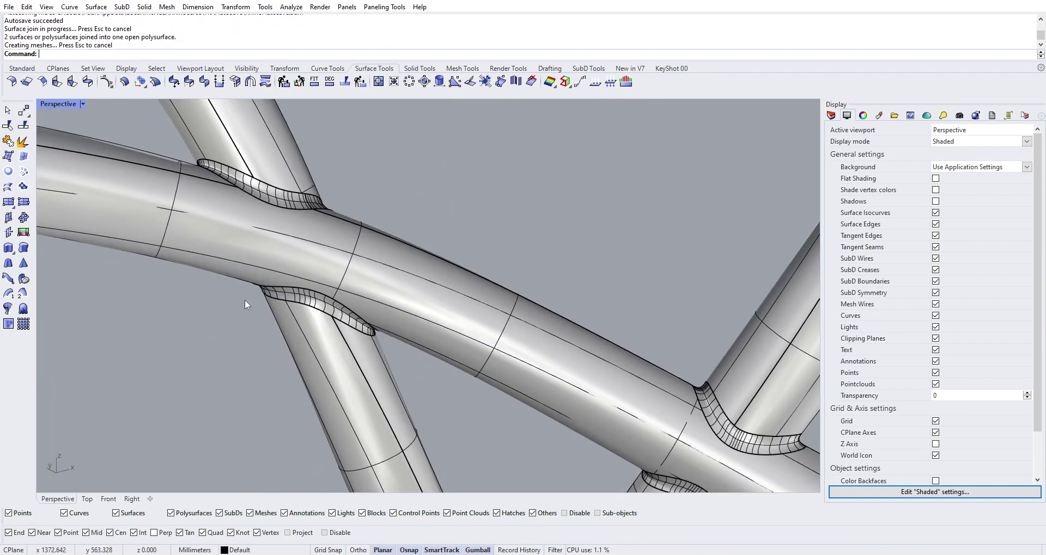
pyautogui.scroll(-5, 251, 302)
pyautogui.scroll(5, 359, 354)
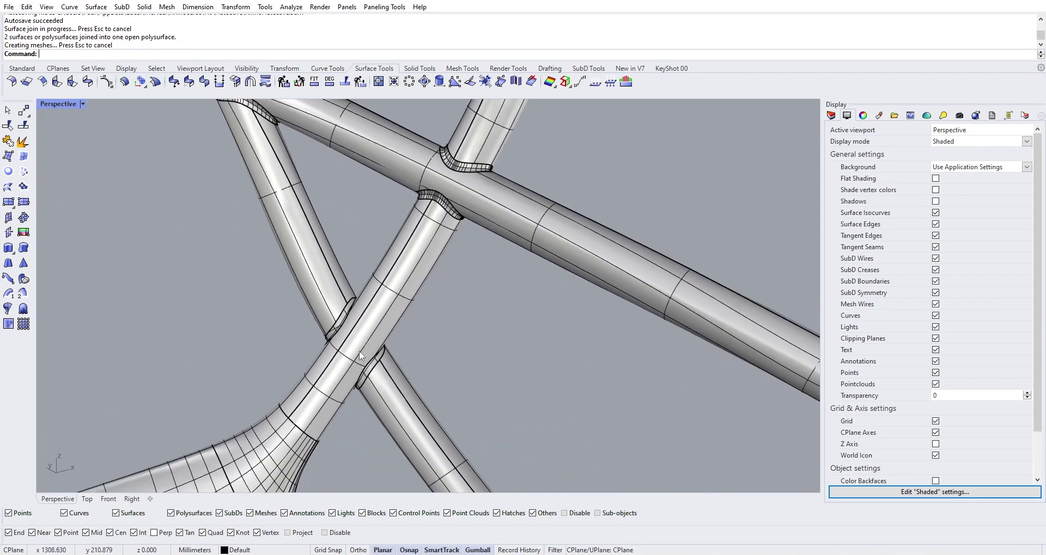
pyautogui.scroll(8, 359, 354)
pyautogui.moveTo(392, 354); pyautogui.dragTo(348, 327, button='right')
pyautogui.scroll(1, 302, 322)
pyautogui.click(304, 335)
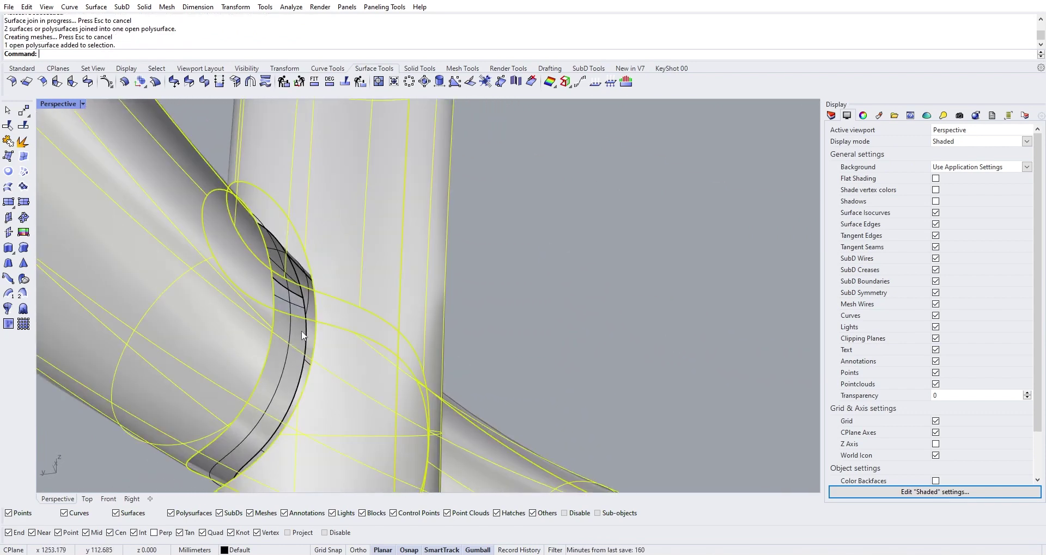
pyautogui.click(304, 335)
pyautogui.press('Delete')
# Step: Start a surface blend between the two chained gap edges at the lower crossing joint and accept the seam points
pyautogui.scroll(-7, 307, 327)
pyautogui.moveTo(308, 327); pyautogui.dragTo(236, 338, button='right')
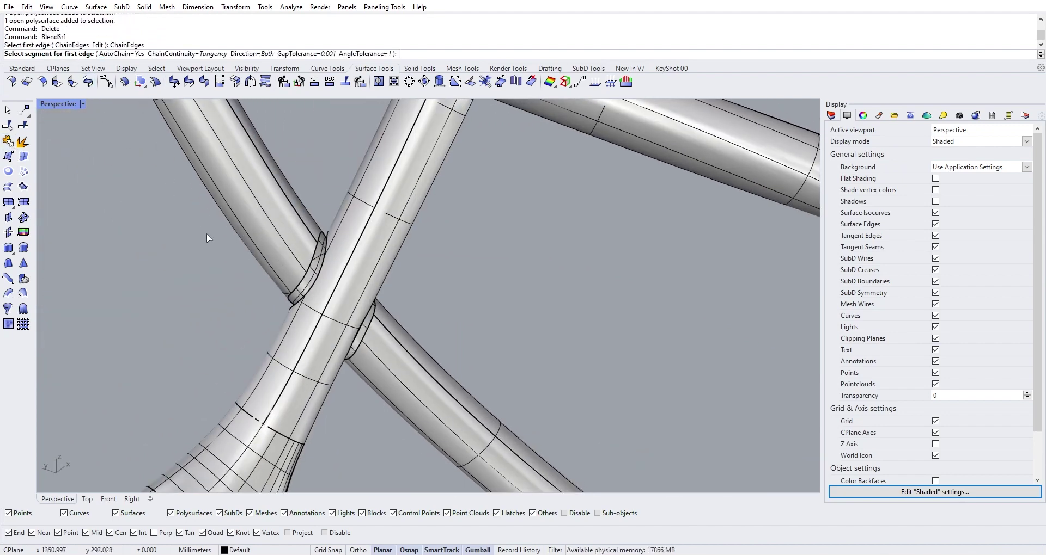
pyautogui.click(74, 53)
pyautogui.scroll(3, 210, 240)
pyautogui.click(409, 325)
pyautogui.click(431, 335)
pyautogui.rightClick(496, 368)
# Step: Add a shape section across the lower crossing joint's blend, picking matching points on both edges
pyautogui.moveTo(512, 381); pyautogui.dragTo(478, 358, button='right')
pyautogui.click(695, 321)
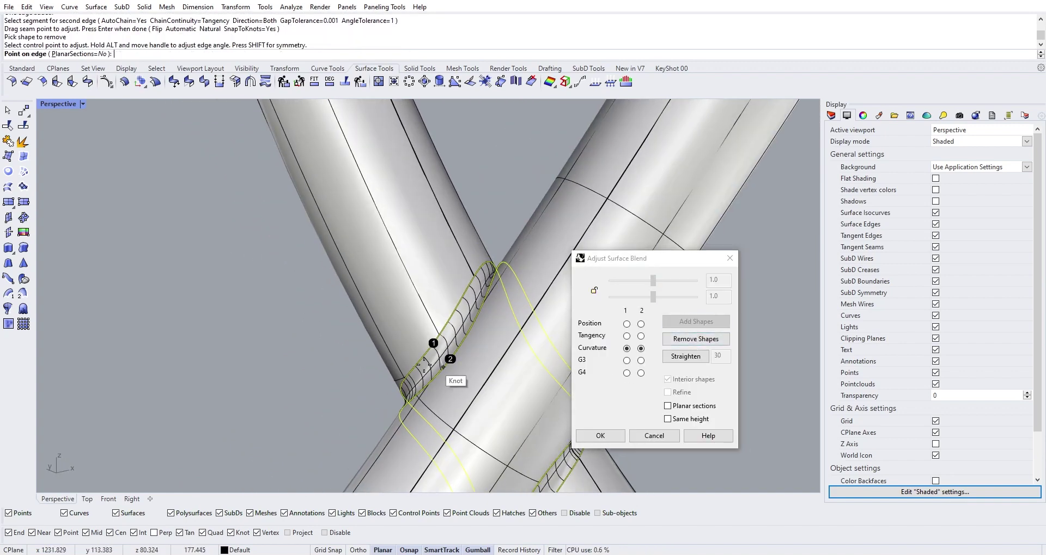
pyautogui.click(460, 346)
pyautogui.click(444, 331)
# Step: Add another shape section on a different side of the lower crossing joint's blend, between its two edges
pyautogui.moveTo(444, 331); pyautogui.dragTo(386, 284, button='right')
pyautogui.keyDown('shift'); pyautogui.moveTo(488, 403); pyautogui.dragTo(489, 269, button='right'); pyautogui.keyUp('shift')
pyautogui.scroll(4, 426, 394)
pyautogui.click(437, 404)
pyautogui.click(421, 375)
# Step: Add further shape sections around the rest of the lower crossing joint's blend, picking points on both edges
pyautogui.click(380, 342)
pyautogui.click(427, 331)
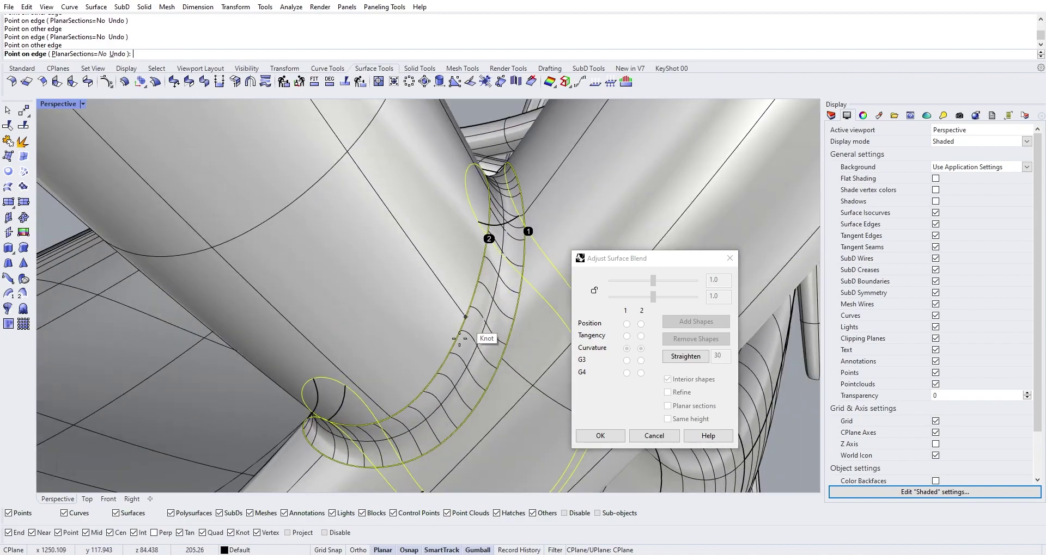
pyautogui.moveTo(457, 340); pyautogui.dragTo(544, 436, button='right')
pyautogui.click(490, 270)
# Step: Accept the lower crossing joint's blend and join the new surface to the chair frame polysurface
pyautogui.scroll(-5, 490, 270)
pyautogui.click(600, 437)
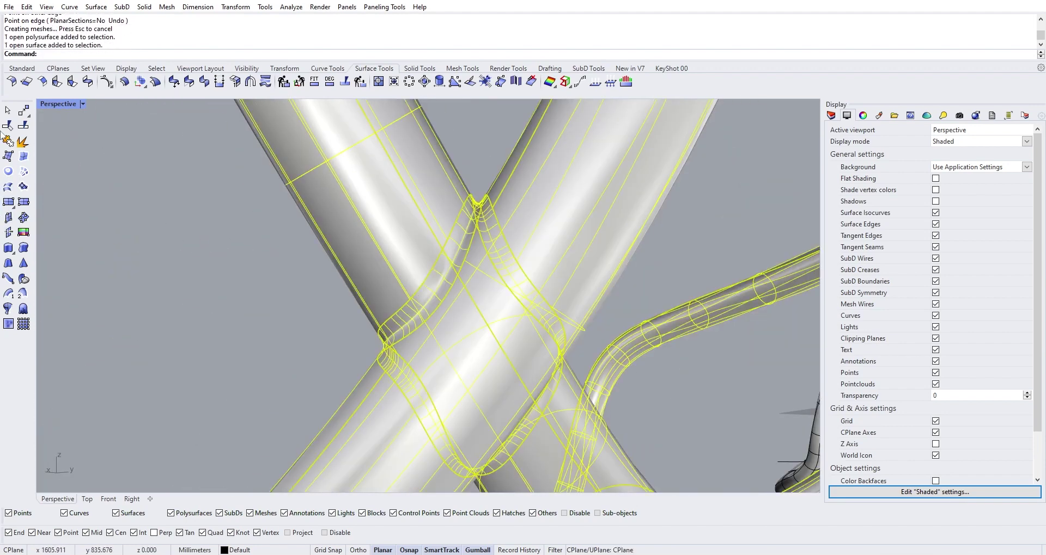
pyautogui.scroll(-8, 335, 320)
pyautogui.click(307, 307)
# Step: Examine the gaps at the curved tubes' crossing in Rendered display mode and return to Shaded mode
pyautogui.scroll(-5, 307, 308)
pyautogui.moveTo(306, 307); pyautogui.dragTo(327, 275, button='right')
pyautogui.scroll(10, 328, 275)
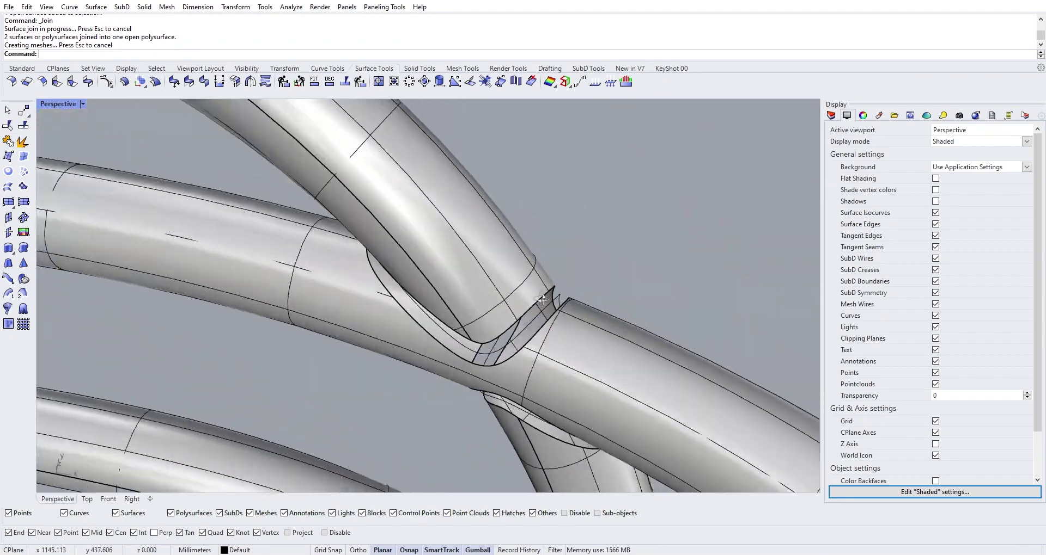
pyautogui.moveTo(542, 299); pyautogui.dragTo(200, 214, button='right')
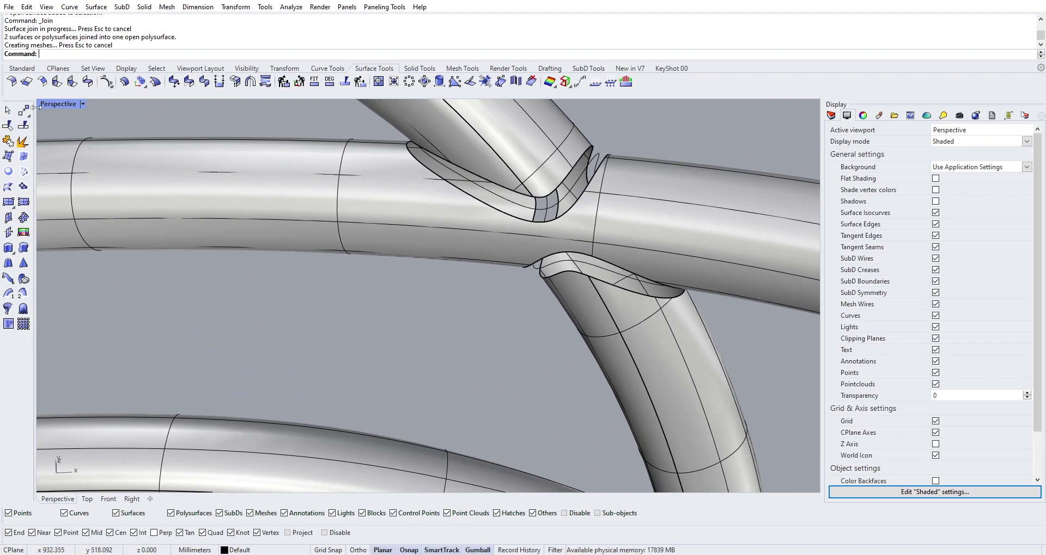
pyautogui.click(58, 104)
pyautogui.click(81, 169)
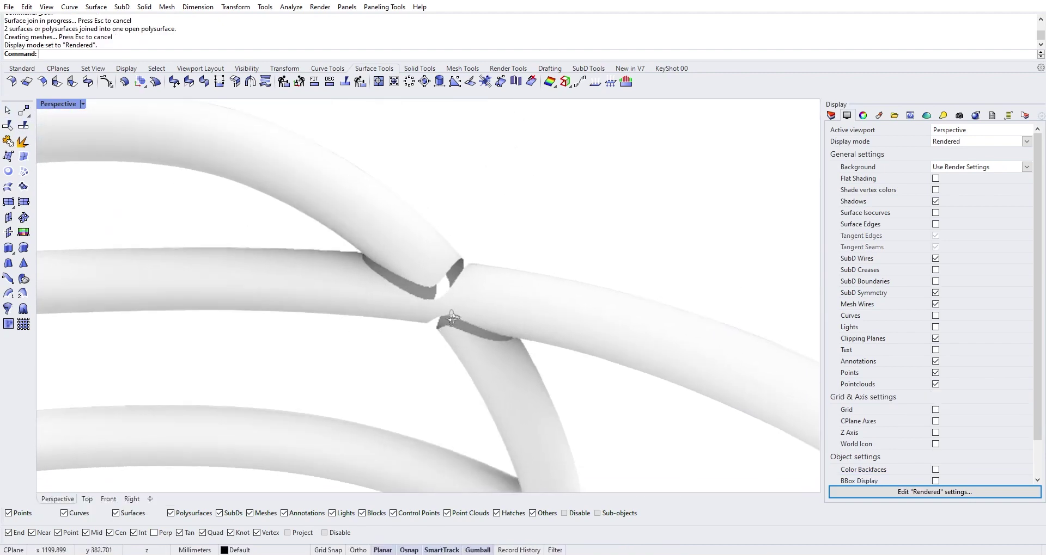
pyautogui.moveTo(451, 310); pyautogui.dragTo(52, 141, button='right')
pyautogui.click(54, 105)
pyautogui.click(71, 157)
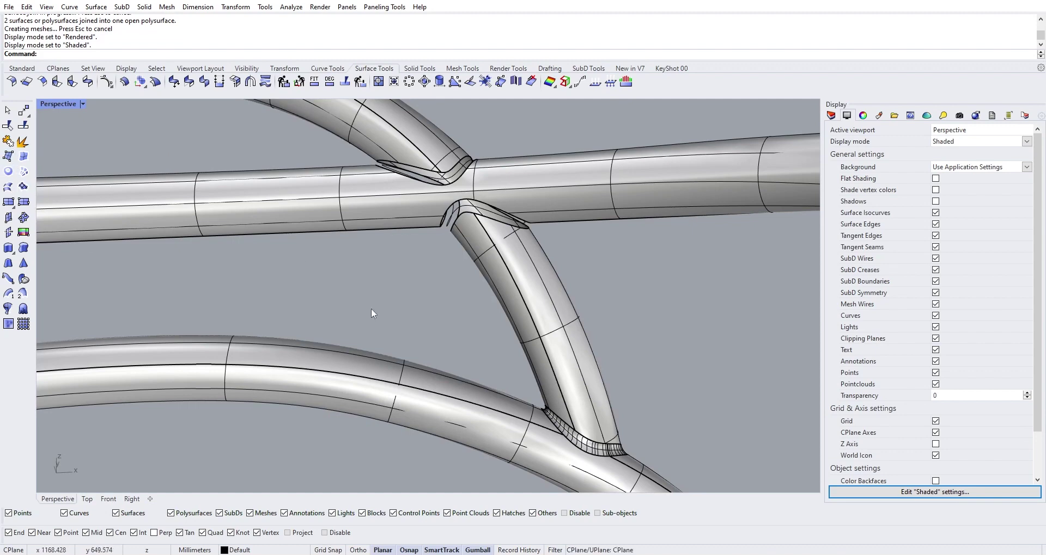
# Step: Start a surface blend between the two chained gap edges at the curved tubes' crossing and accept the seam points
pyautogui.moveTo(527, 312); pyautogui.dragTo(461, 252, button='right')
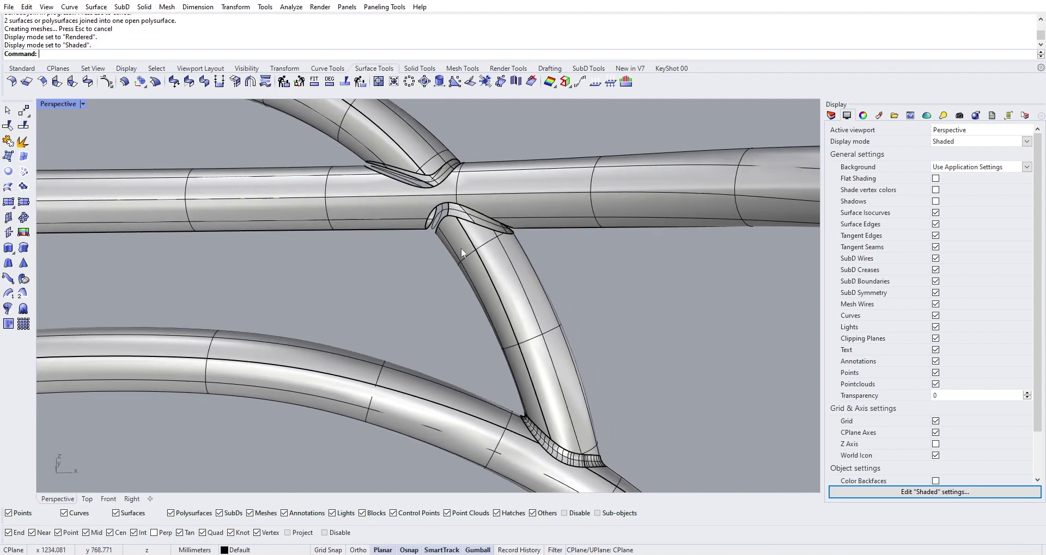
pyautogui.click(89, 83)
pyautogui.scroll(4, 445, 190)
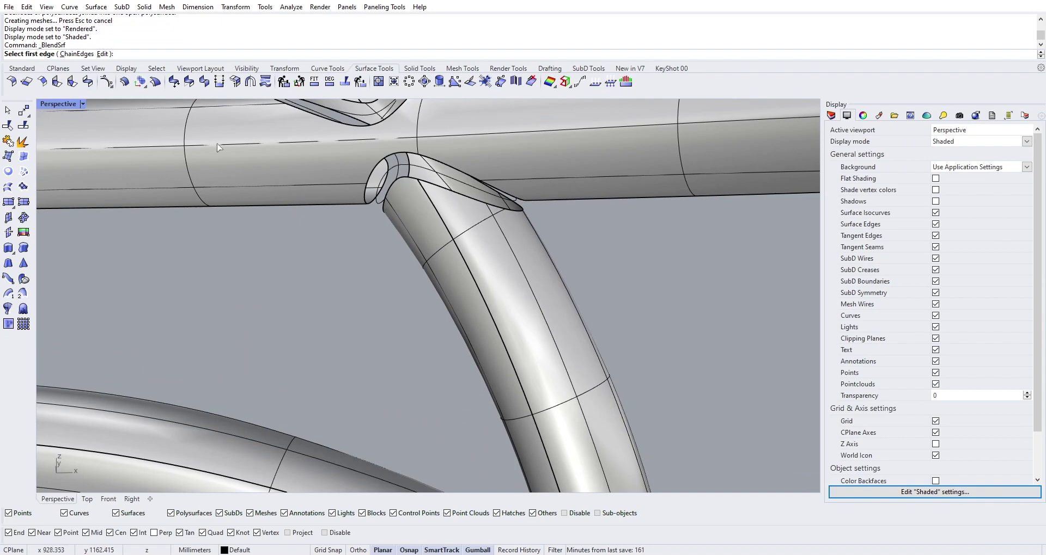
pyautogui.click(73, 54)
pyautogui.click(439, 189)
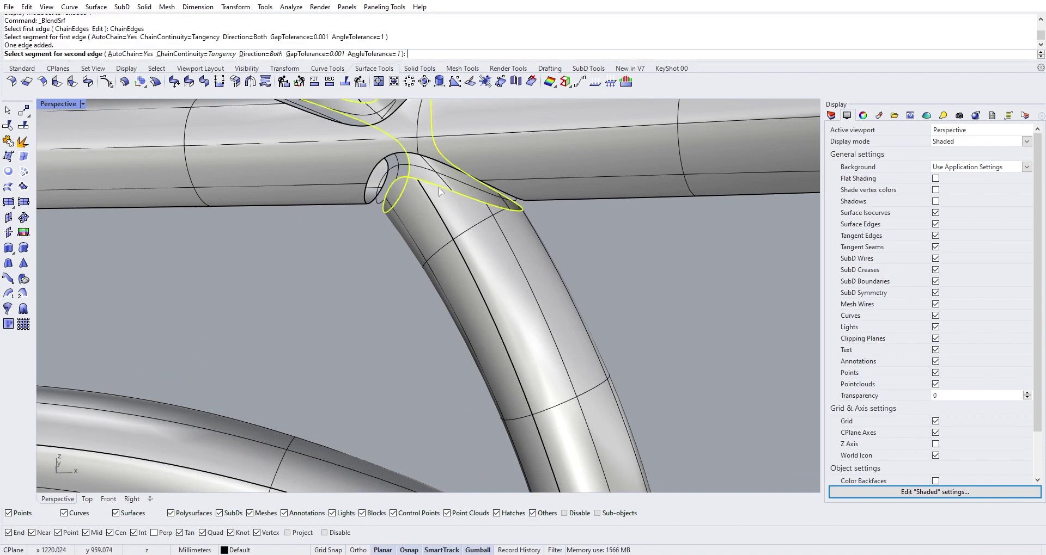
pyautogui.click(445, 169)
pyautogui.moveTo(440, 166); pyautogui.dragTo(431, 189, button='right')
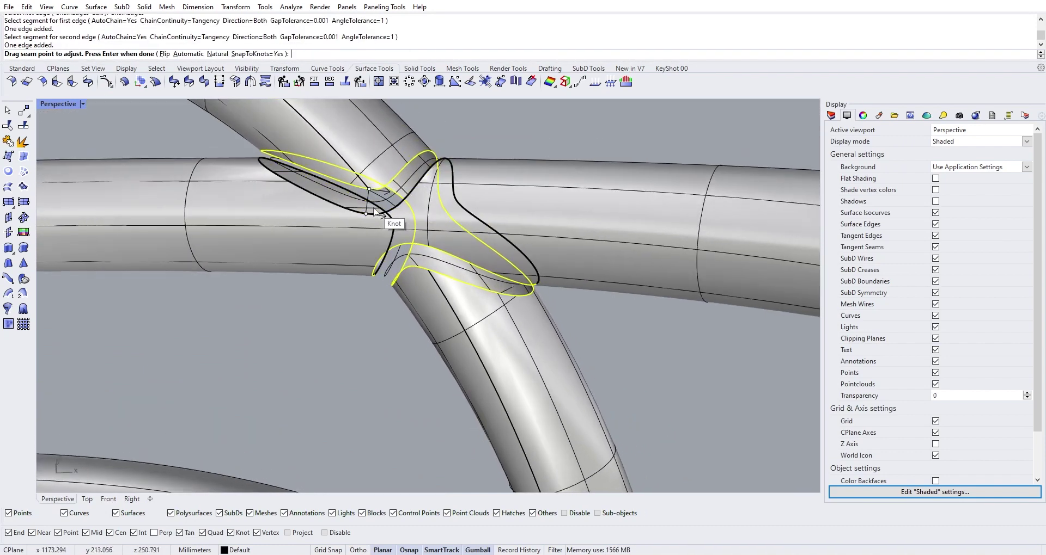
pyautogui.moveTo(374, 212); pyautogui.dragTo(453, 221, button='right')
pyautogui.rightClick(453, 222)
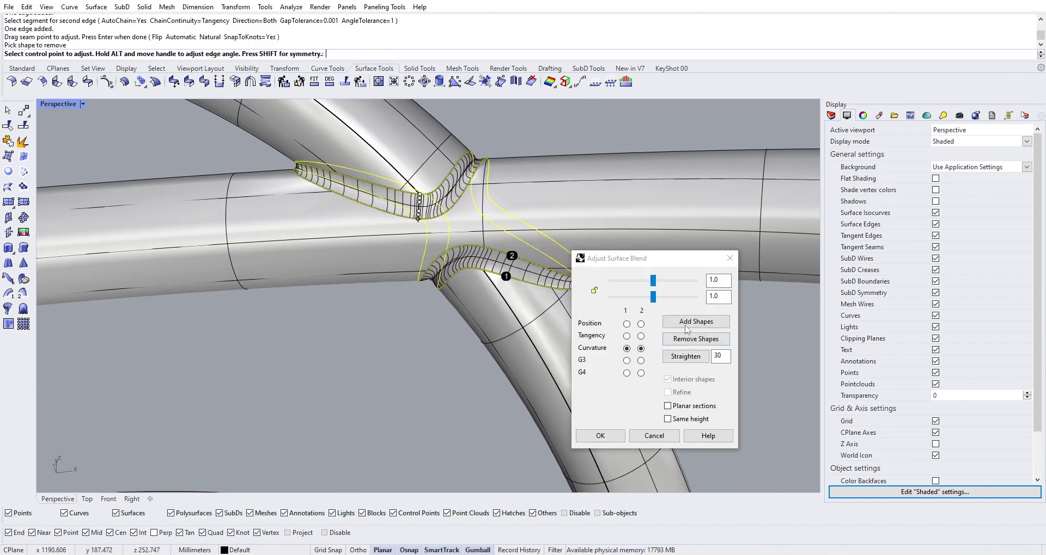
# Step: Add a shape section across the curved tubes' blend at the upper inner bend, picking points on both edges
pyautogui.click(686, 322)
pyautogui.scroll(3, 443, 234)
pyautogui.click(430, 159)
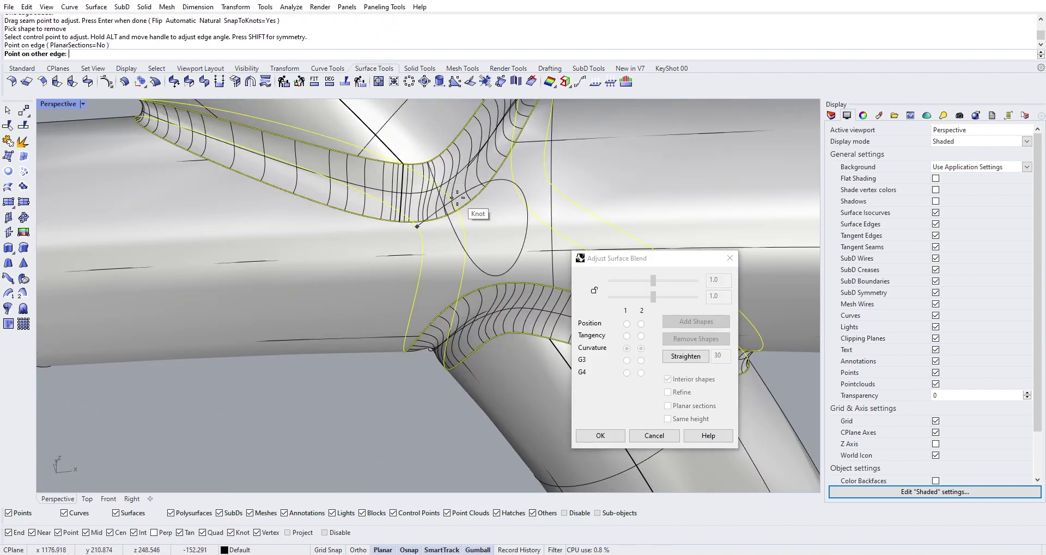
pyautogui.click(447, 213)
pyautogui.scroll(-3, 450, 211)
pyautogui.moveTo(373, 229); pyautogui.dragTo(480, 231, button='right')
pyautogui.click(578, 203)
pyautogui.scroll(5, 597, 164)
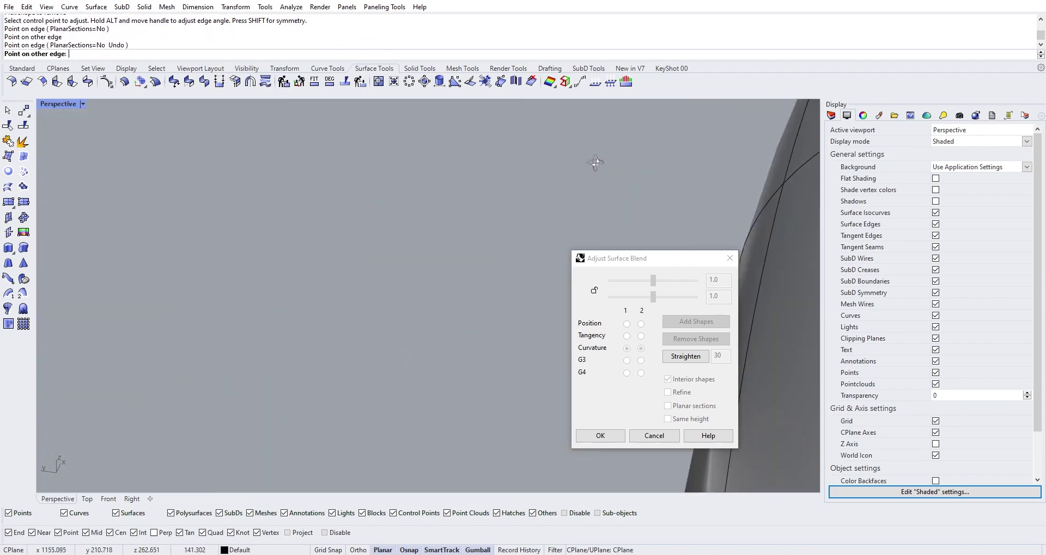
pyautogui.moveTo(634, 161); pyautogui.dragTo(368, 177, button='right')
pyautogui.write('zoomselected')
pyautogui.press('Return')
pyautogui.scroll(2, 368, 177)
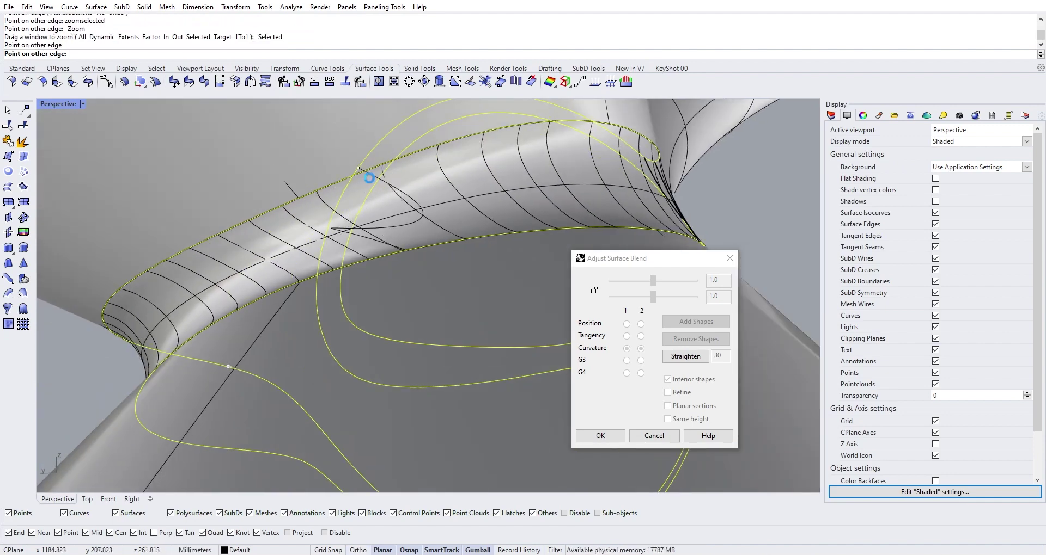
pyautogui.click(358, 168)
pyautogui.moveTo(374, 187); pyautogui.dragTo(424, 240, button='right')
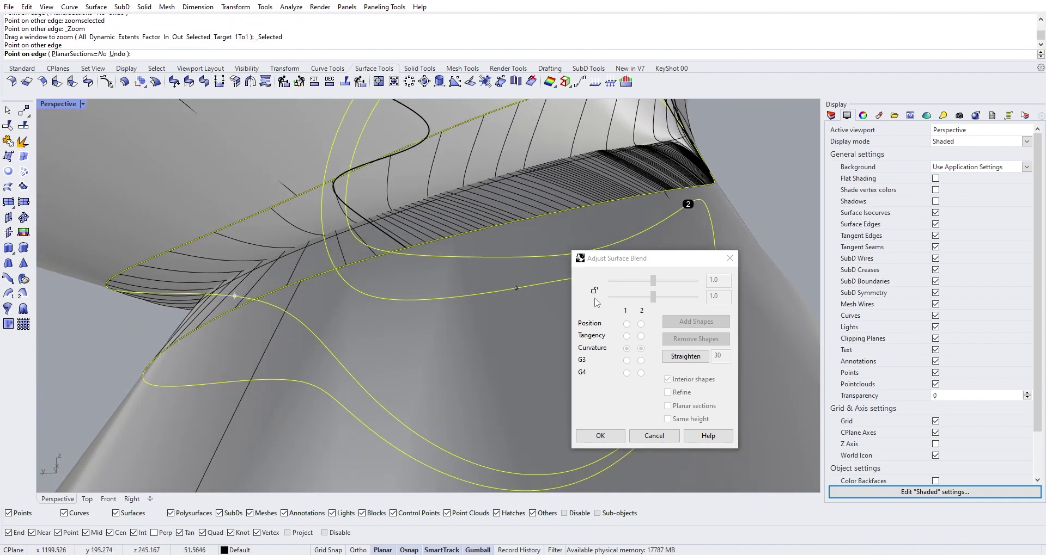
pyautogui.hotkey('ctrl', 'z')
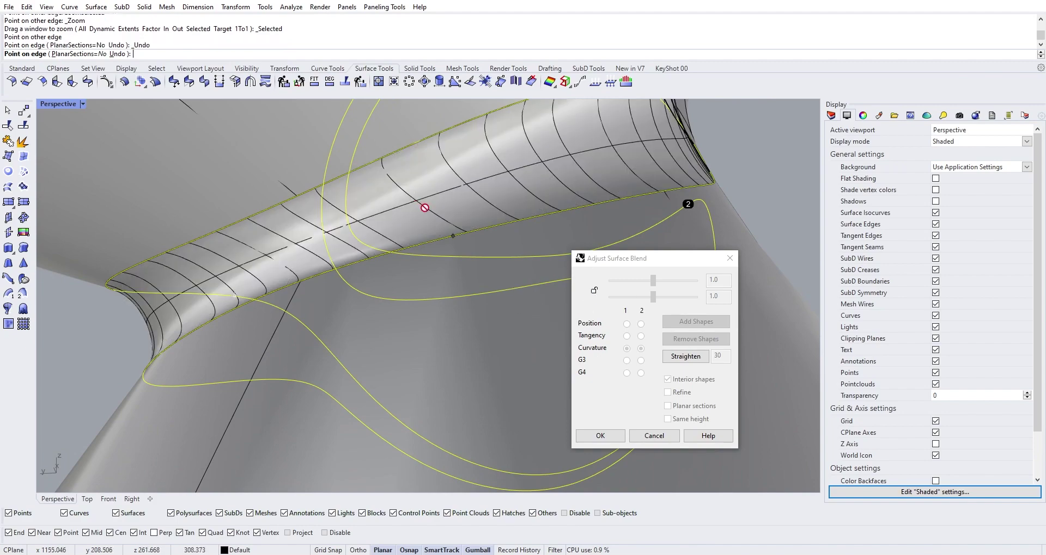
# Step: Add two shape sections across the curved tubes' blend on its far side, including one on the long flatter stretch
pyautogui.click(426, 239)
pyautogui.click(397, 156)
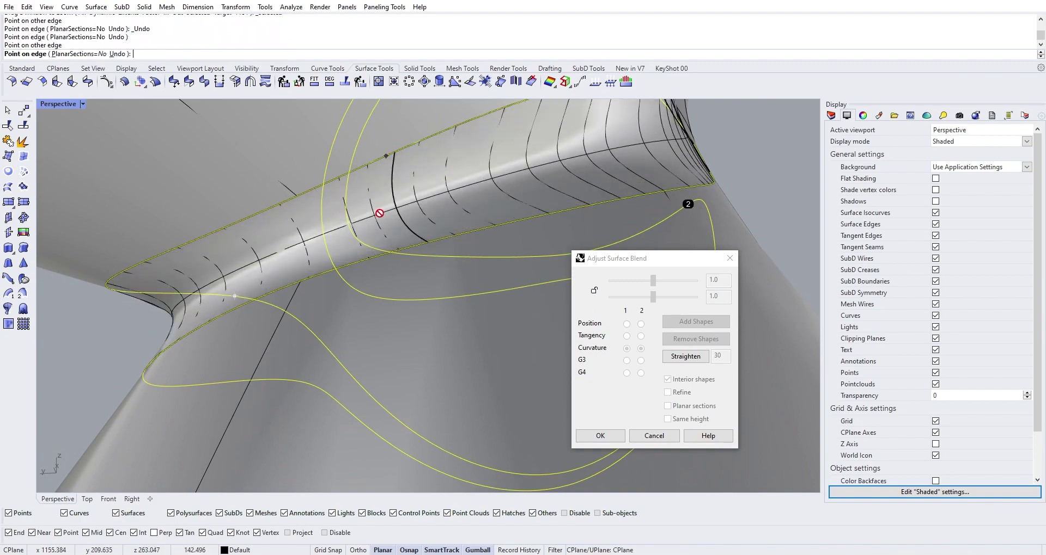
pyautogui.moveTo(375, 221); pyautogui.dragTo(348, 298, button='right')
pyautogui.scroll(3, 348, 298)
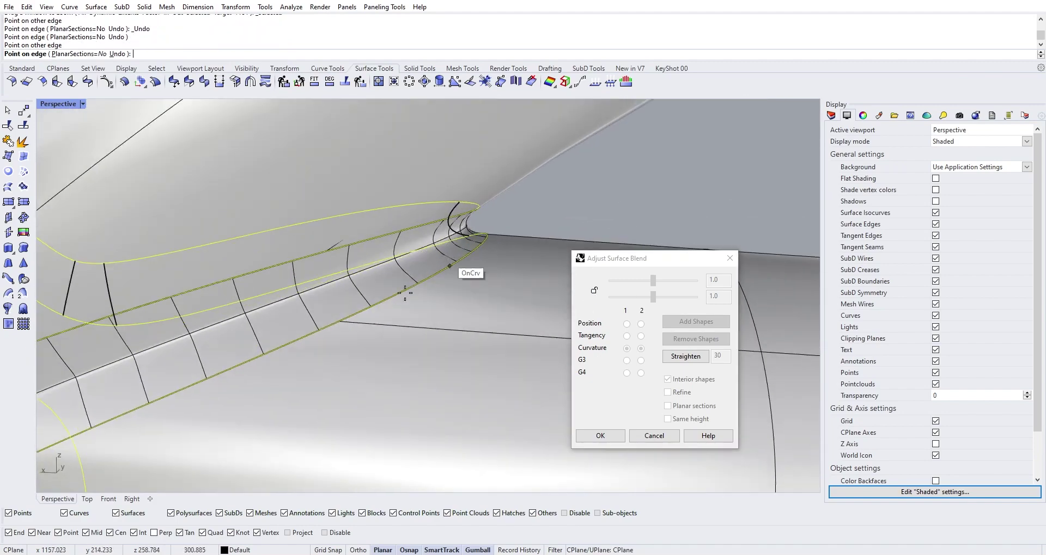
pyautogui.scroll(-3, 260, 316)
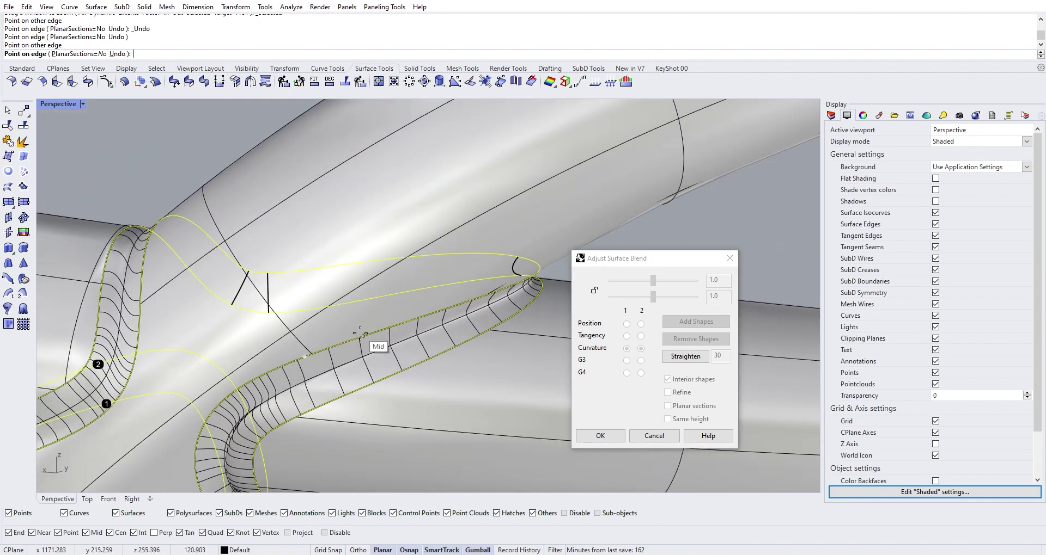
pyautogui.click(411, 363)
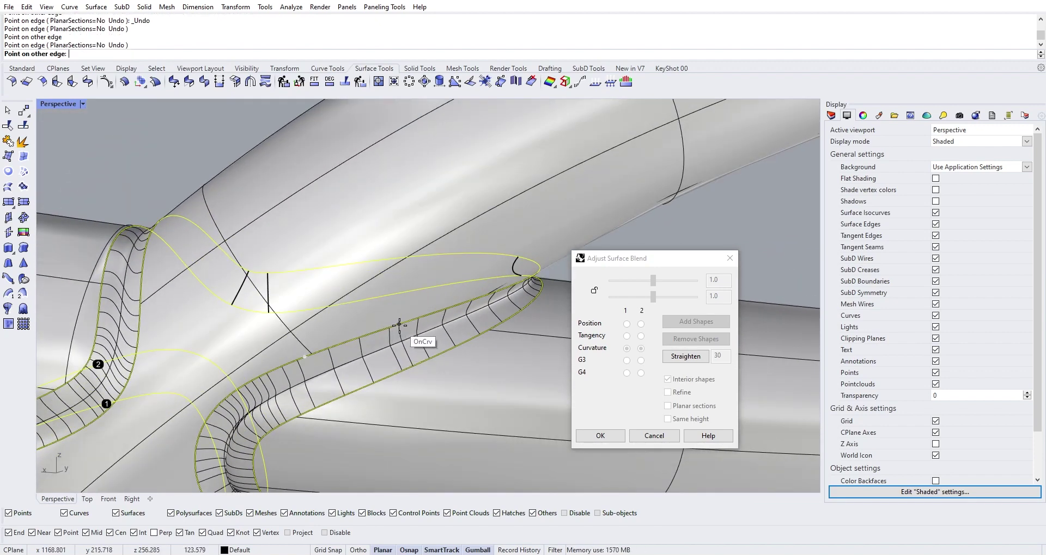
pyautogui.click(400, 326)
# Step: Add a shape section across the outer curve of the curved tubes' blend, completing it on the opposite edge
pyautogui.moveTo(400, 325); pyautogui.dragTo(380, 288, button='right')
pyautogui.scroll(3, 359, 235)
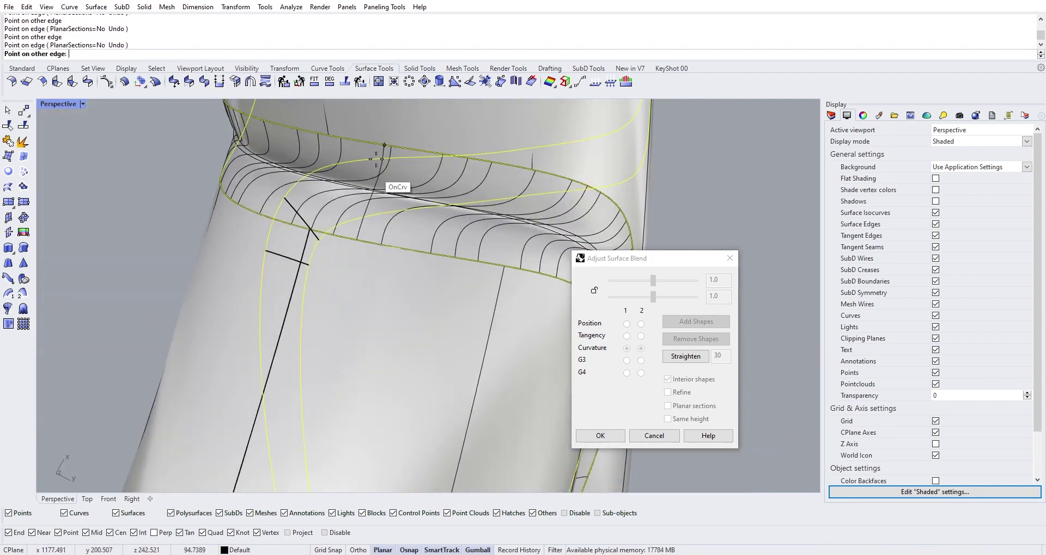
pyautogui.click(376, 144)
pyautogui.moveTo(376, 144); pyautogui.dragTo(322, 227, button='right')
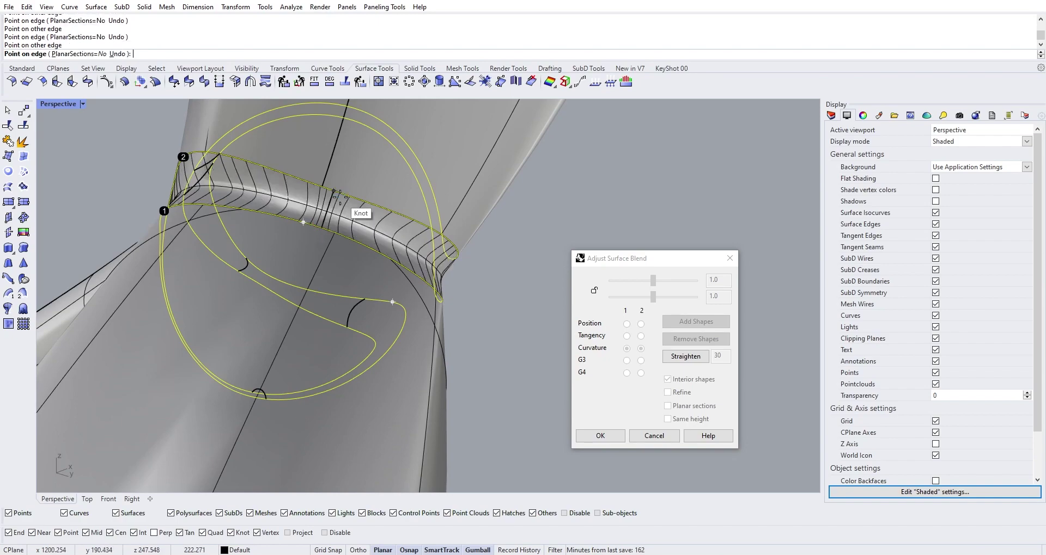
# Step: Add a shape section across the wide arc of the curved tubes' blend, picking points on both edges
pyautogui.moveTo(338, 197); pyautogui.dragTo(479, 260, button='right')
pyautogui.scroll(-8, 479, 260)
pyautogui.scroll(7, 222, 206)
pyautogui.moveTo(226, 207); pyautogui.dragTo(267, 229, button='right')
pyautogui.moveTo(379, 246); pyautogui.dragTo(408, 264, button='right')
pyautogui.scroll(5, 408, 263)
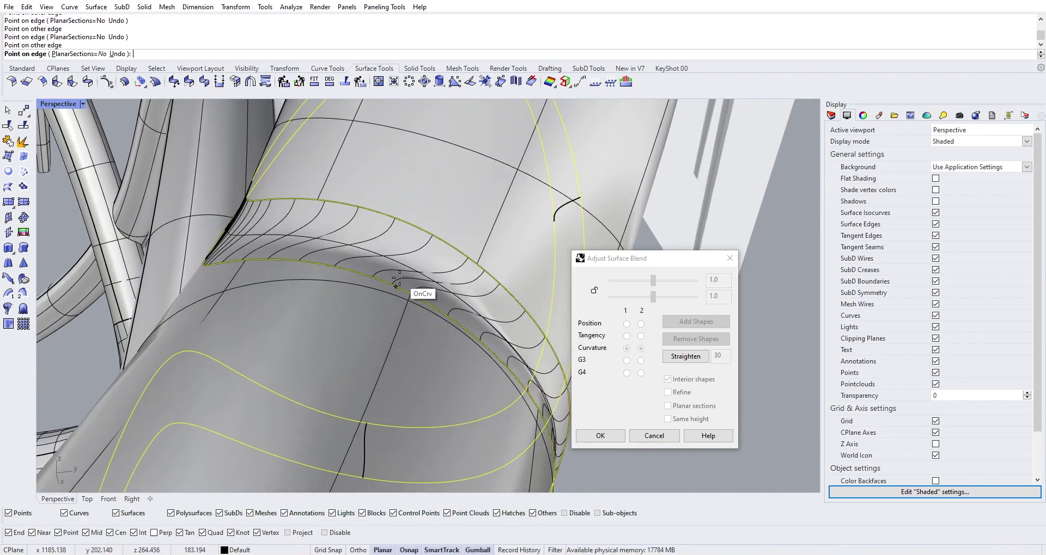
pyautogui.click(403, 278)
pyautogui.click(423, 231)
# Step: Add further shape sections across the curved tubes' blend around the tight bend and its adjoining straight stretch
pyautogui.scroll(-5, 424, 230)
pyautogui.moveTo(408, 239); pyautogui.dragTo(376, 255, button='right')
pyautogui.scroll(5, 373, 255)
pyautogui.click(372, 248)
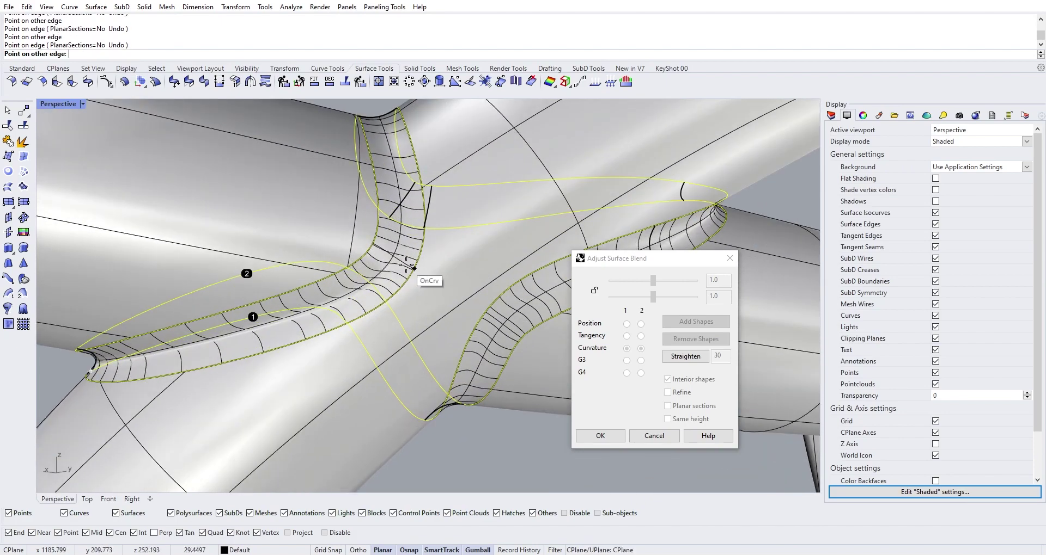
pyautogui.moveTo(295, 311); pyautogui.dragTo(349, 279, button='right')
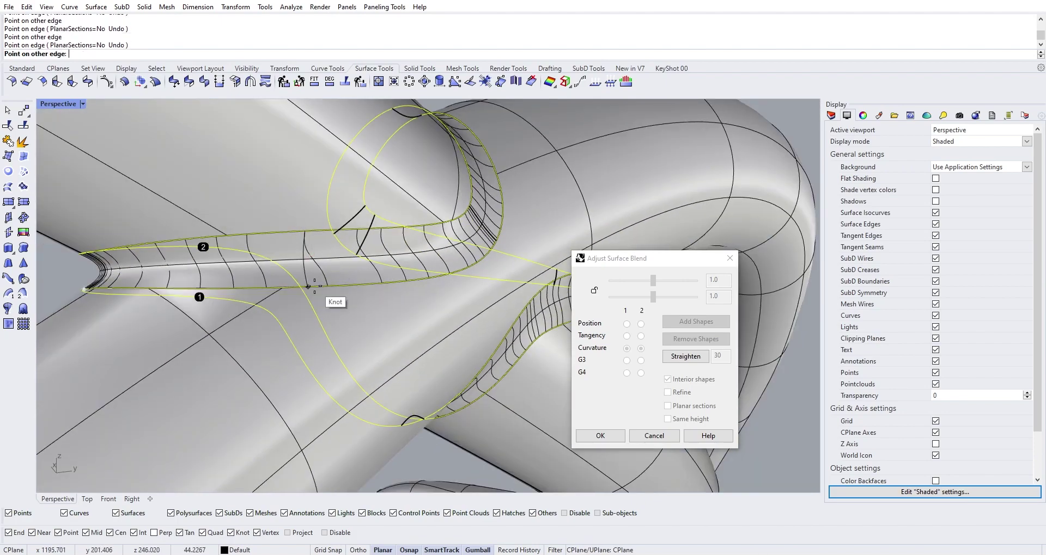
pyautogui.moveTo(222, 281); pyautogui.dragTo(493, 293, button='right')
# Step: Add a shape section across the lower tube's stretch of the blend, picking matching knots on both edges
pyautogui.scroll(-7, 483, 292)
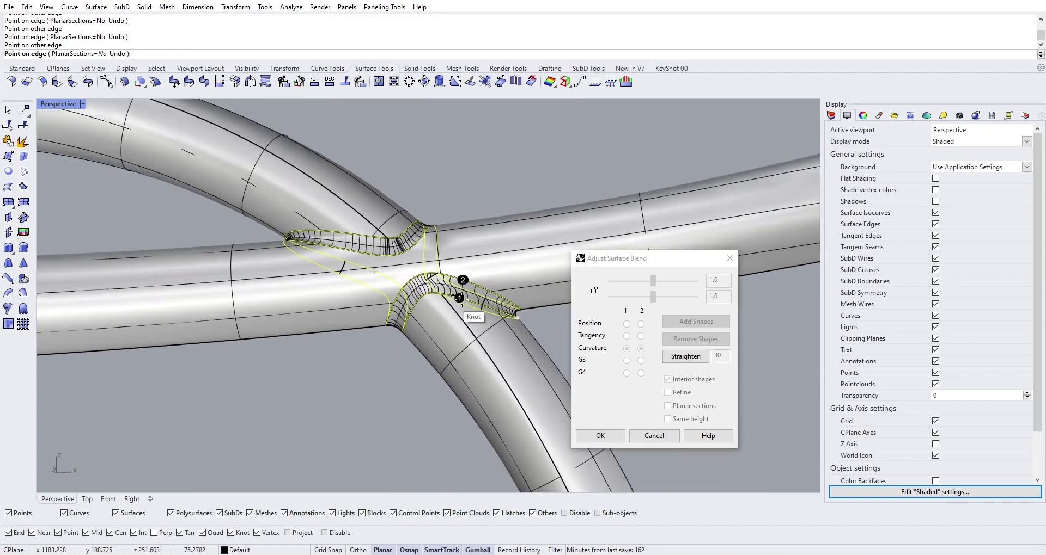
pyautogui.scroll(7, 479, 305)
pyautogui.click(486, 305)
pyautogui.click(485, 252)
pyautogui.scroll(-4, 485, 252)
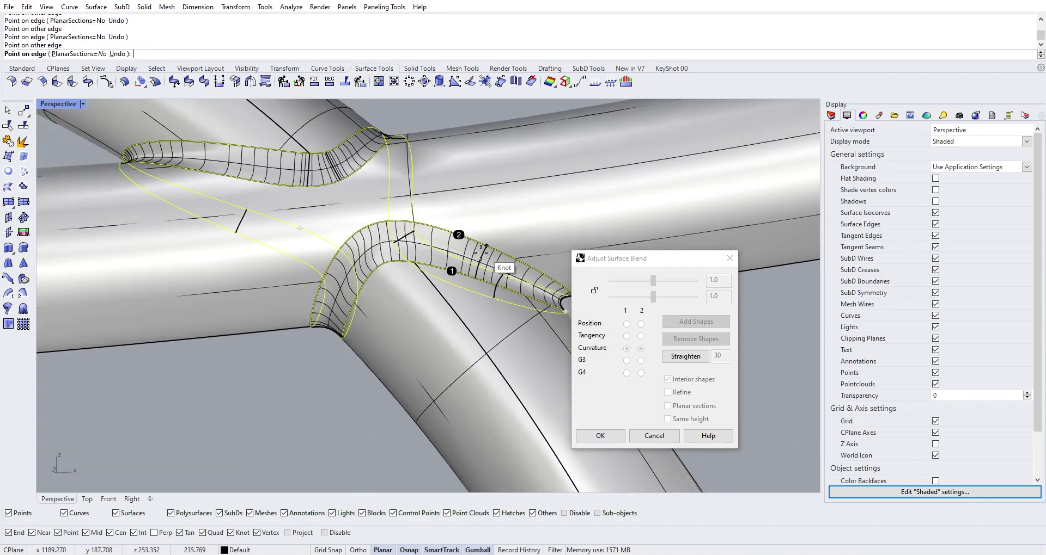
# Step: Finish adding shape sections to the curved tubes' blend and accept the surface blend
pyautogui.moveTo(485, 251); pyautogui.dragTo(456, 259, button='right')
pyautogui.moveTo(401, 283); pyautogui.dragTo(528, 304, button='right')
pyautogui.press('Return')
pyautogui.click(599, 436)
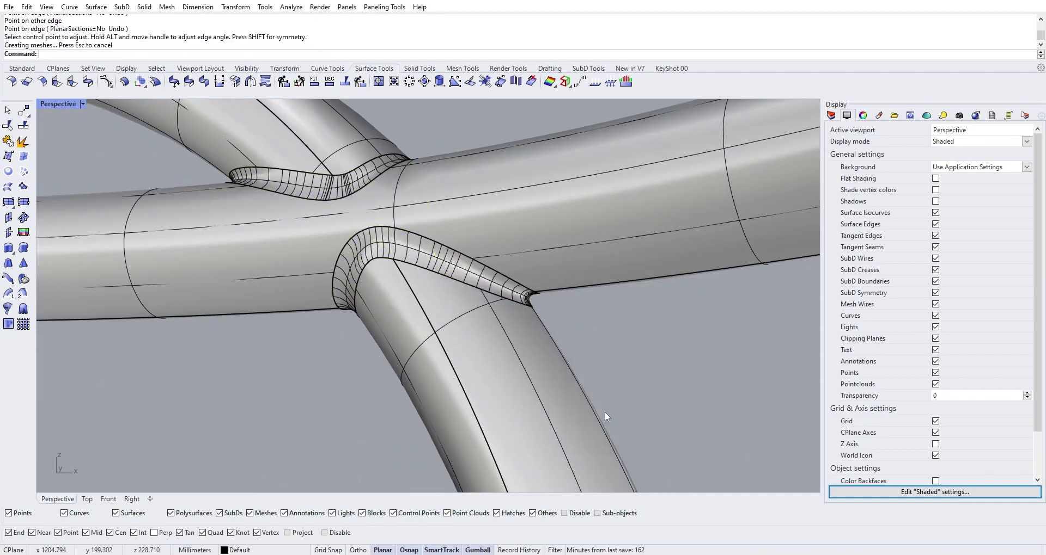
# Step: Join the new blend surface with the chair's open polysurface
pyautogui.click(482, 294)
pyautogui.keyDown('shift'); pyautogui.click(498, 228); pyautogui.keyUp('shift')
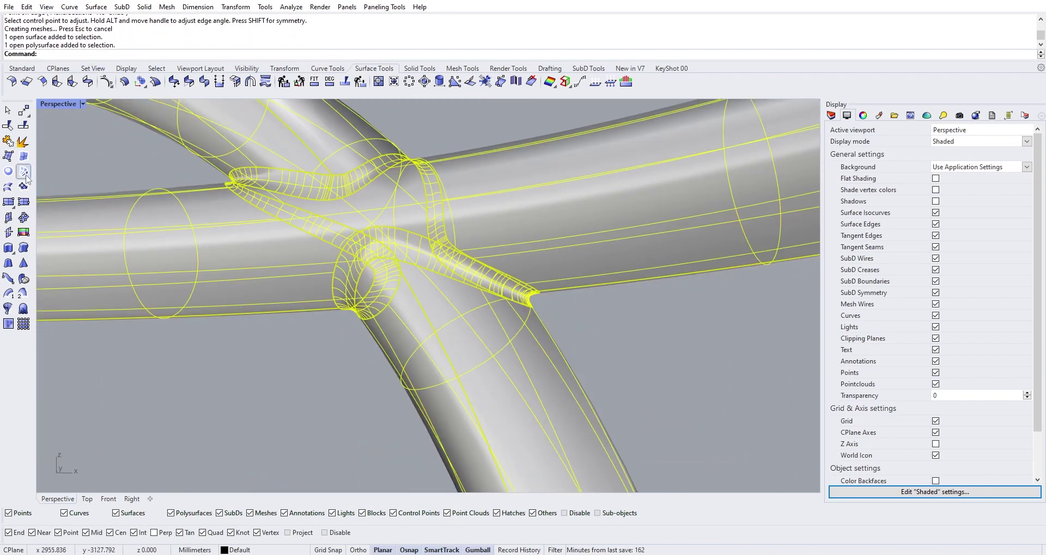
pyautogui.click(24, 143)
pyautogui.scroll(-5, 658, 387)
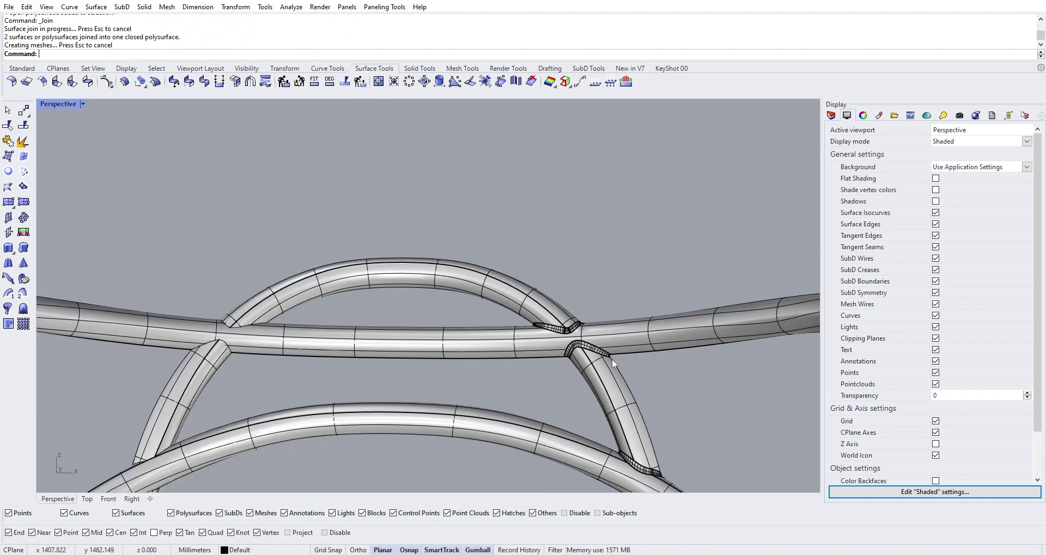
# Step: Select the joined chair and switch to the four-viewport layout, framing both chairs in the Top view
pyautogui.scroll(-6, 534, 324)
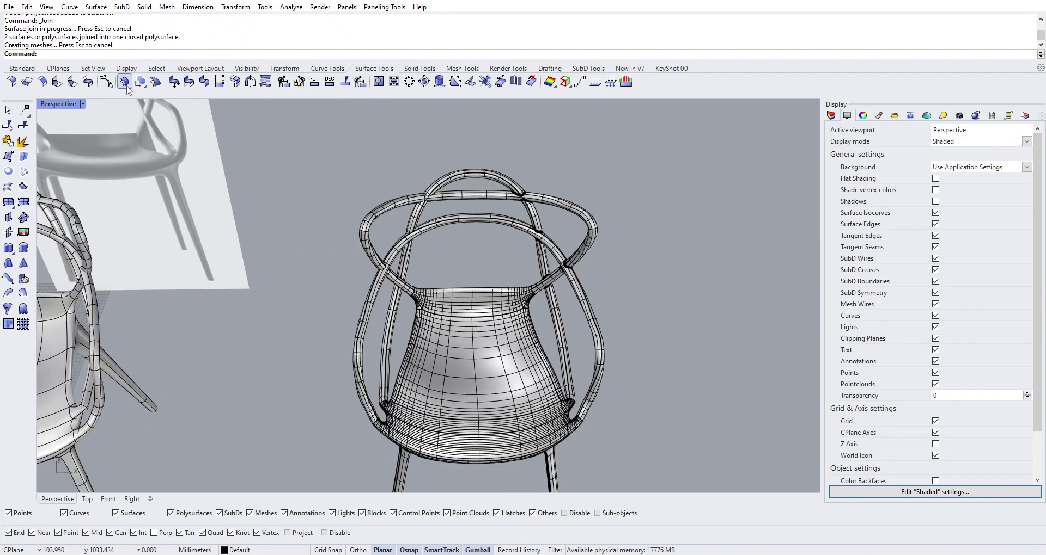
pyautogui.scroll(-1, 445, 309)
pyautogui.click(448, 323)
pyautogui.doubleClick(64, 108)
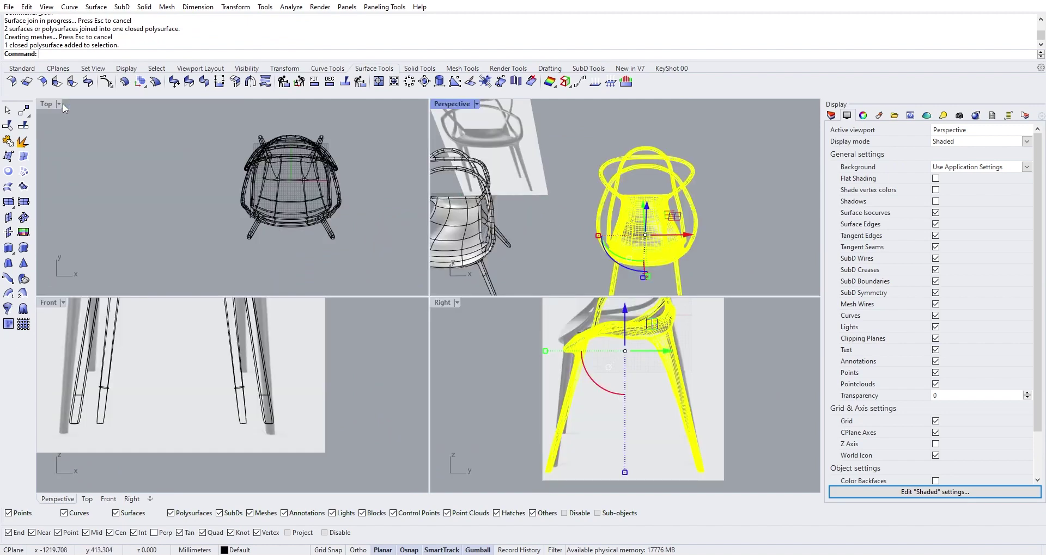
pyautogui.moveTo(608, 235); pyautogui.dragTo(519, 205, button='right')
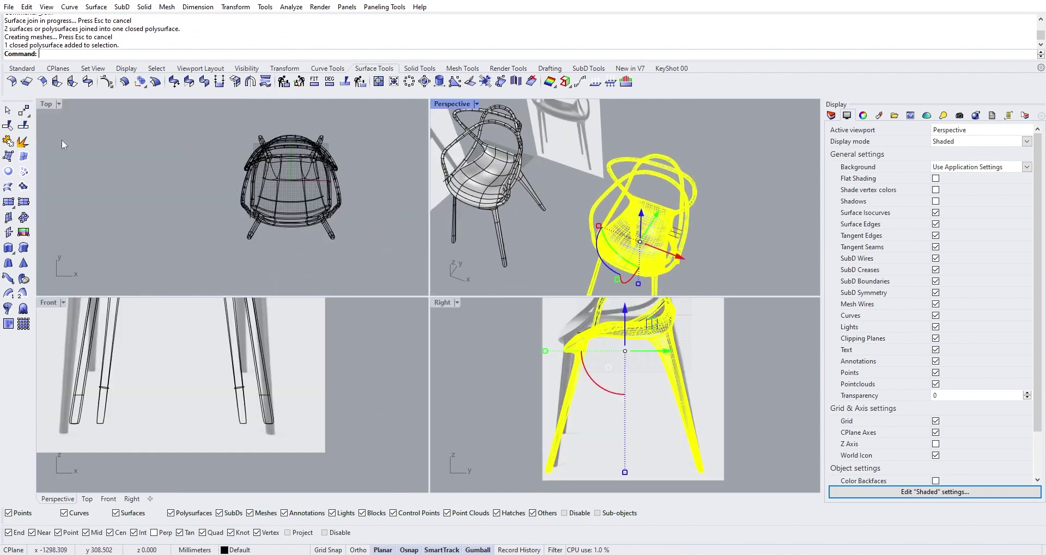
pyautogui.scroll(-4, 168, 185)
# Step: Draw a straight vertical polyline in the Top view through the middle of the joined chair, extending beyond its front and back
pyautogui.click(23, 69)
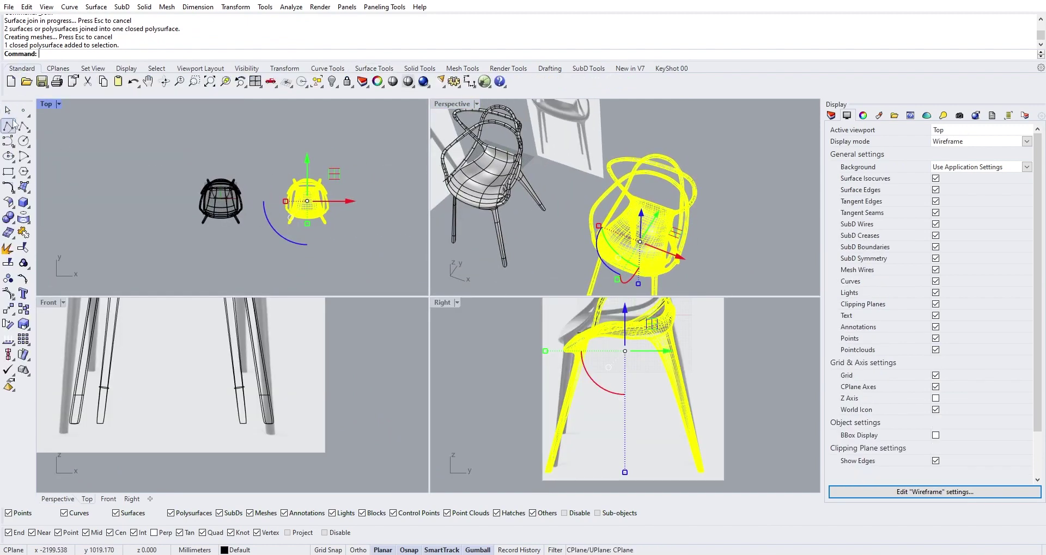
pyautogui.click(10, 126)
pyautogui.scroll(8, 304, 160)
pyautogui.click(306, 129)
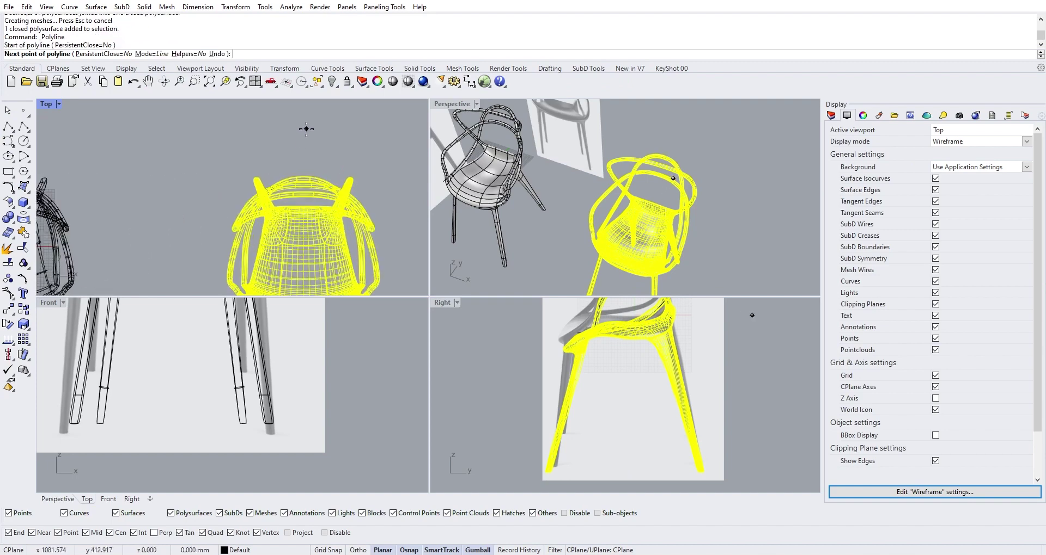
pyautogui.scroll(-5, 306, 129)
pyautogui.click(306, 264)
pyautogui.press('Return')
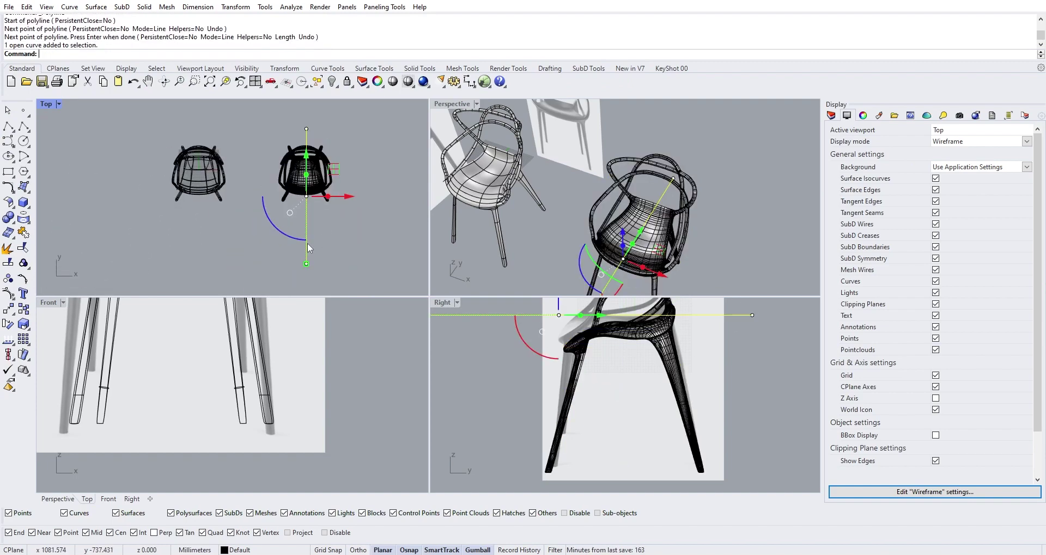
# Step: Align the joined chair and the centre line with each other using Align with the VertCenter option
pyautogui.scroll(3, 322, 224)
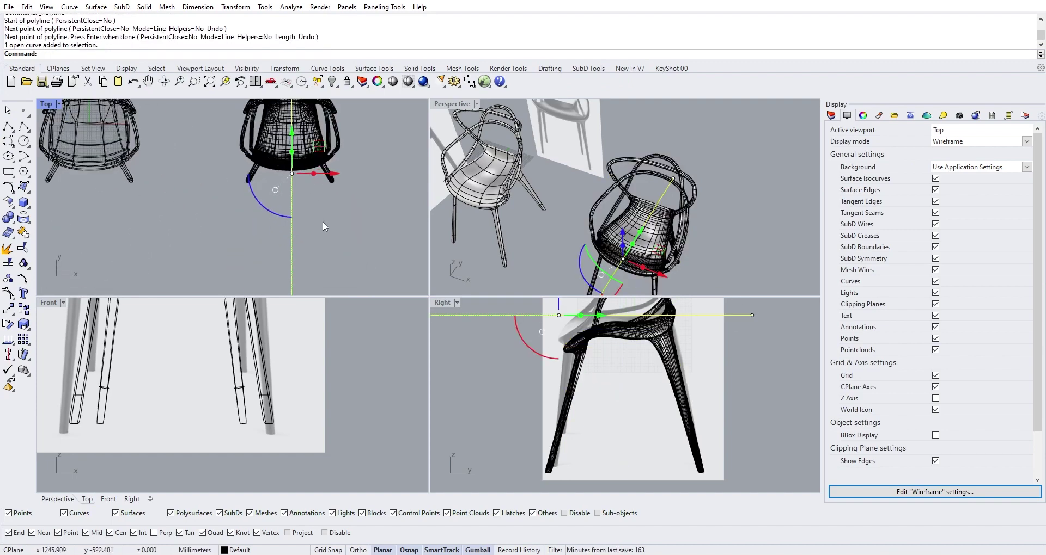
pyautogui.click(335, 249)
pyautogui.click(342, 197)
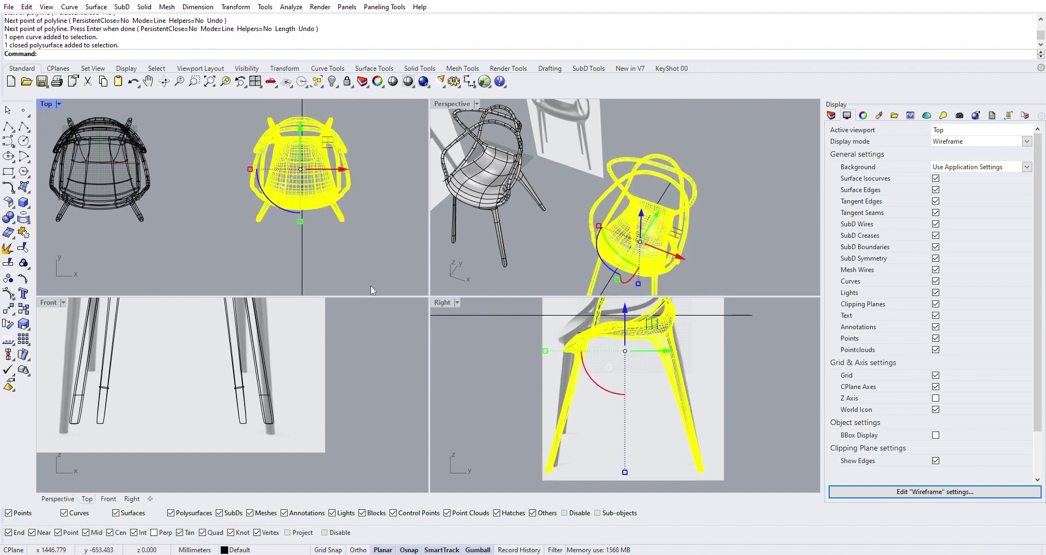
pyautogui.keyDown('shift'); pyautogui.click(302, 265); pyautogui.keyUp('shift')
pyautogui.write('Align')
pyautogui.press('Return')
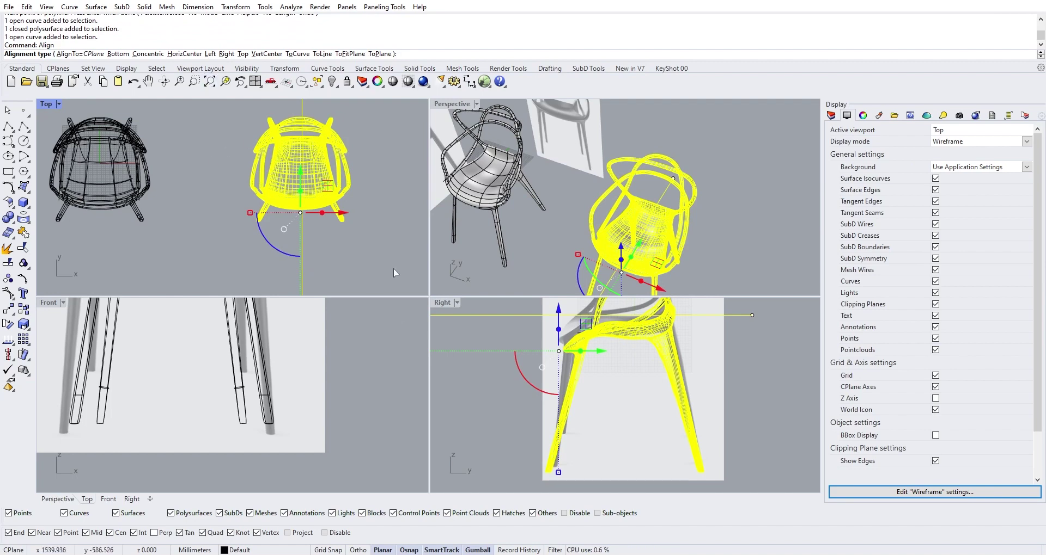
pyautogui.click(260, 54)
pyautogui.press('Return')
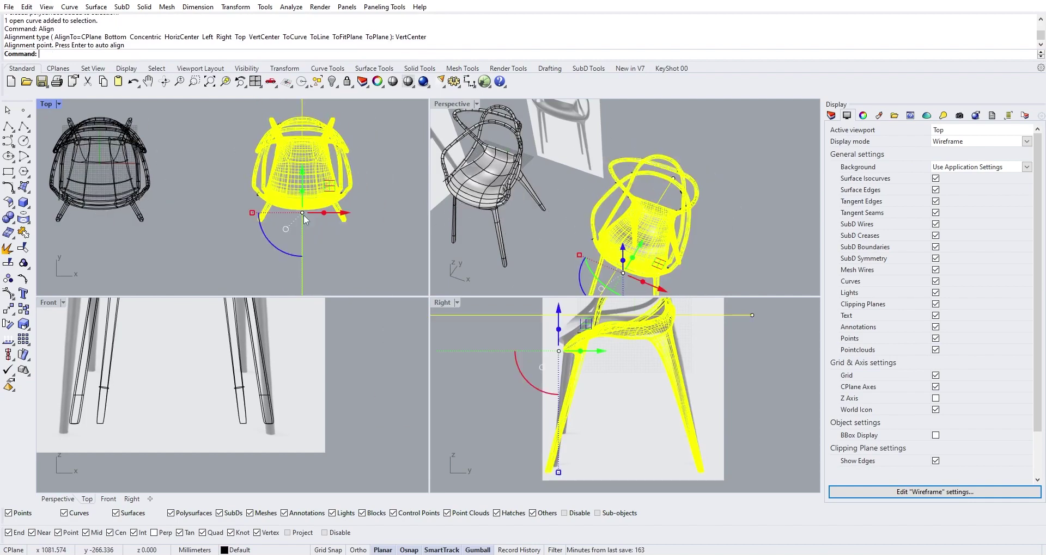
# Step: Select the centre line in the Perspective view and raise it above the chair
pyautogui.scroll(6, 308, 184)
pyautogui.scroll(4, 656, 234)
pyautogui.moveTo(656, 251)
pyautogui.mouseDown(button='right')
pyautogui.moveTo(679, 211)
pyautogui.moveTo(639, 251)
pyautogui.mouseUp(button='right')
pyautogui.click(741, 209)
pyautogui.click(640, 252)
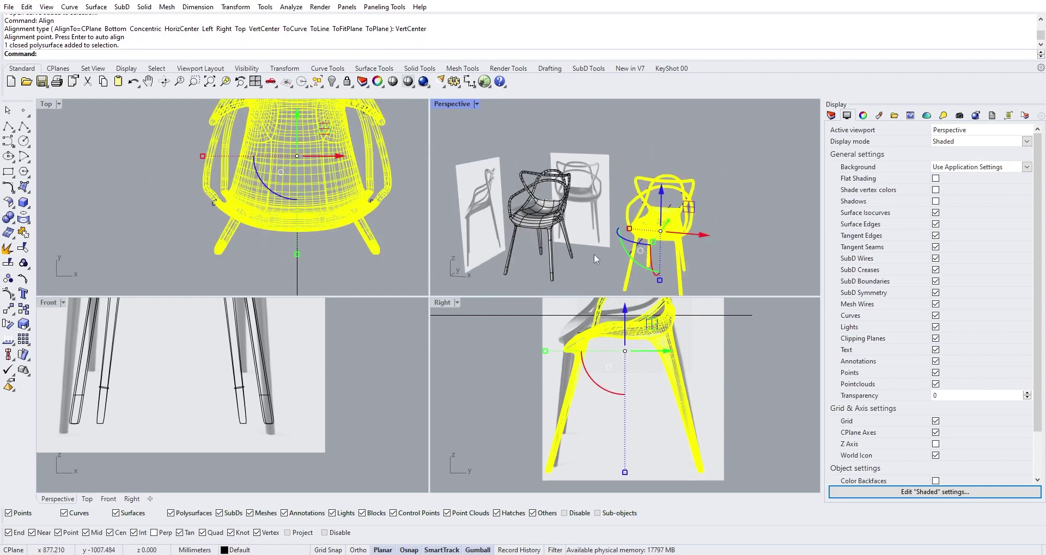
pyautogui.click(619, 254)
pyautogui.click(644, 232)
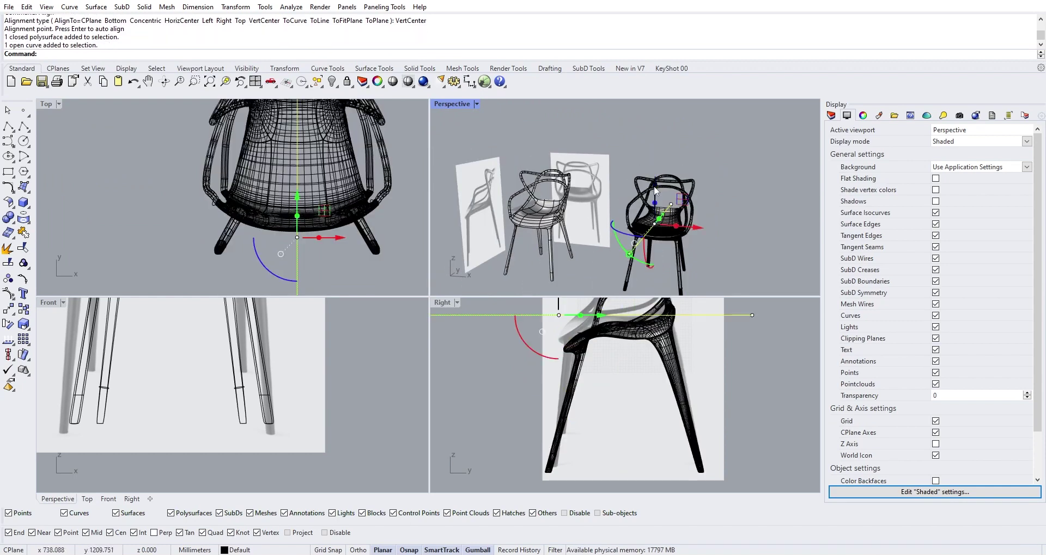
pyautogui.moveTo(653, 184); pyautogui.dragTo(669, 115)
# Step: Split the joined chair in the Top view, using the centre line as the cutting object
pyautogui.click(342, 175)
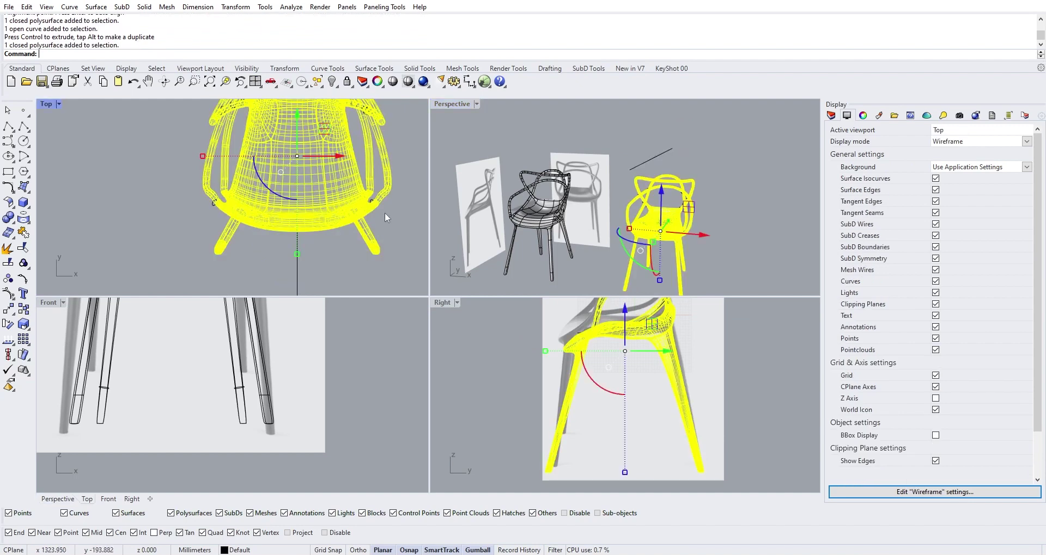
pyautogui.scroll(-3, 96, 248)
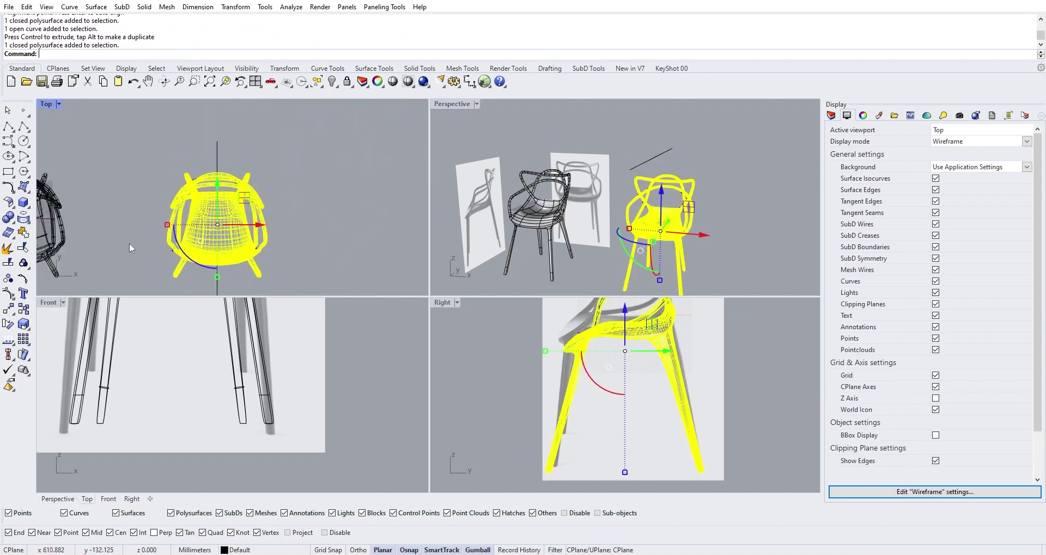
pyautogui.click(9, 263)
pyautogui.click(222, 155)
pyautogui.press('Return')
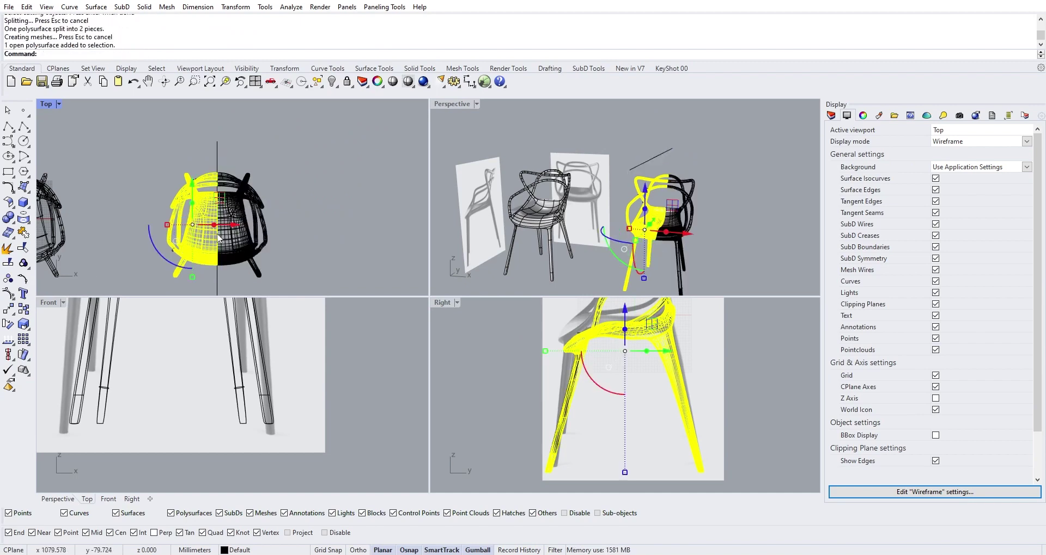
# Step: Delete the chair half without the finished blends, along with the leftover intersection curves on that side
pyautogui.press('Delete')
pyautogui.click(656, 224)
pyautogui.scroll(5, 652, 223)
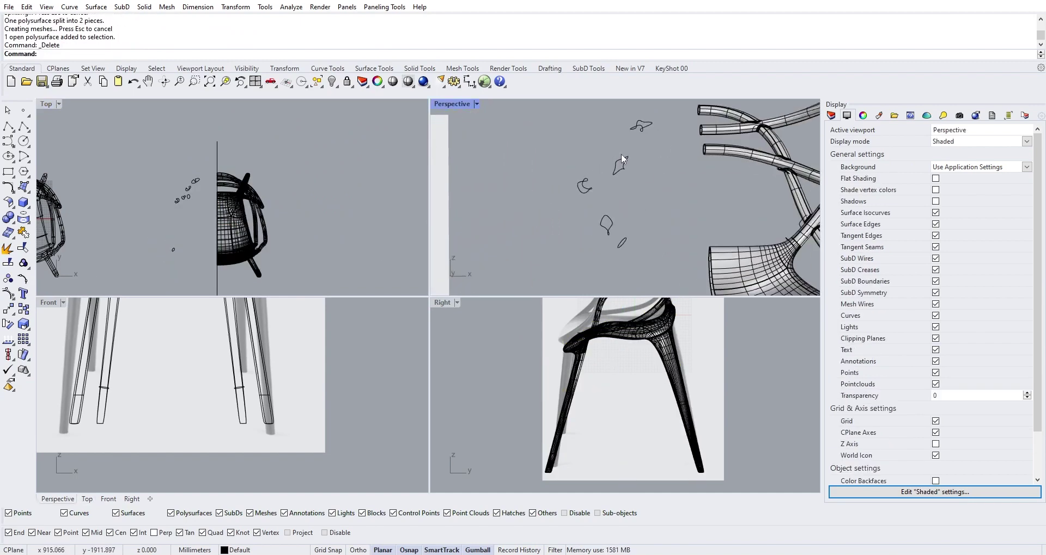
pyautogui.scroll(-3, 623, 214)
pyautogui.moveTo(604, 116); pyautogui.dragTo(600, 117)
pyautogui.press('Delete')
pyautogui.moveTo(582, 225); pyautogui.dragTo(582, 226)
pyautogui.press('Delete')
# Step: Mirror the remaining chair half across the centre line in the Top view, keeping the original with Copy=Yes
pyautogui.click(730, 235)
pyautogui.moveTo(714, 228); pyautogui.dragTo(695, 244, button='right')
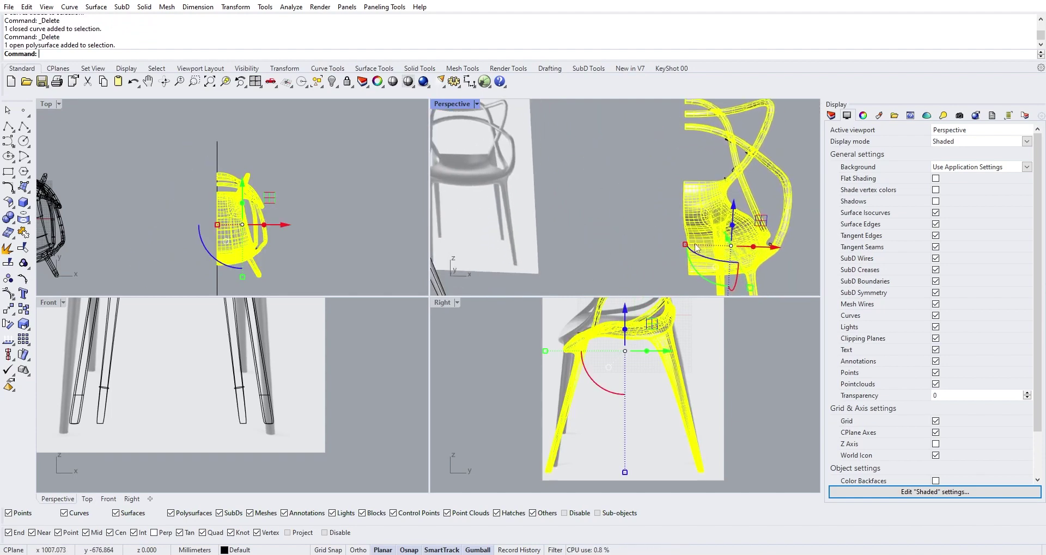
pyautogui.press('Return')
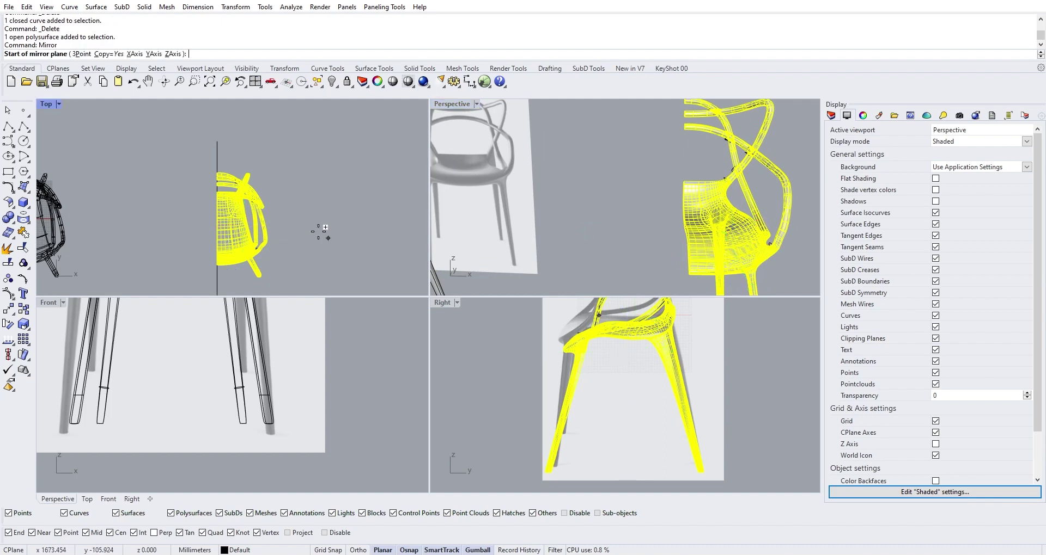
pyautogui.scroll(6, 303, 221)
pyautogui.click(297, 111)
pyautogui.scroll(-8, 297, 140)
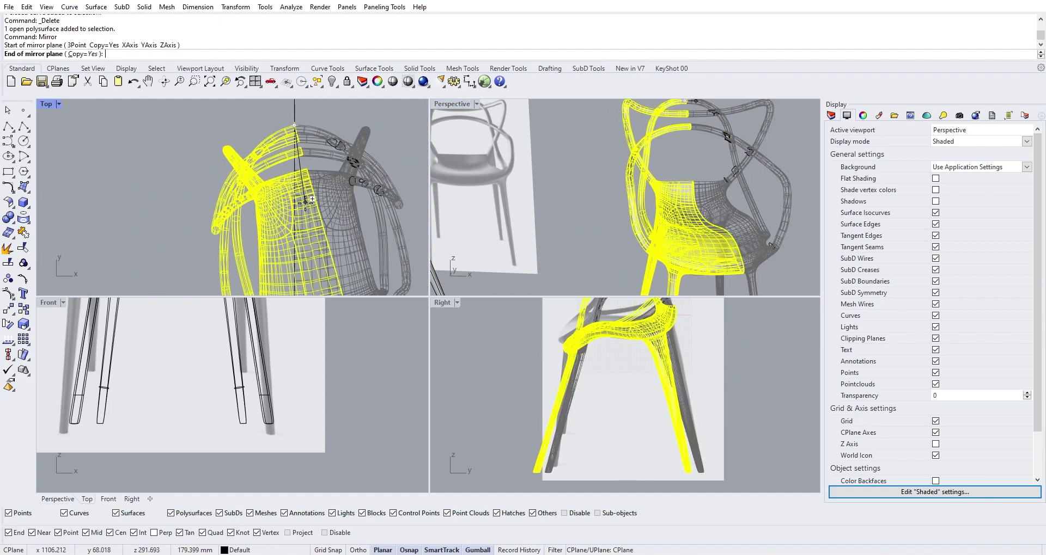
pyautogui.keyDown('shift'); pyautogui.click(274, 232); pyautogui.keyUp('shift')
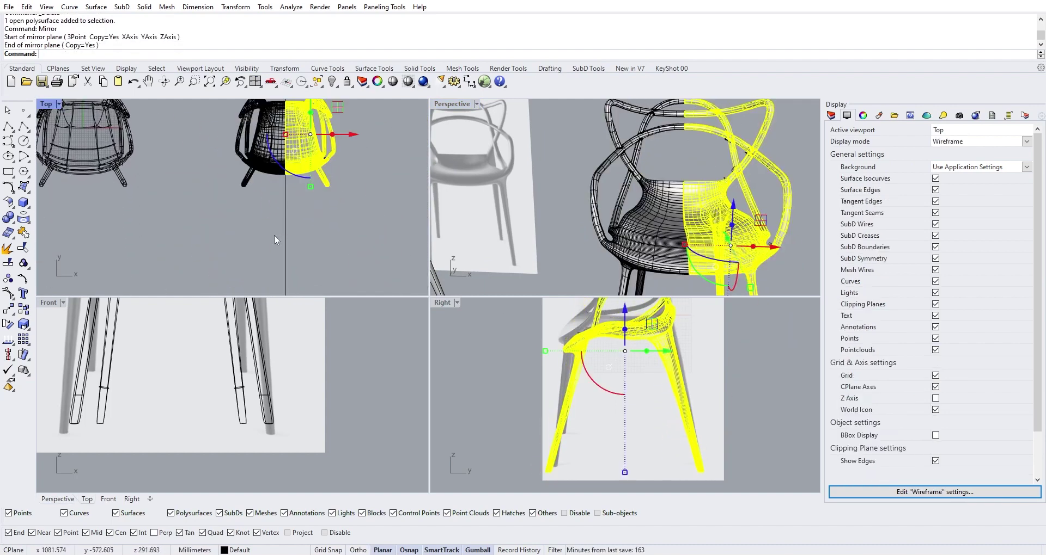
# Step: Join the original and mirrored chair halves
pyautogui.click(812, 194)
pyautogui.click(731, 191)
pyautogui.keyDown('shift'); pyautogui.click(654, 196); pyautogui.keyUp('shift')
pyautogui.click(23, 233)
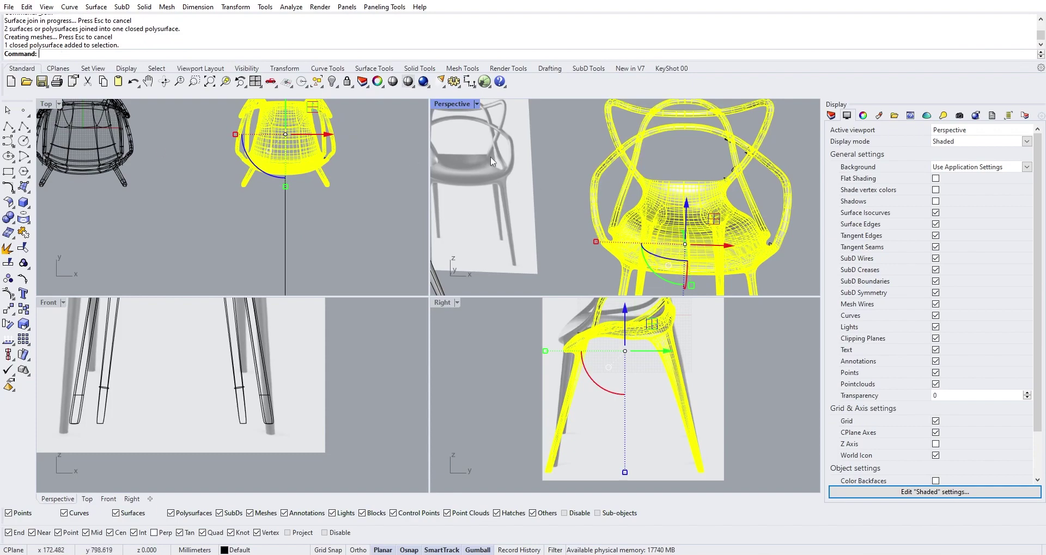
# Step: Maximize the Perspective view and examine the tube blends on both sides of the joined chair
pyautogui.doubleClick(438, 106)
pyautogui.click(325, 266)
pyautogui.scroll(-5, 345, 237)
pyautogui.moveTo(345, 236); pyautogui.dragTo(486, 303, button='right')
pyautogui.scroll(6, 453, 207)
pyautogui.scroll(8, 454, 209)
pyautogui.moveTo(373, 233)
pyautogui.mouseDown(button='right')
pyautogui.moveTo(234, 234)
pyautogui.moveTo(370, 236)
pyautogui.mouseUp(button='right')
pyautogui.scroll(-6, 361, 245)
pyautogui.keyDown('shift'); pyautogui.moveTo(367, 319); pyautogui.dragTo(485, 244, button='right'); pyautogui.keyUp('shift')
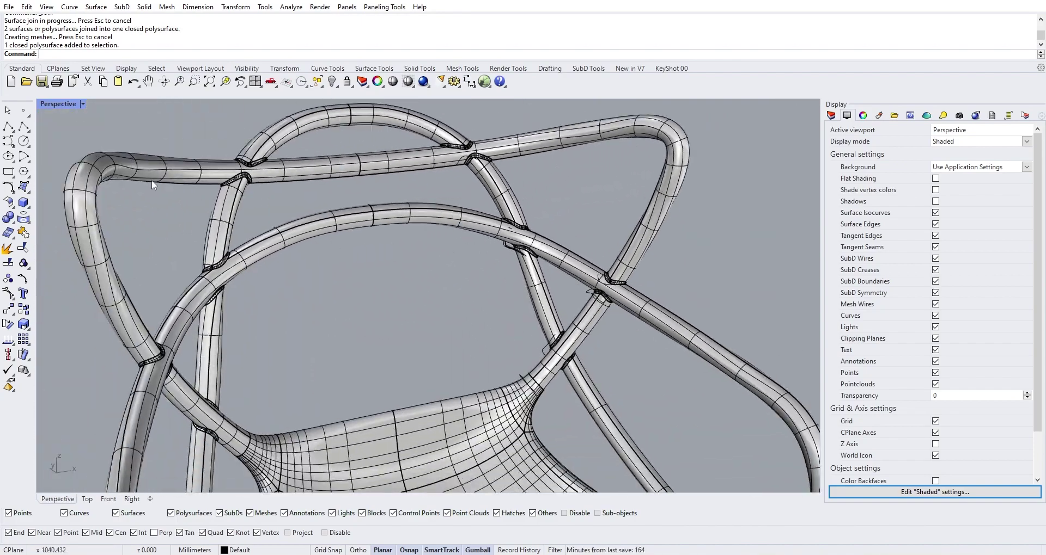
# Step: Set the Perspective view to Rendered display mode and delete the separate open surface near the chair frame
pyautogui.click(69, 105)
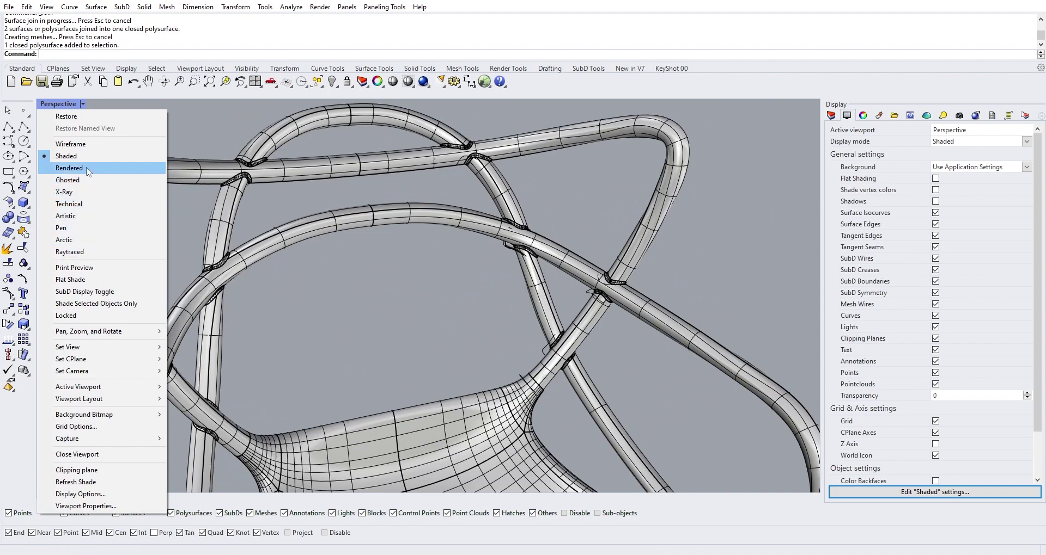
pyautogui.click(69, 167)
pyautogui.moveTo(287, 252); pyautogui.dragTo(308, 252, button='right')
pyautogui.click(308, 252)
pyautogui.moveTo(375, 275); pyautogui.dragTo(511, 330, button='right')
pyautogui.press('Delete')
pyautogui.moveTo(452, 303); pyautogui.dragTo(261, 283, button='right')
pyautogui.scroll(-15, 259, 280)
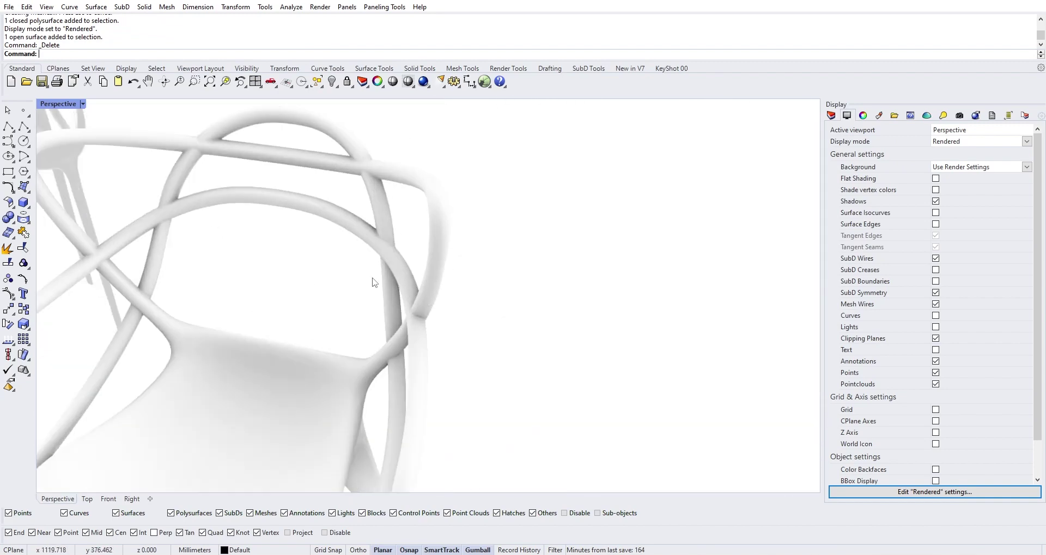